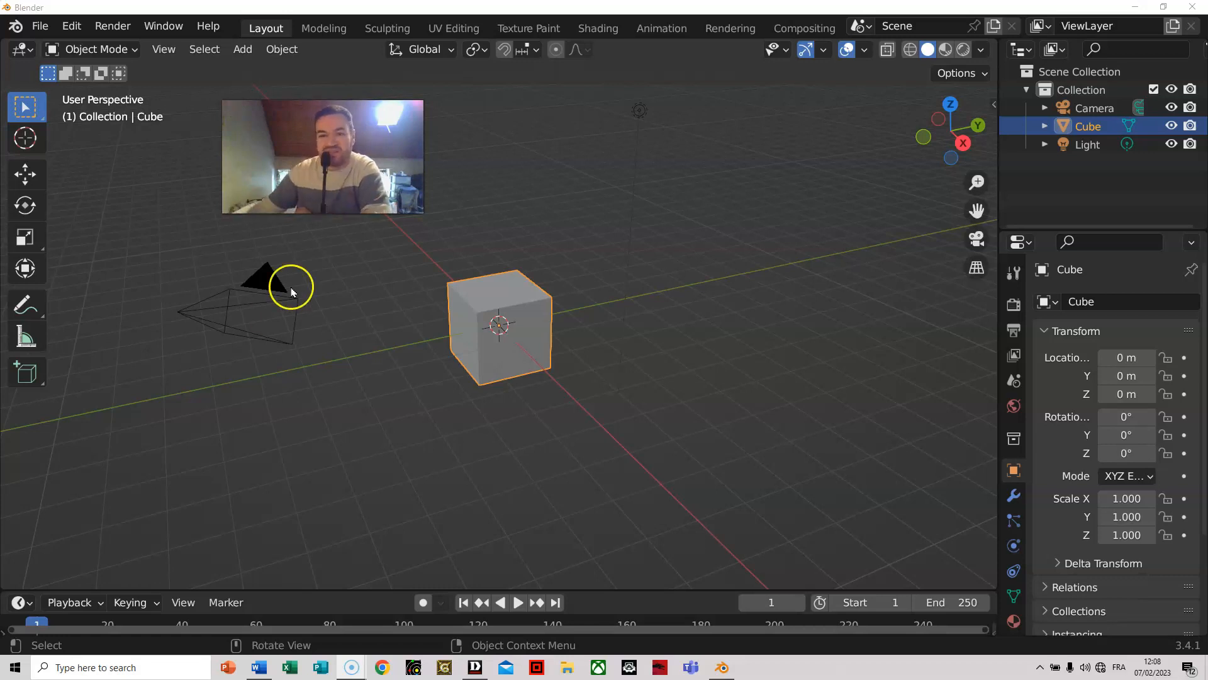
Close Blender, minimise the Word document, relaunch Blender from the desktop and start a new General file
{"action": "left_click", "coordinate": [1196, 8]}
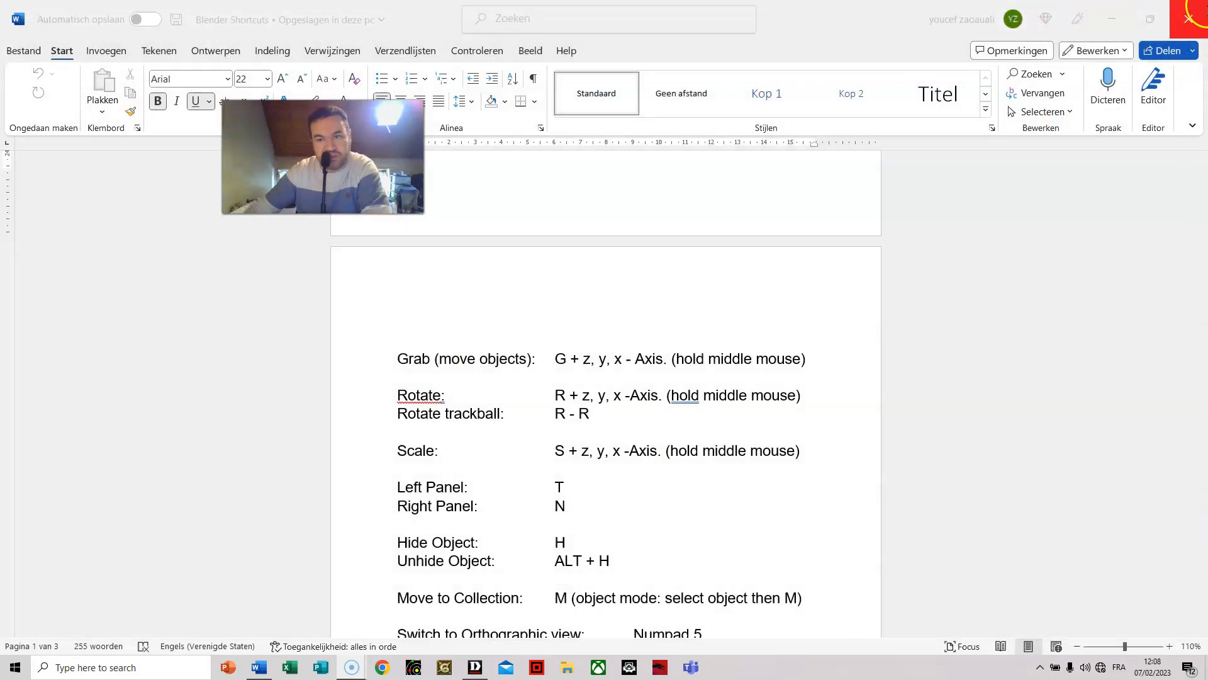
{"action": "left_click", "coordinate": [1114, 19]}
{"action": "double_click", "coordinate": [215, 25]}
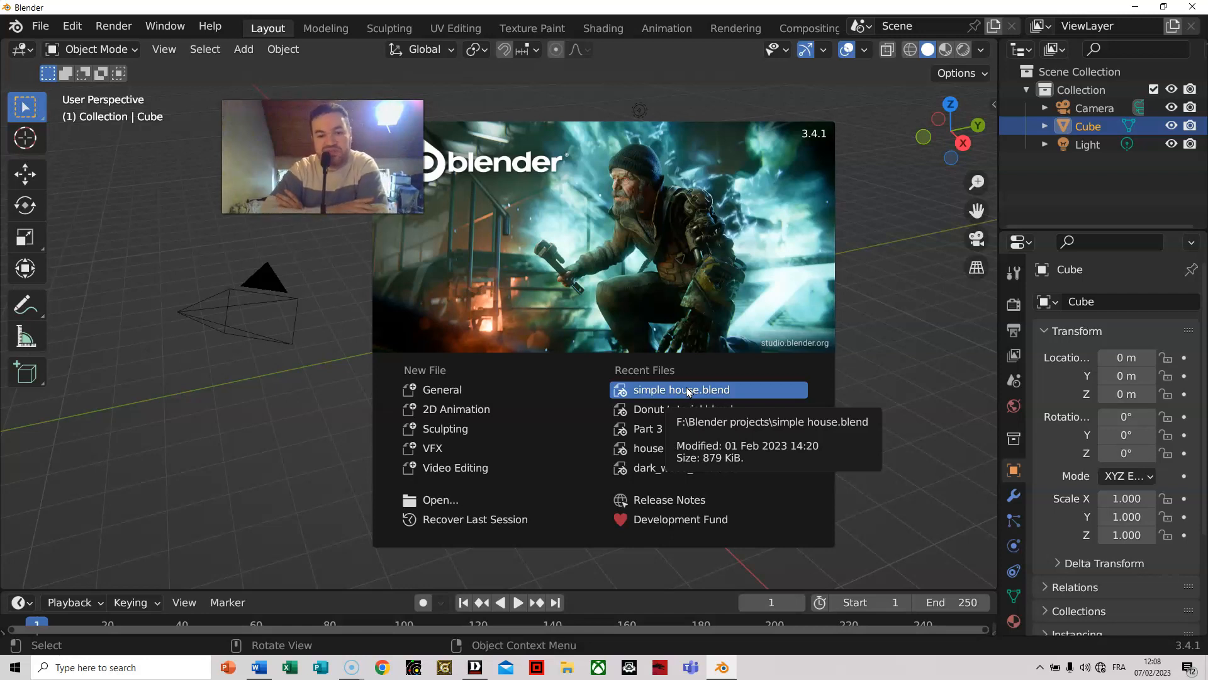
{"action": "left_click", "coordinate": [443, 391]}
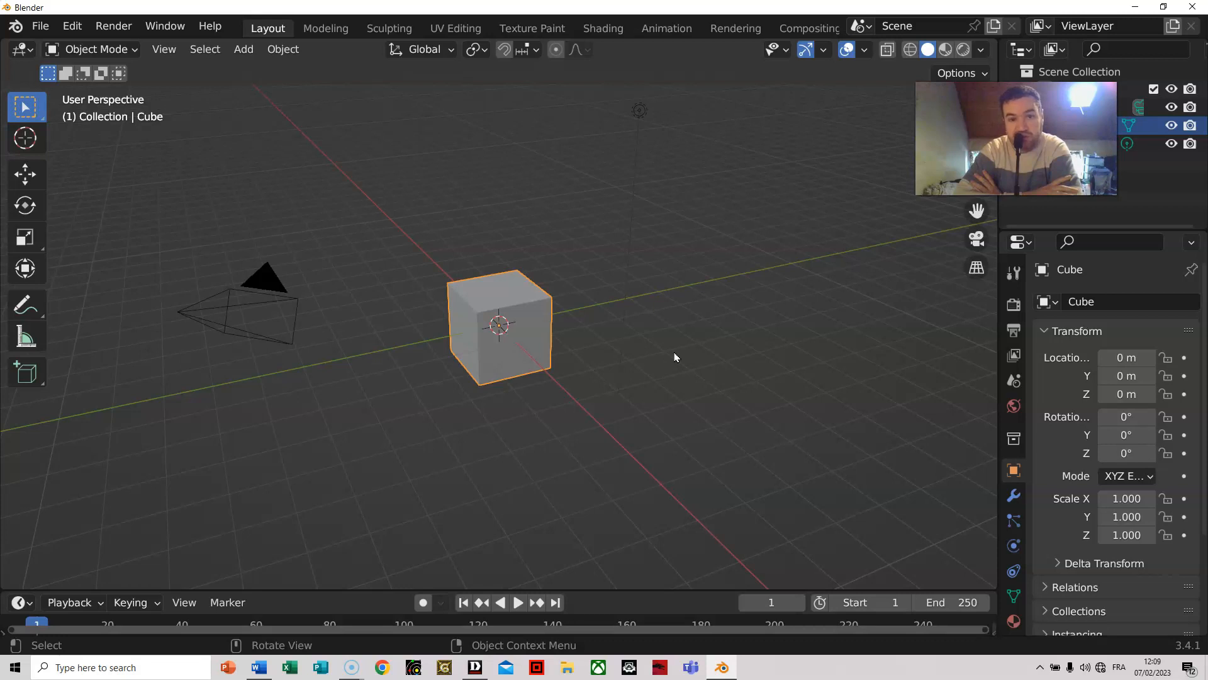
Look through the file and edit commands, then open the Interface section of the Blender preferences
{"action": "left_click", "coordinate": [37, 26]}
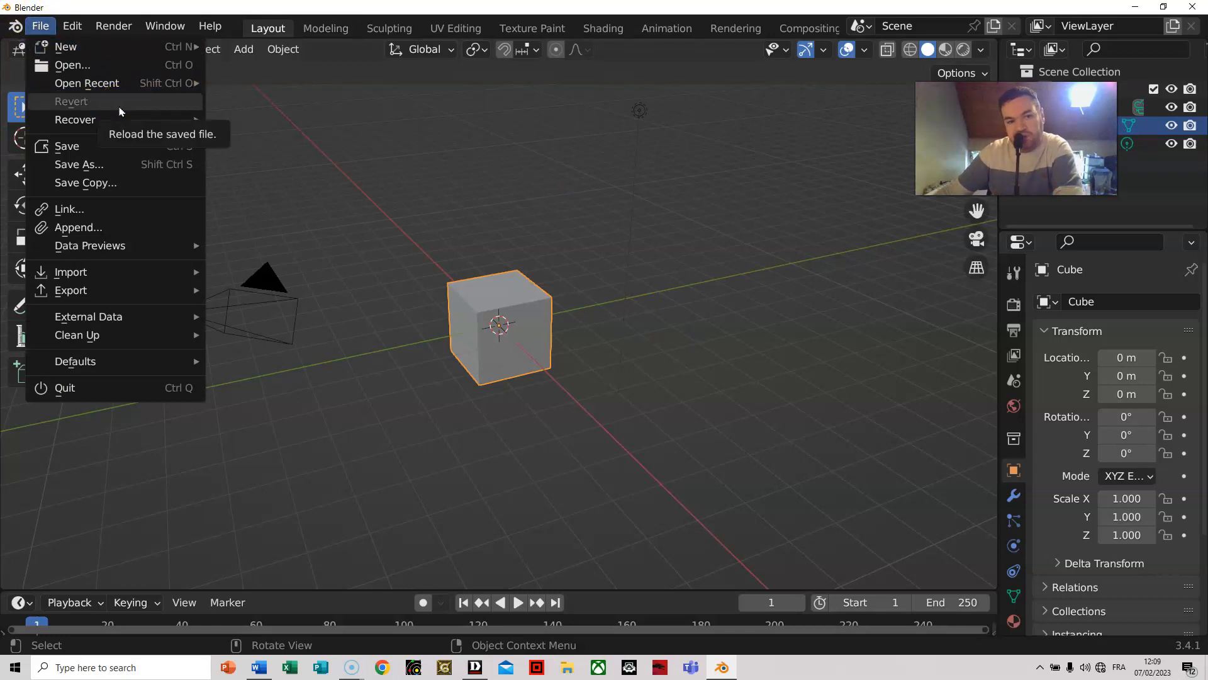
{"action": "left_click", "coordinate": [72, 29]}
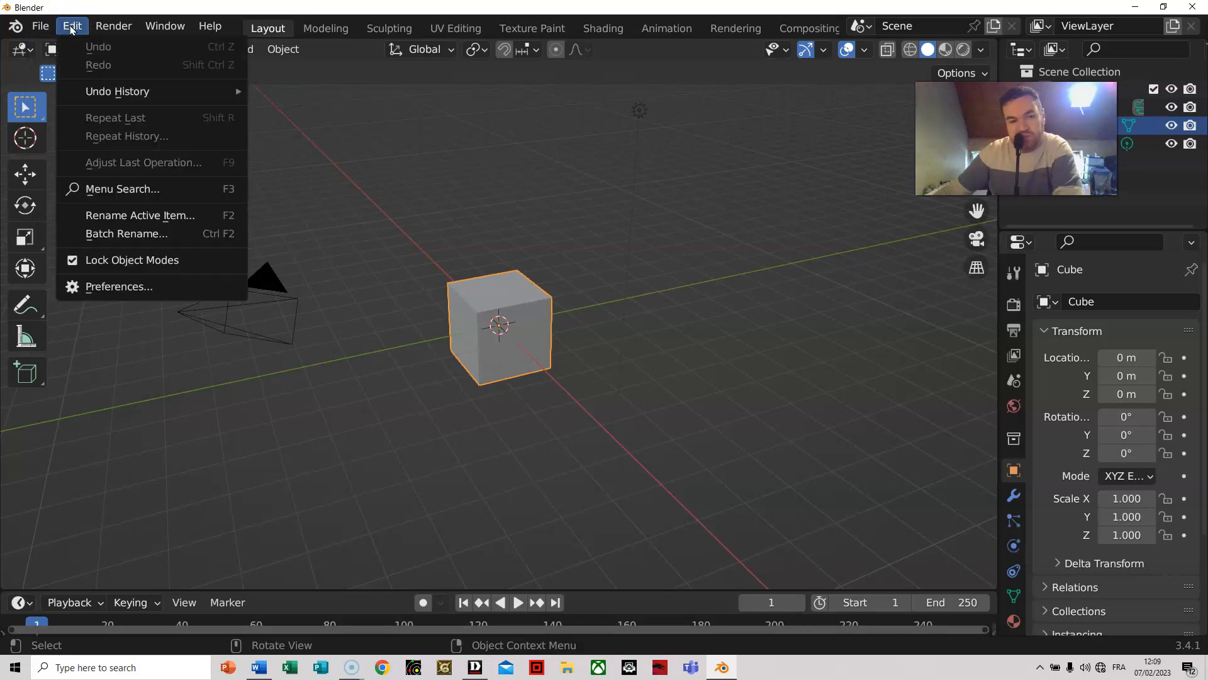
{"action": "left_click", "coordinate": [14, 26]}
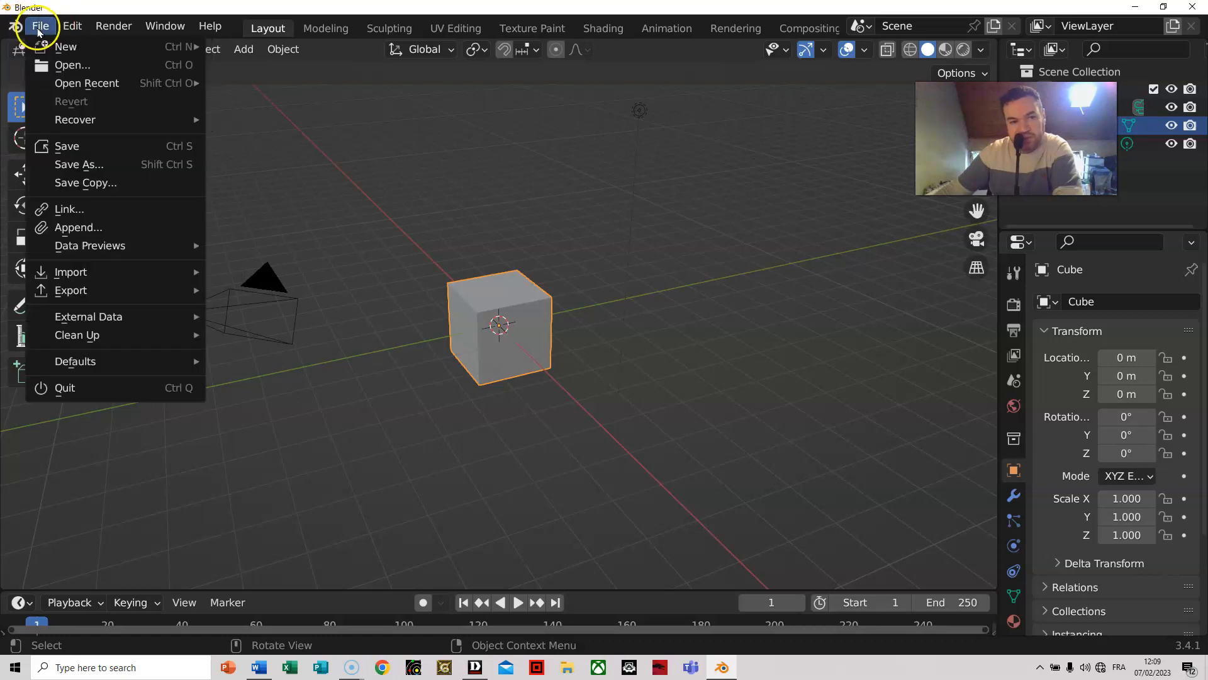
{"action": "left_click", "coordinate": [73, 30]}
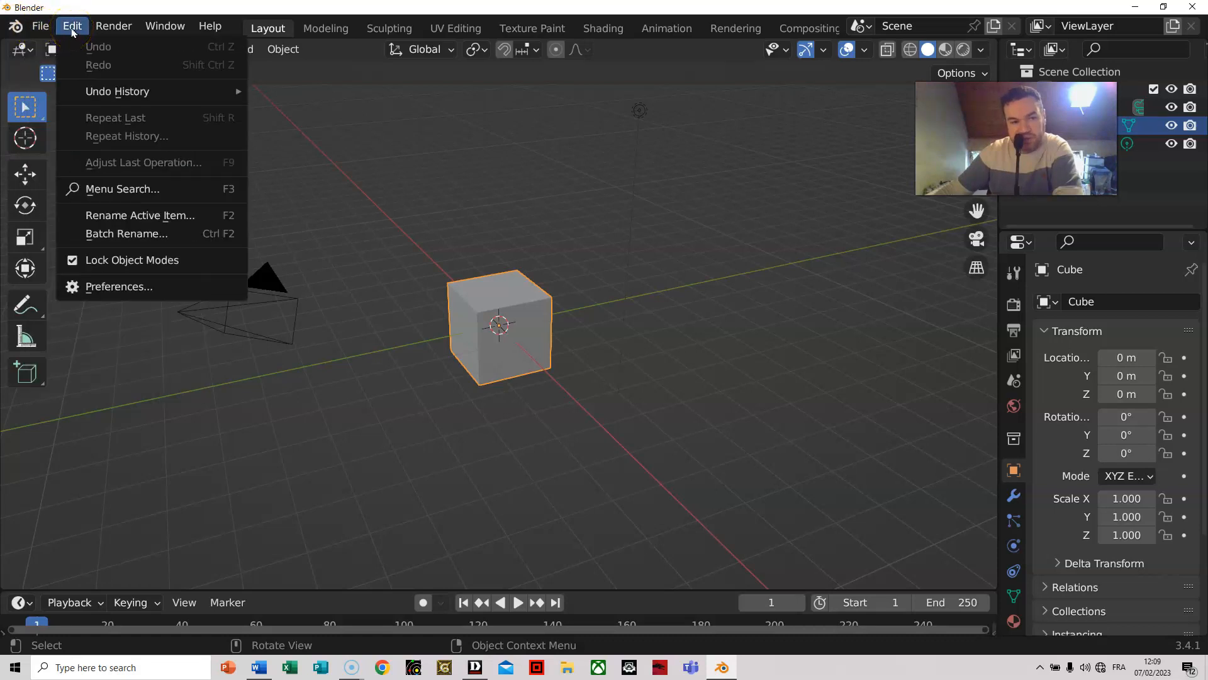
{"action": "left_click", "coordinate": [154, 287]}
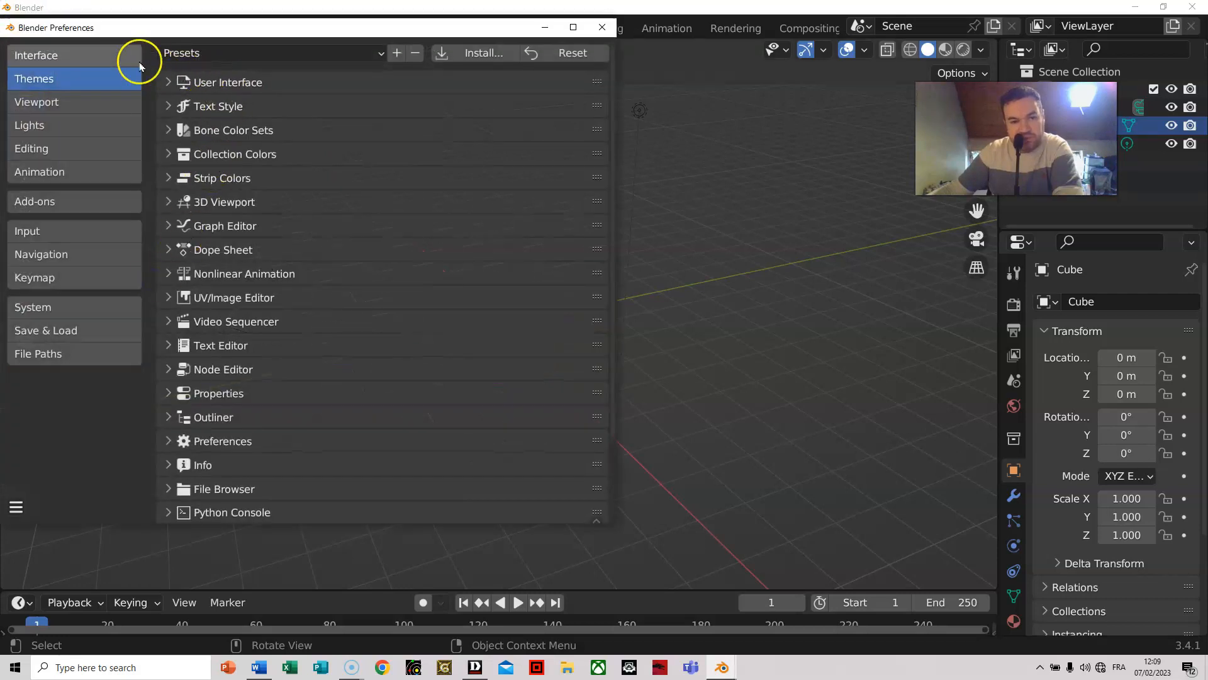
{"action": "left_click", "coordinate": [85, 50]}
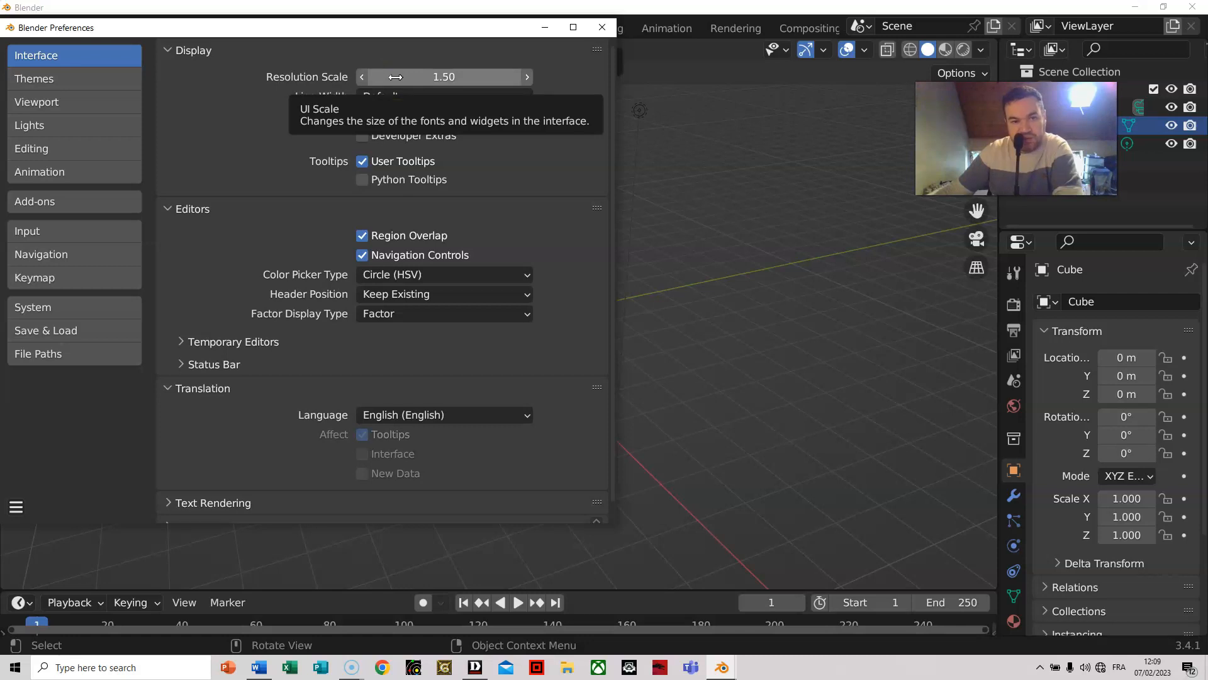
Try out small changes to the interface resolution scale and bring it back to 1.50
{"action": "mouse_move", "coordinate": [395, 77]}
{"action": "left_mouse_down"}
{"action": "mouse_move", "coordinate": [371, 77]}
{"action": "mouse_move", "coordinate": [434, 76]}
{"action": "mouse_move", "coordinate": [351, 73]}
{"action": "mouse_move", "coordinate": [434, 74]}
{"action": "mouse_move", "coordinate": [378, 69]}
{"action": "mouse_move", "coordinate": [423, 66]}
{"action": "mouse_move", "coordinate": [397, 73]}
{"action": "left_mouse_up"}
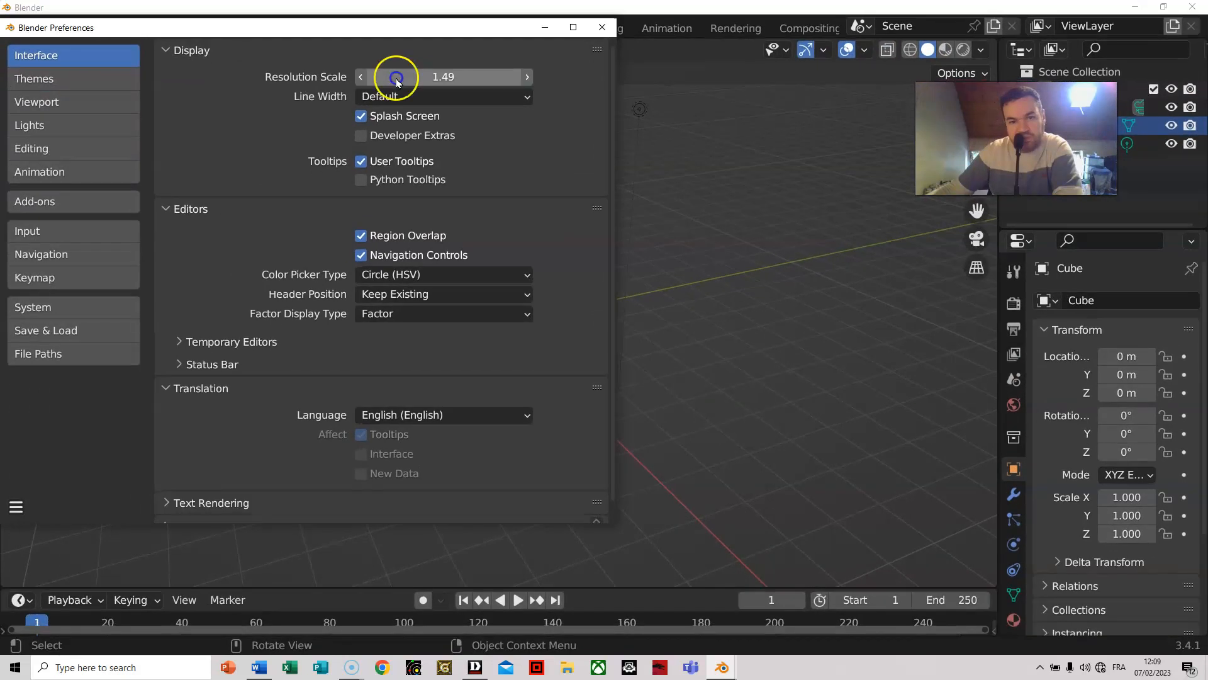
{"action": "left_click", "coordinate": [528, 77]}
{"action": "left_click", "coordinate": [528, 77]}
{"action": "left_click", "coordinate": [362, 77]}
{"action": "left_click", "coordinate": [363, 77]}
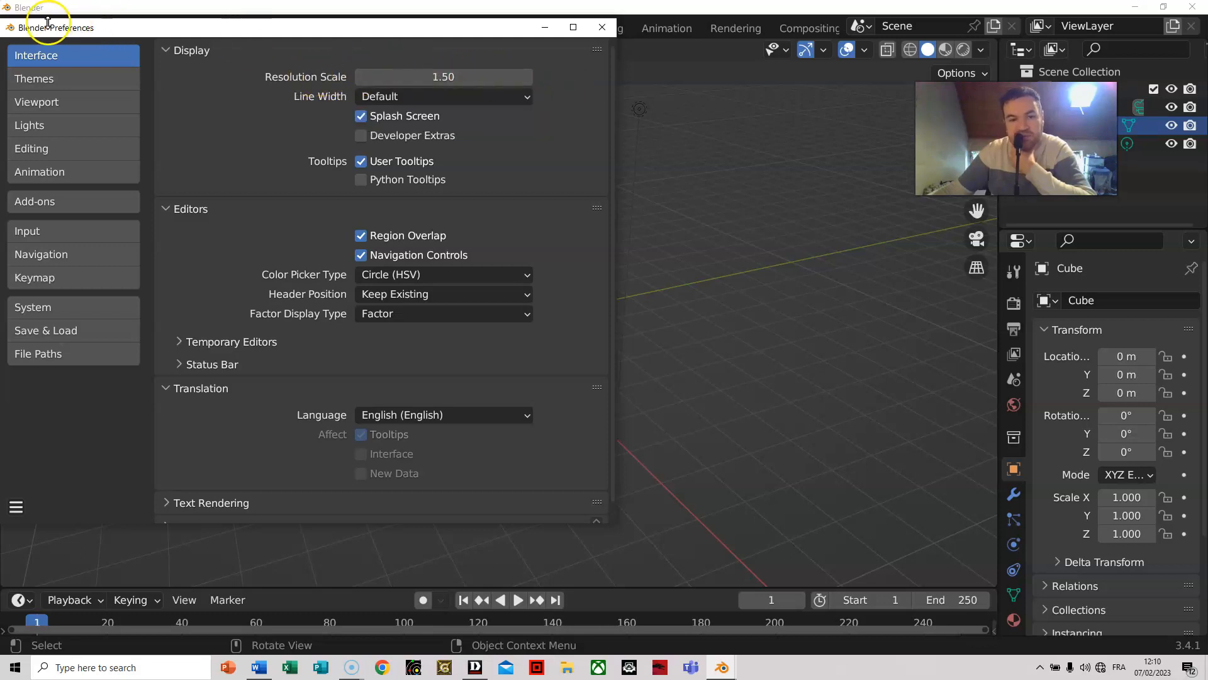
Try the White theme preset and move the preferences window so the viewport behind it can be seen
{"action": "left_click", "coordinate": [36, 78]}
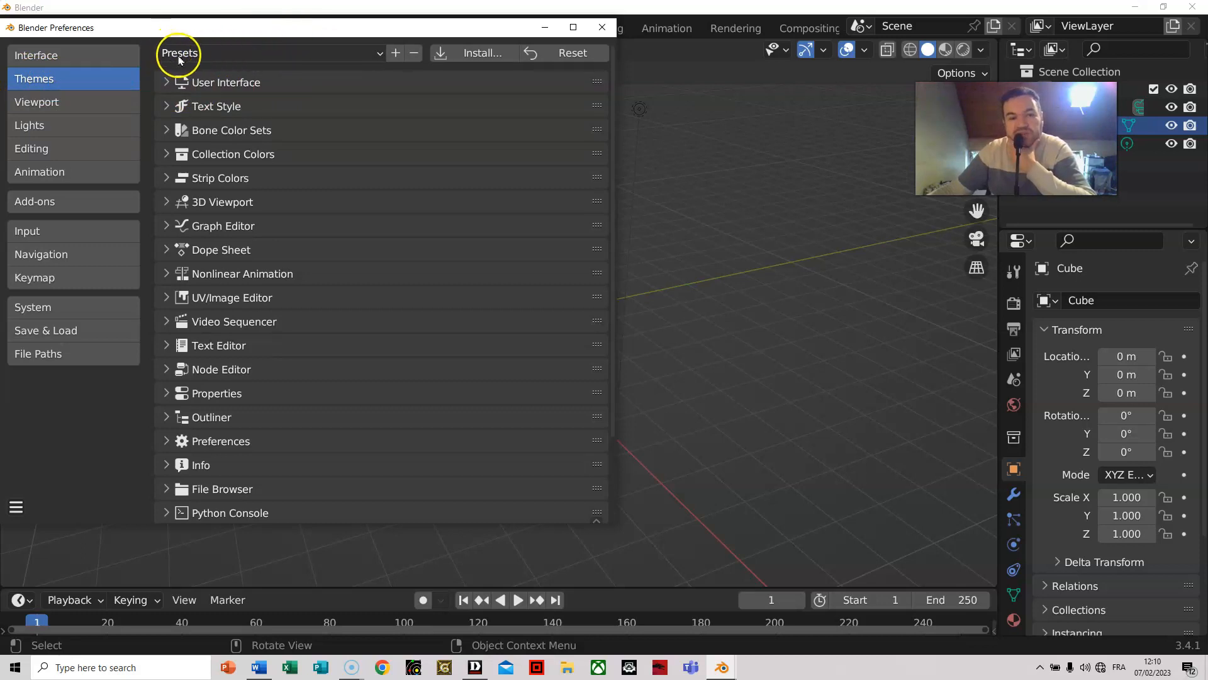
{"action": "left_click", "coordinate": [380, 55]}
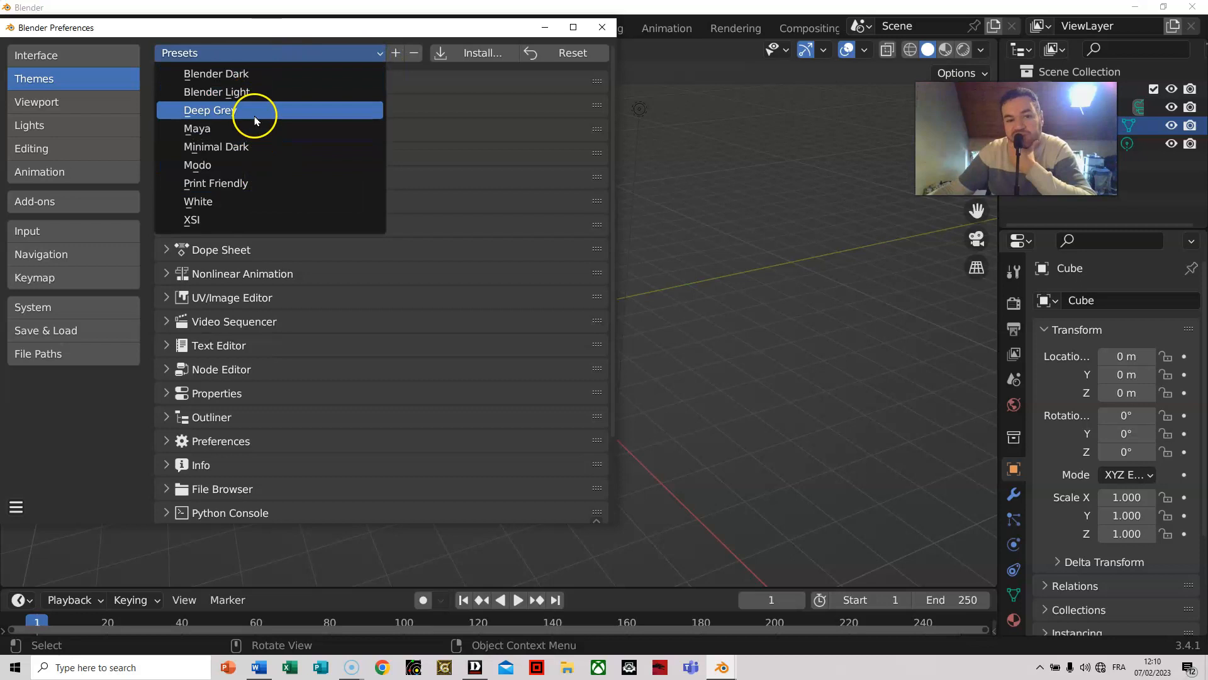
{"action": "left_click", "coordinate": [234, 201]}
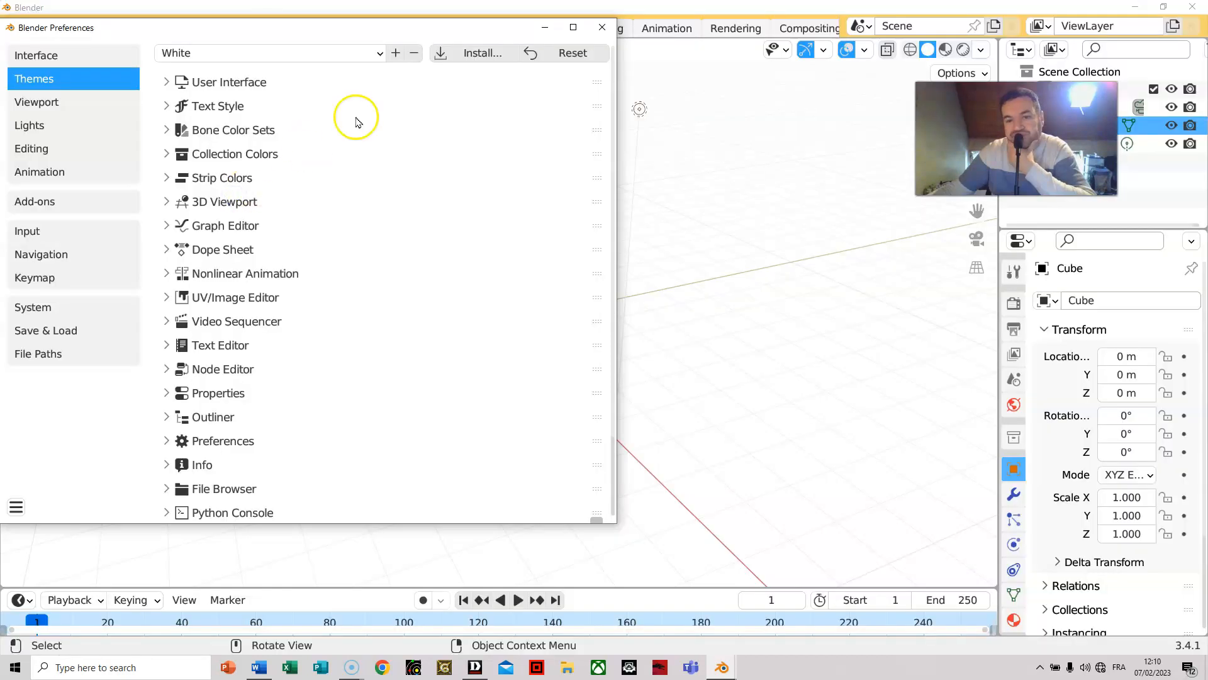
{"action": "left_click_drag", "start_coordinate": [490, 29], "coordinate": [651, 94]}
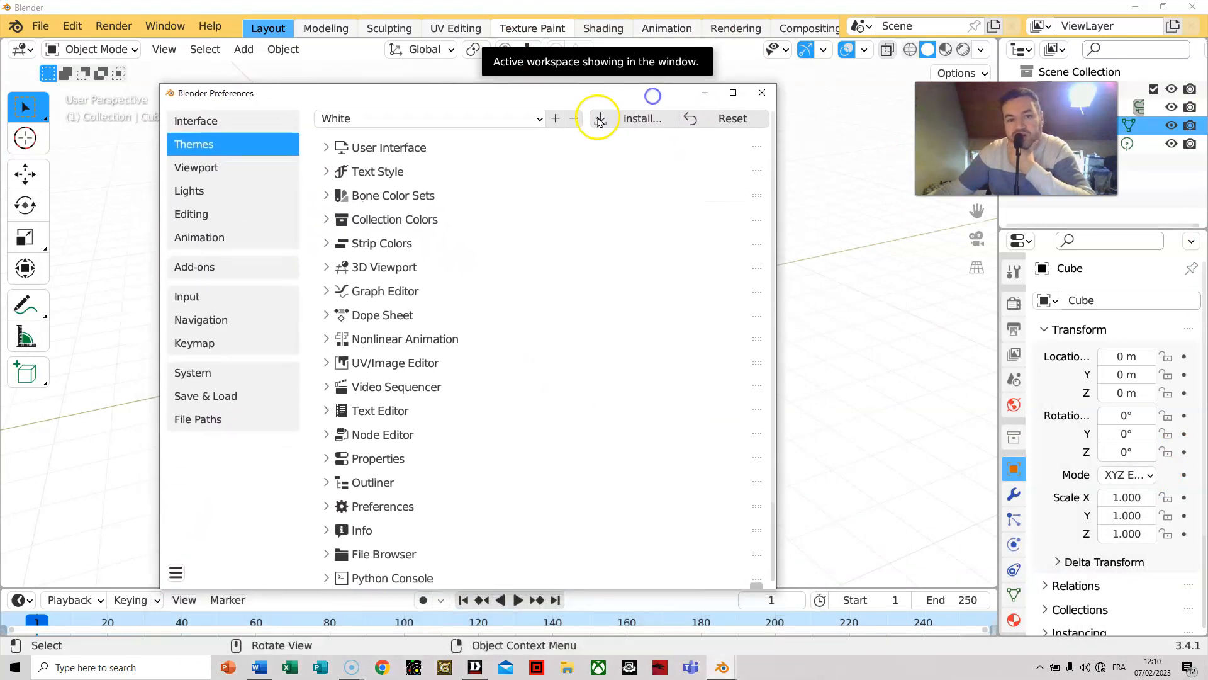
Try the Deep Grey, Print Friendly and XSI theme presets one after another
{"action": "left_click", "coordinate": [494, 119]}
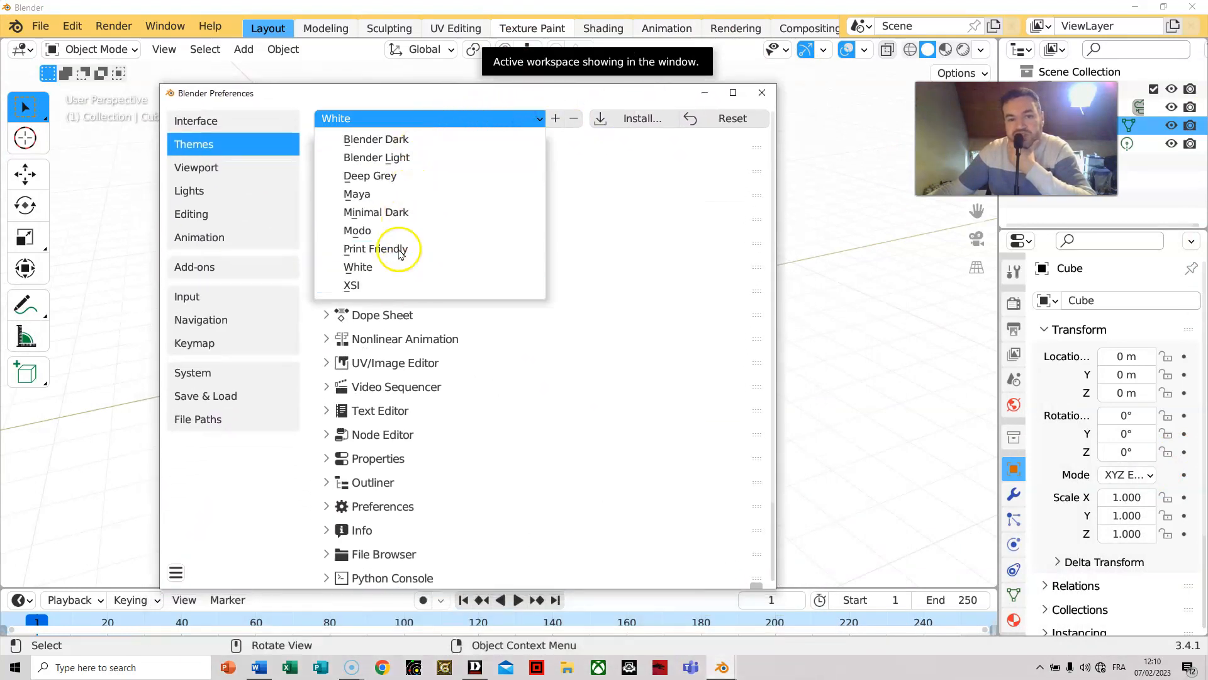
{"action": "left_click", "coordinate": [406, 176]}
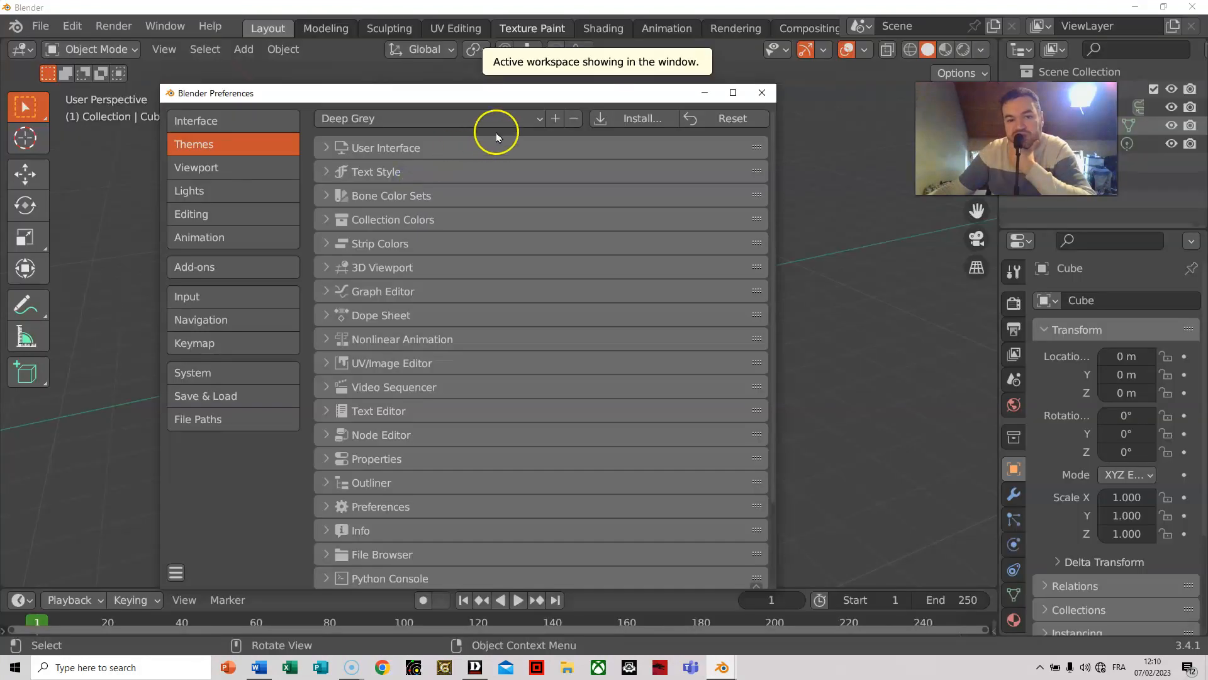
{"action": "left_click", "coordinate": [517, 118]}
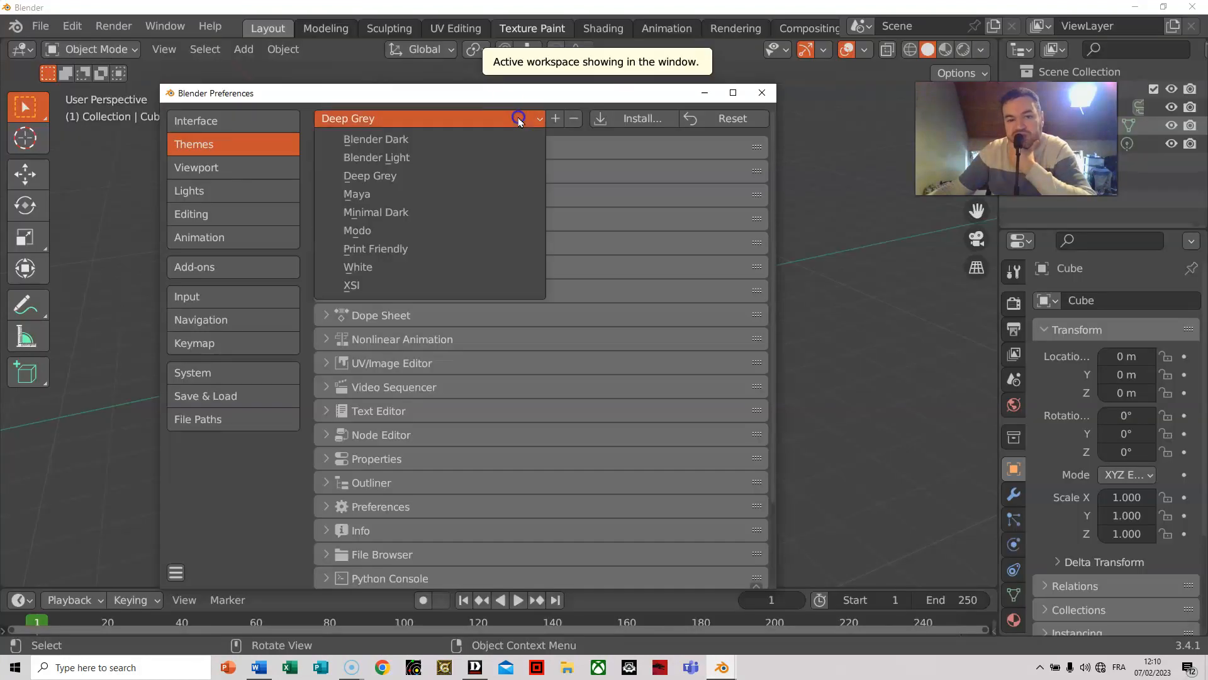
{"action": "left_click", "coordinate": [409, 248]}
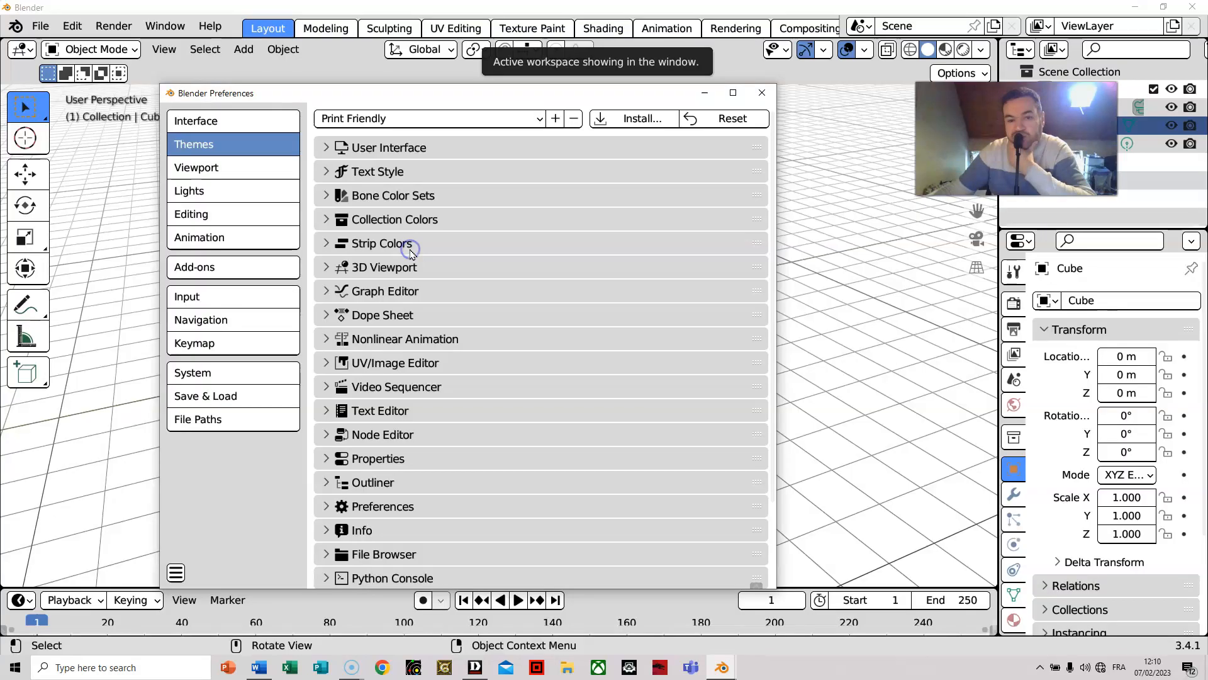
{"action": "left_click", "coordinate": [428, 141]}
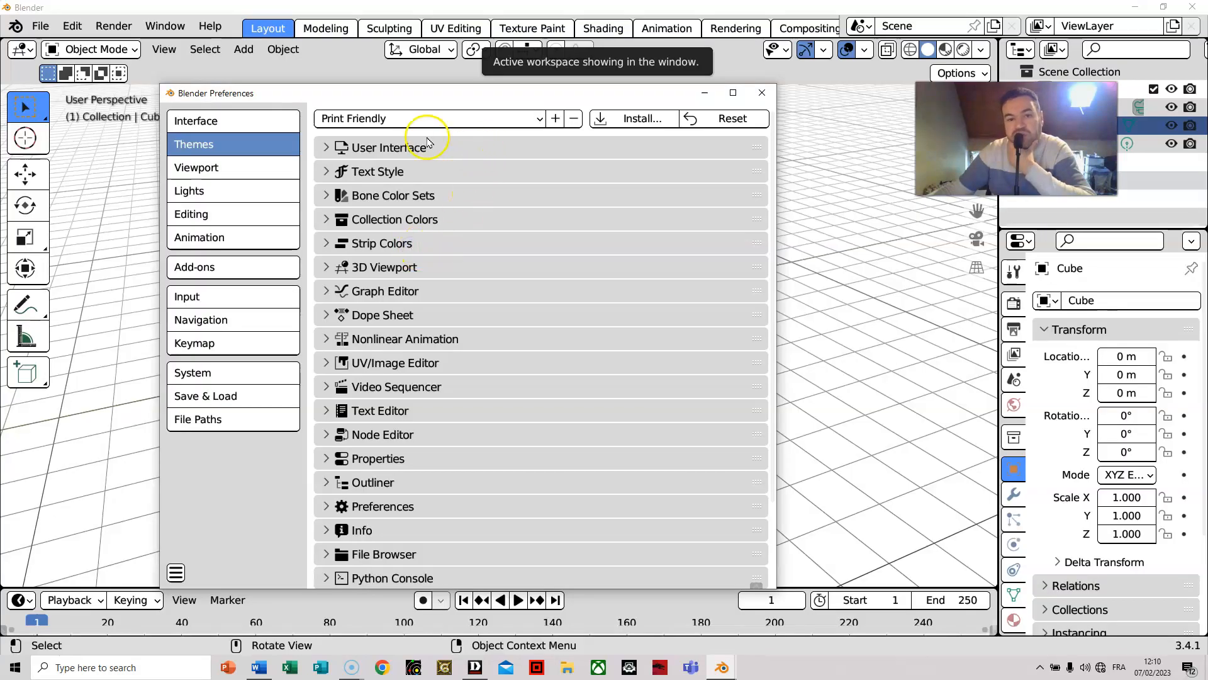
{"action": "left_click", "coordinate": [533, 121]}
{"action": "left_click", "coordinate": [406, 286]}
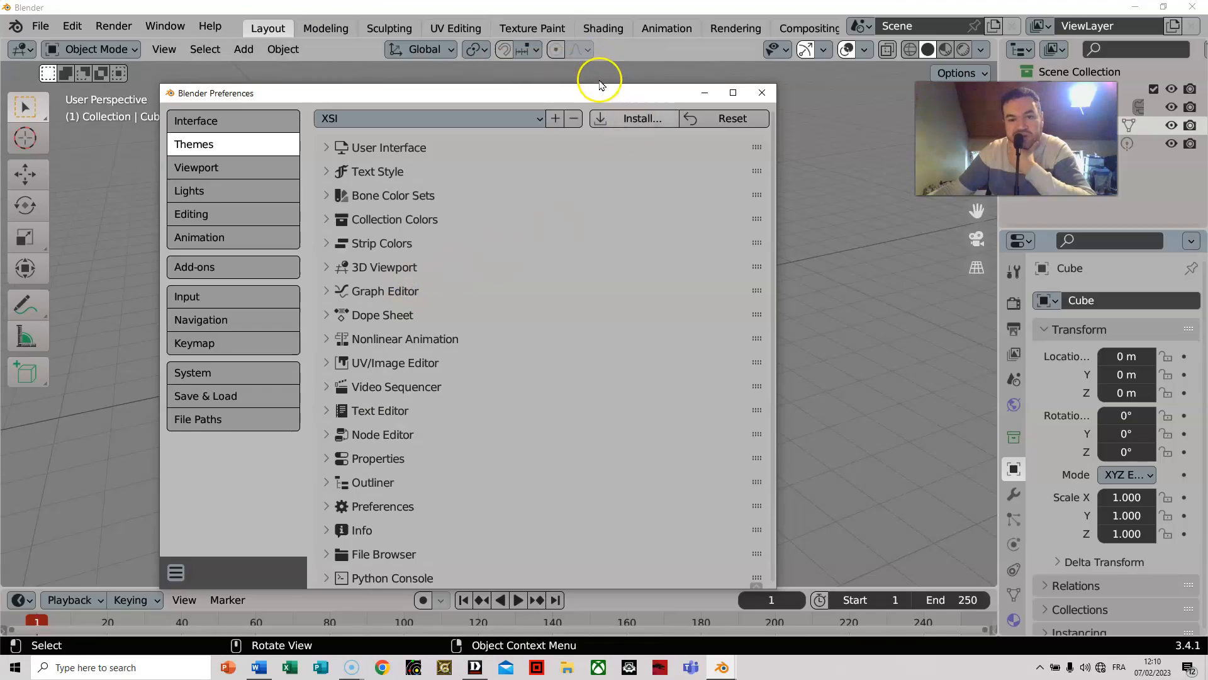
Apply the Blender Dark theme preset and close the preferences window
{"action": "mouse_move", "coordinate": [599, 90]}
{"action": "left_mouse_down"}
{"action": "mouse_move", "coordinate": [523, 184]}
{"action": "mouse_move", "coordinate": [544, 217]}
{"action": "mouse_move", "coordinate": [575, 162]}
{"action": "mouse_move", "coordinate": [563, 105]}
{"action": "mouse_move", "coordinate": [588, 99]}
{"action": "left_mouse_up"}
{"action": "left_click", "coordinate": [602, 128]}
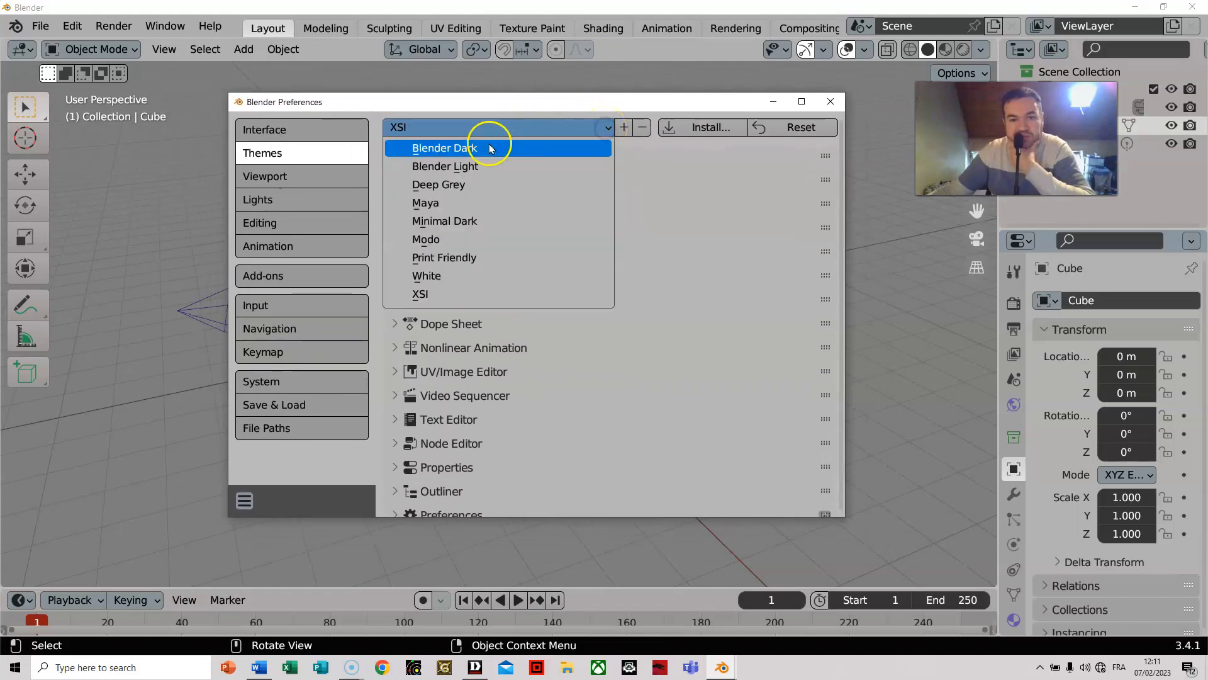
{"action": "left_click", "coordinate": [492, 146]}
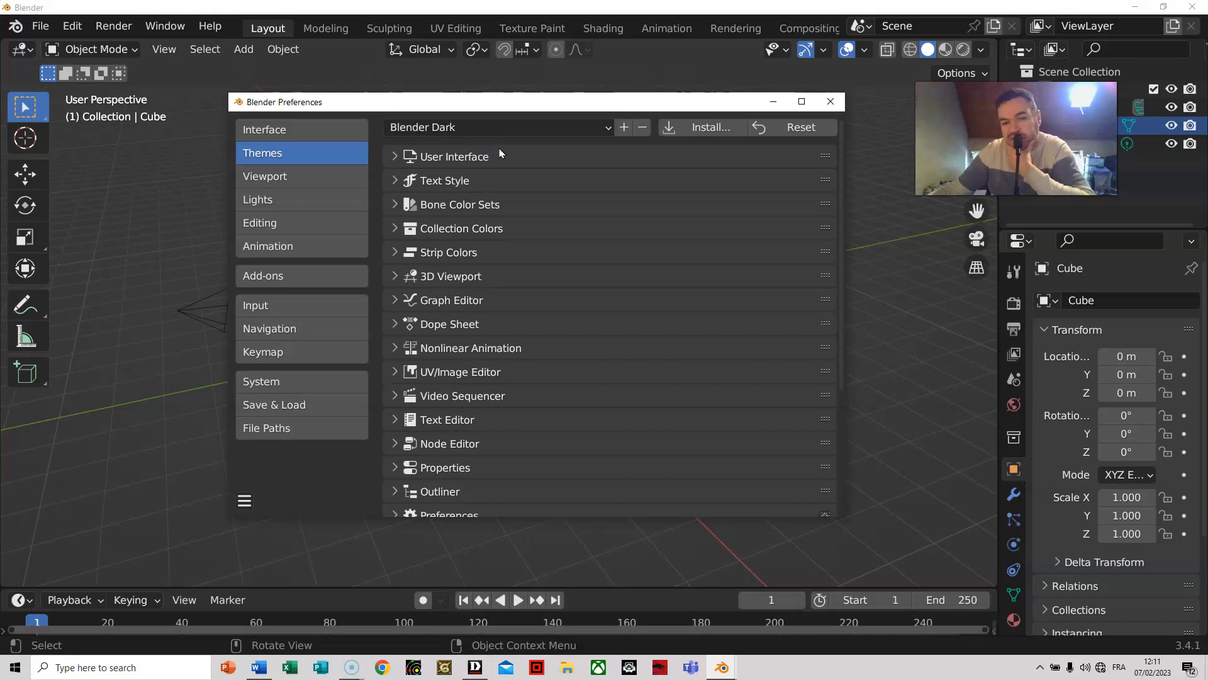
{"action": "left_click", "coordinate": [619, 126]}
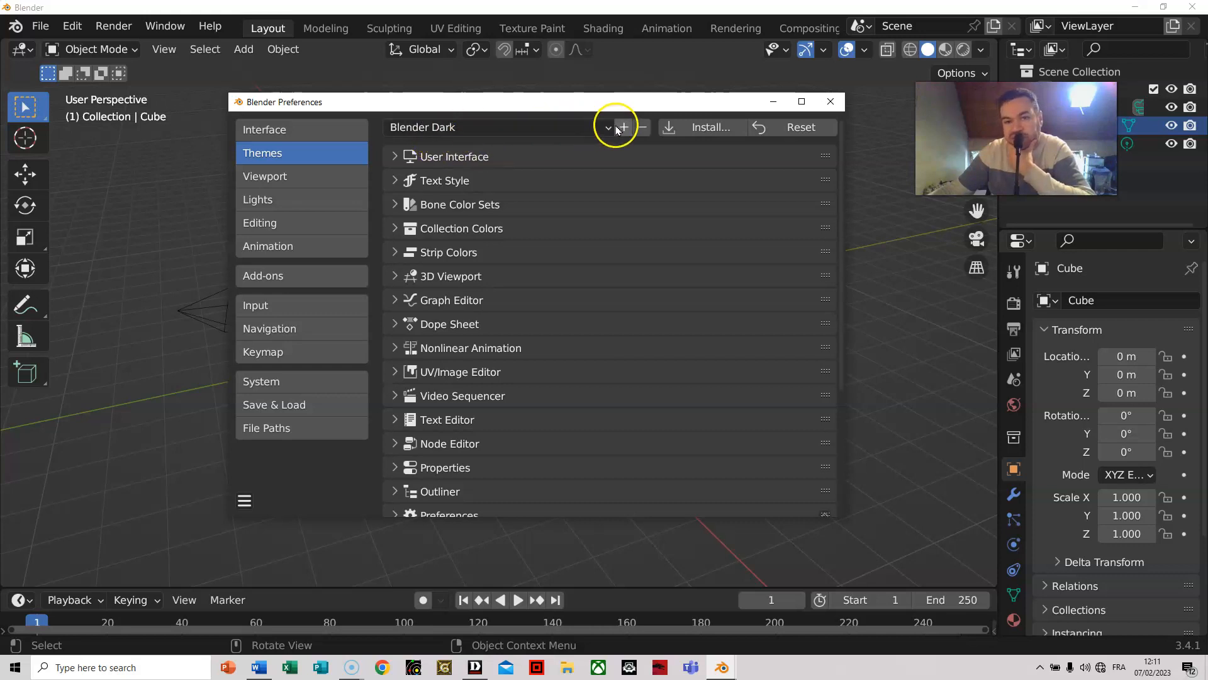
{"action": "left_click", "coordinate": [592, 126]}
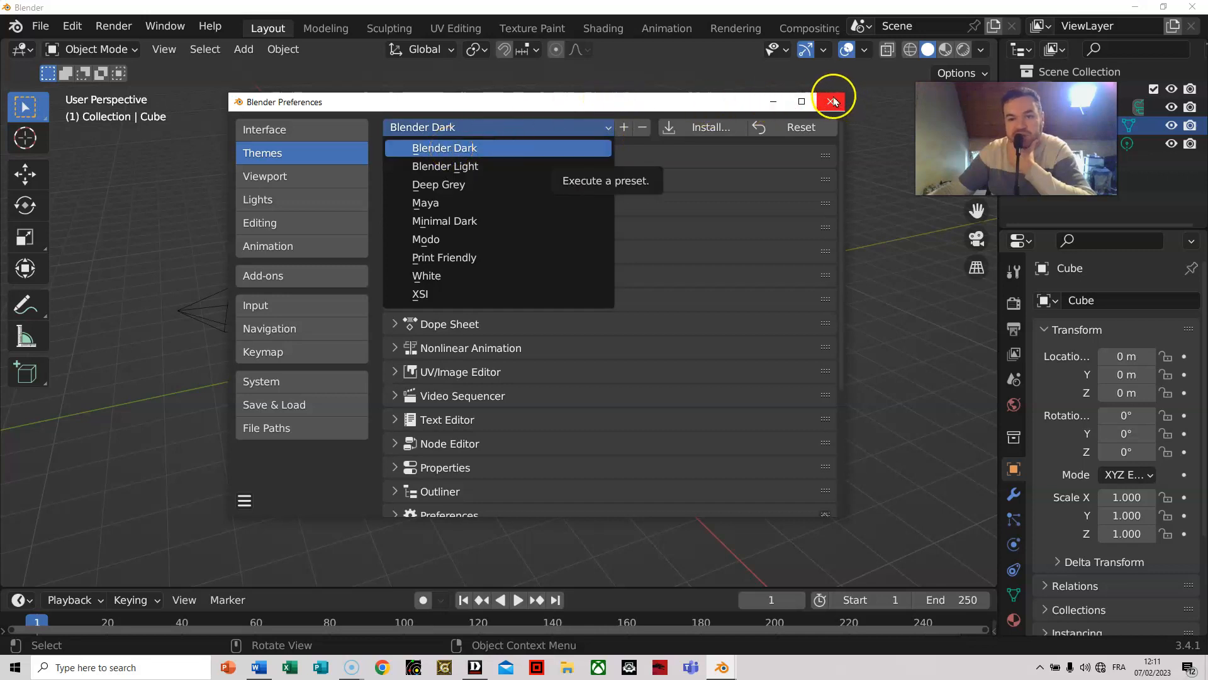
{"action": "left_click", "coordinate": [832, 101]}
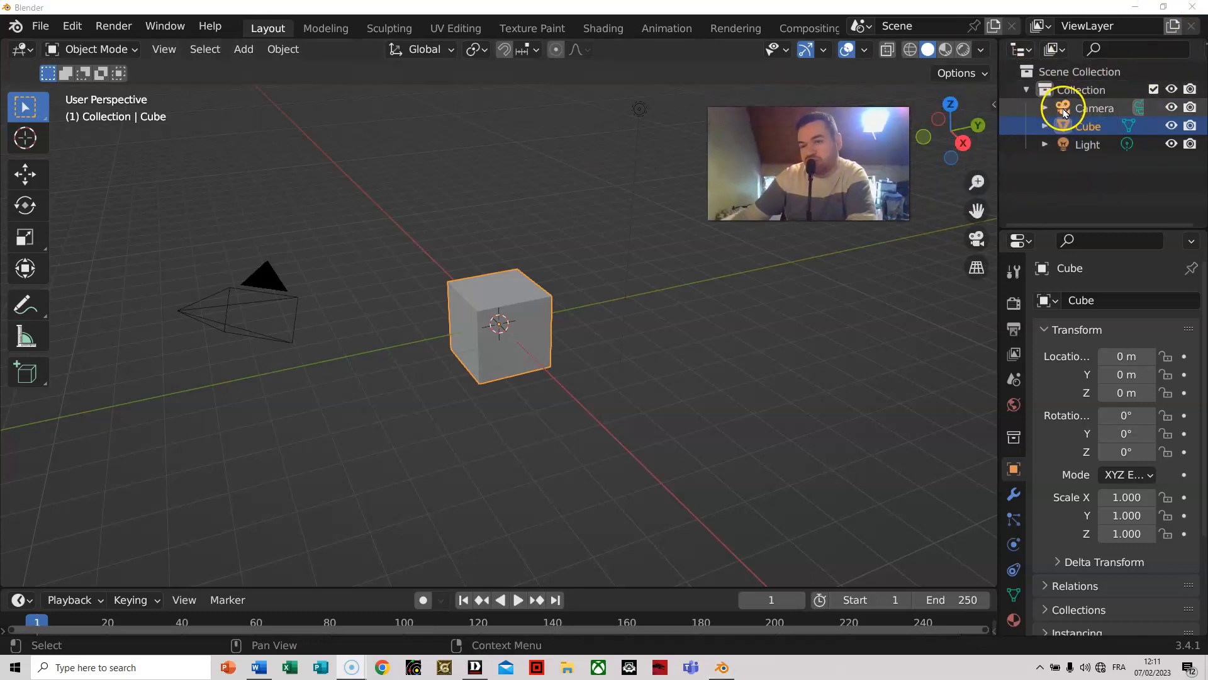
Deselect the default cube in the 3D viewport
{"action": "left_click", "coordinate": [1034, 50]}
{"action": "left_click", "coordinate": [931, 98]}
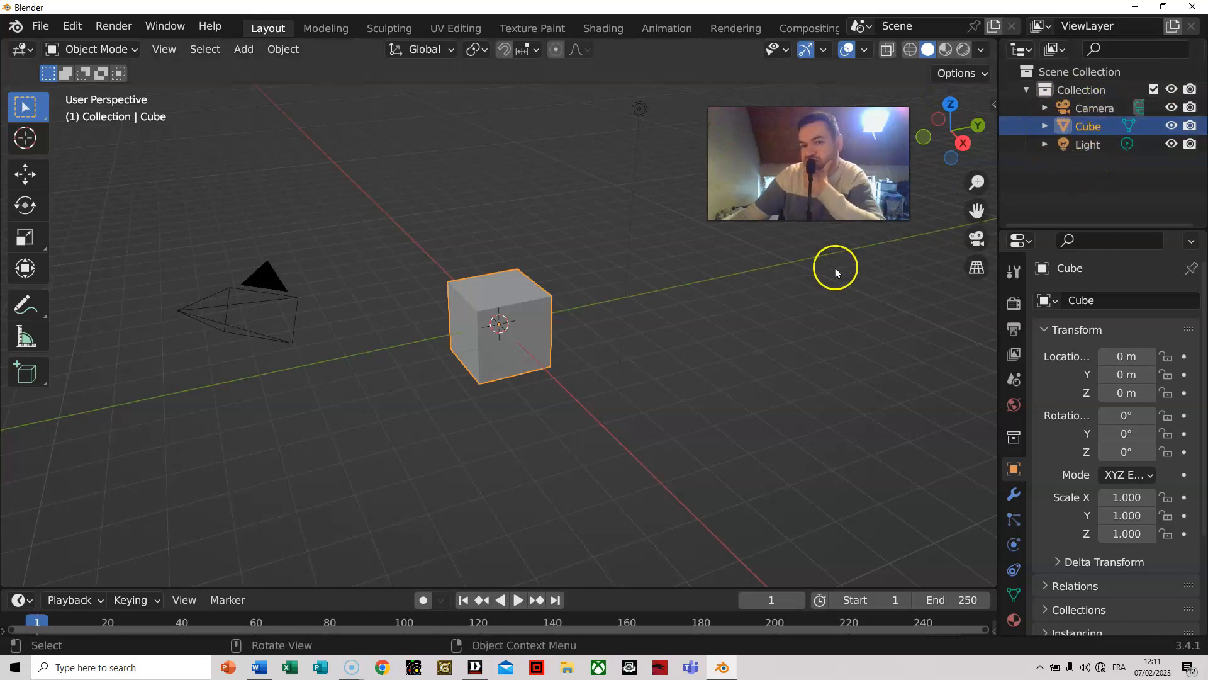
{"action": "scroll", "coordinate": [521, 380], "scroll_direction": "down", "scroll_amount": 3}
{"action": "scroll", "coordinate": [535, 365], "scroll_direction": "up", "scroll_amount": 5}
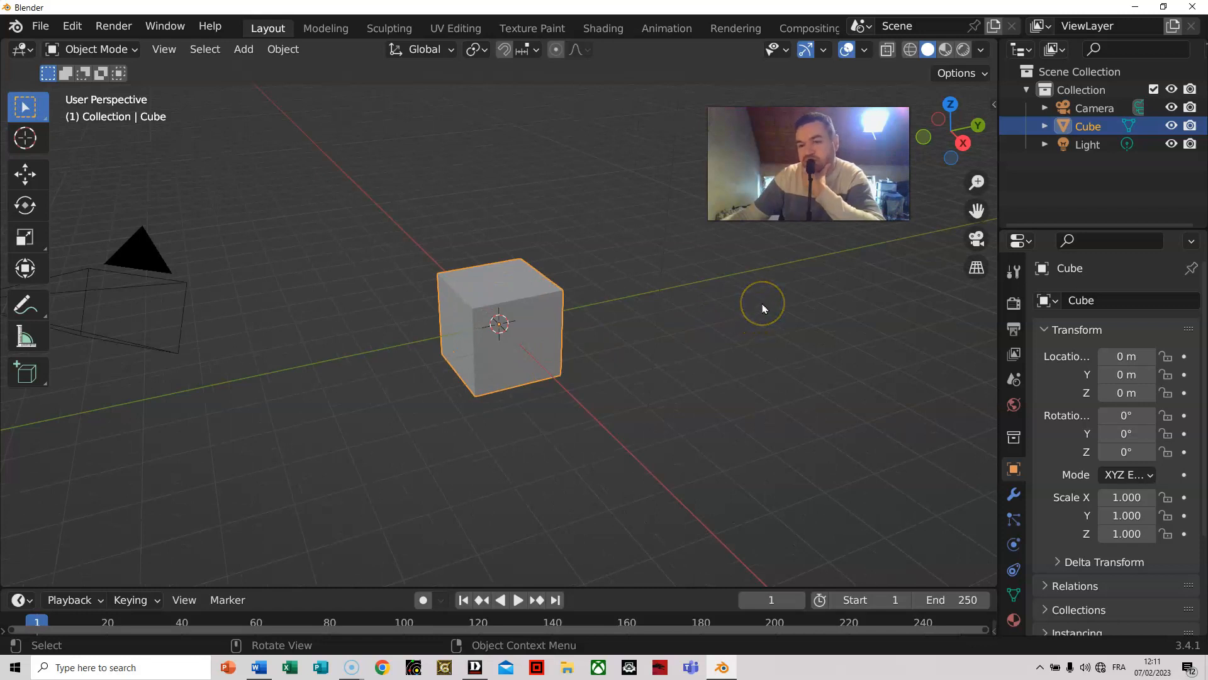
{"action": "left_click", "coordinate": [799, 330]}
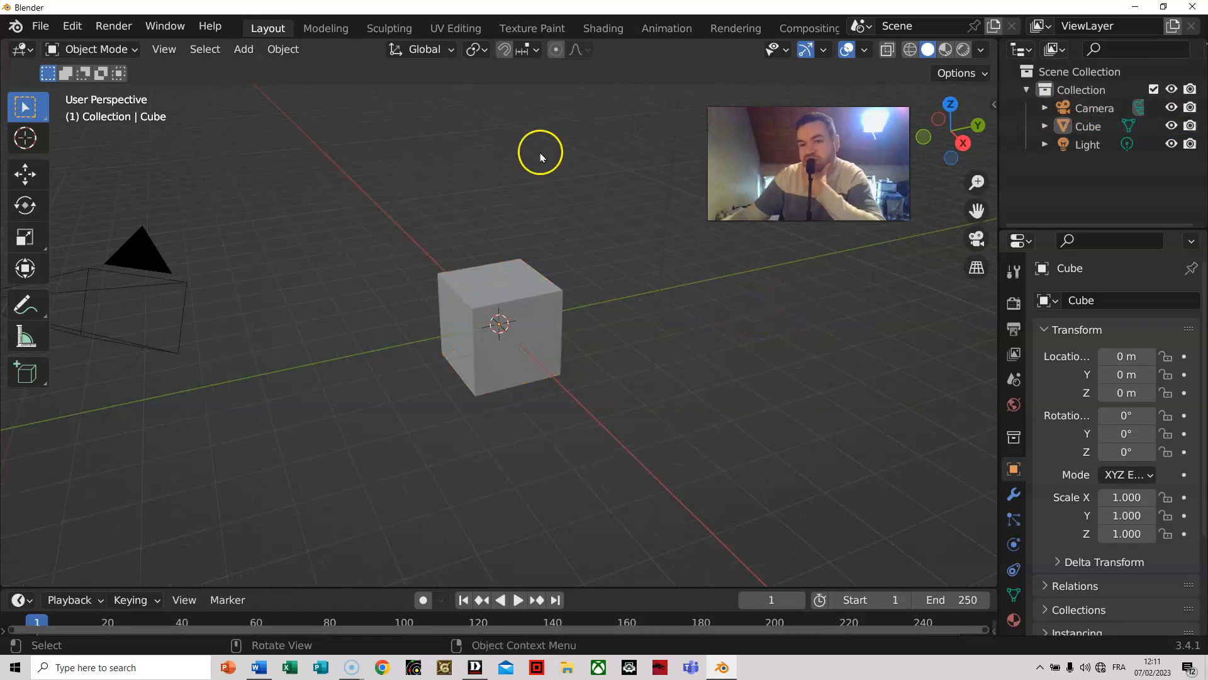
Select the light, camera and cube in the scene collection to locate each in the viewport, ending with the light, and deselect everything
{"action": "left_click", "coordinate": [666, 325]}
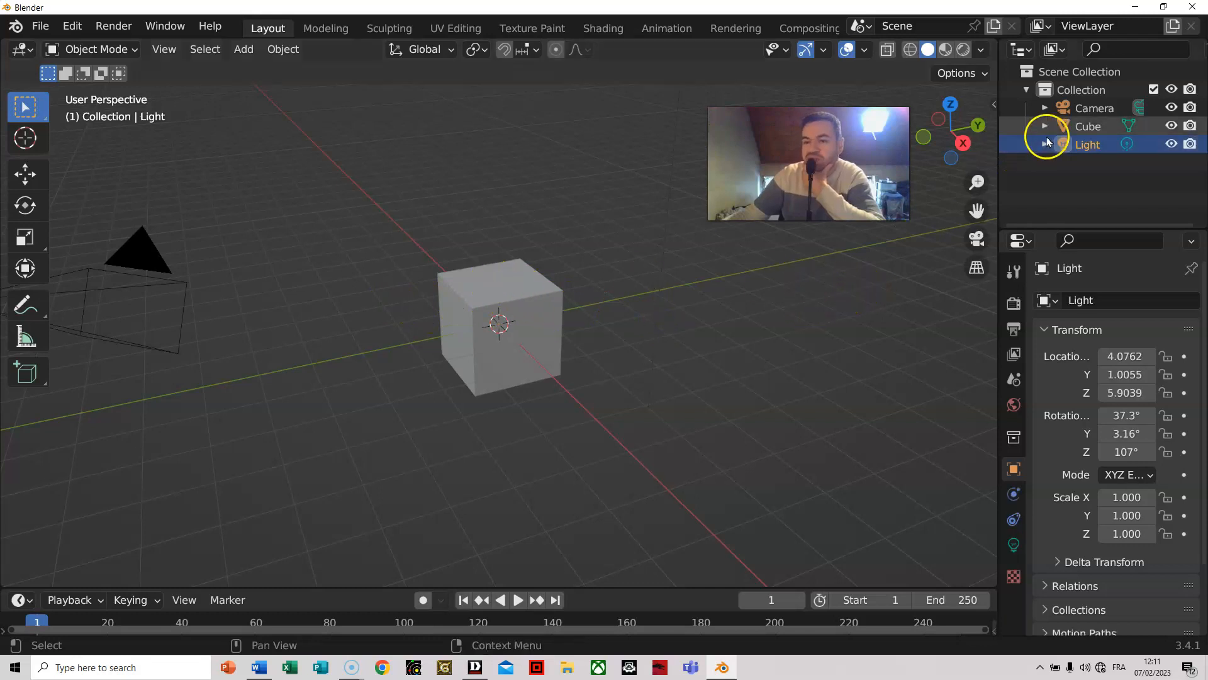
{"action": "left_click", "coordinate": [1095, 112]}
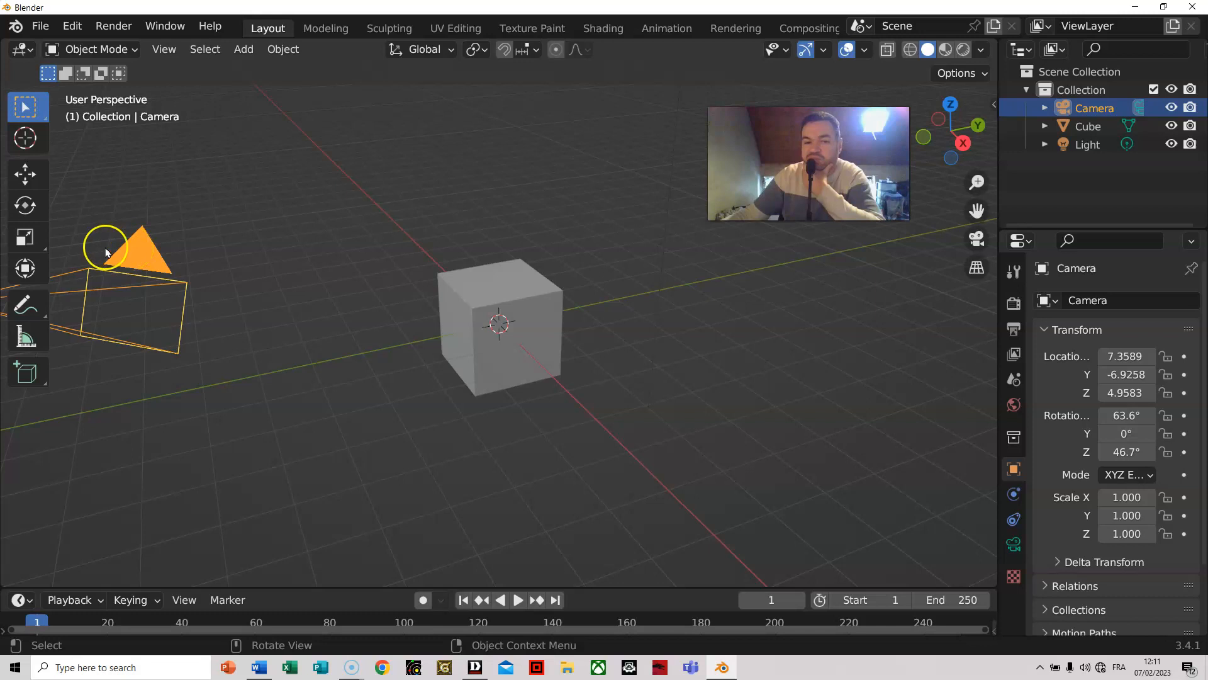
{"action": "middle_click_drag", "start_coordinate": [153, 218], "coordinate": [453, 263], "text": "ctrl"}
{"action": "left_click", "coordinate": [1088, 128]}
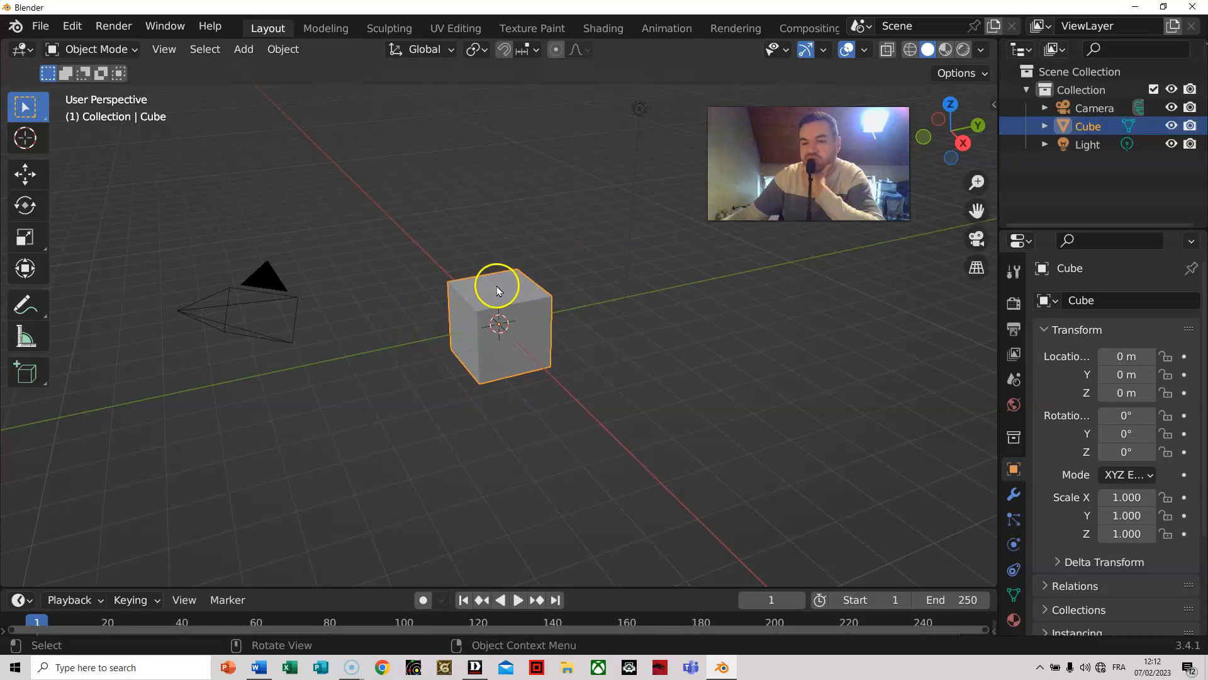
{"action": "left_click", "coordinate": [1084, 144]}
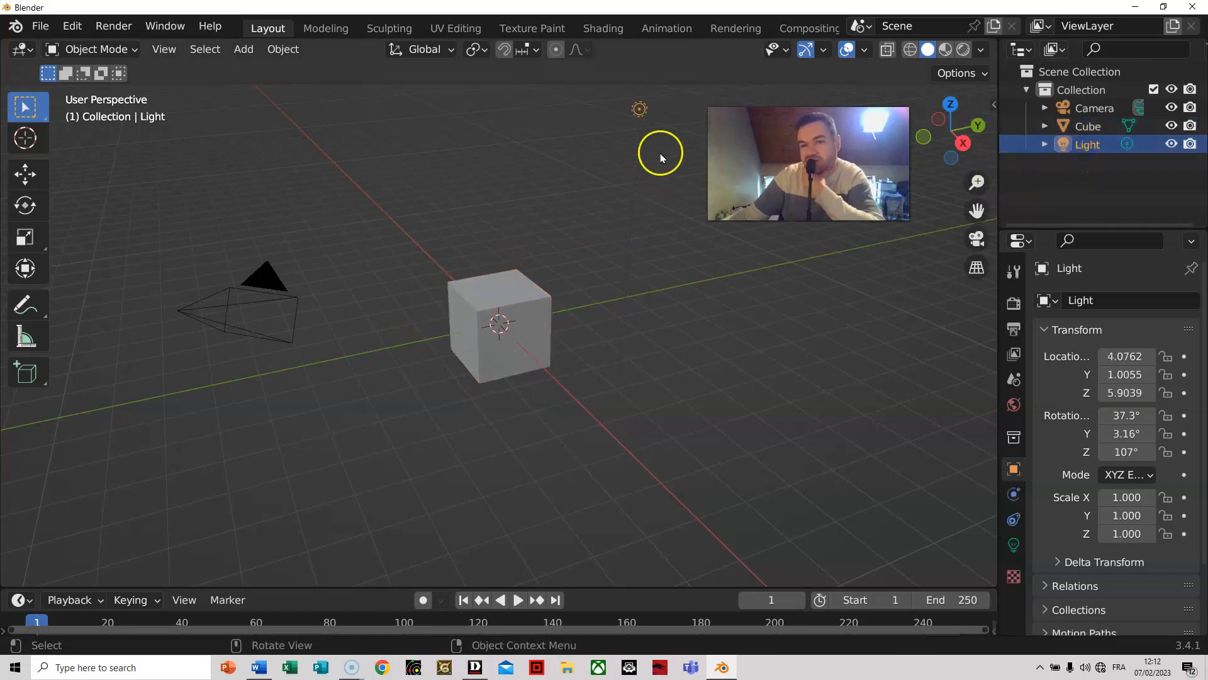
{"action": "scroll", "coordinate": [683, 292], "scroll_direction": "down", "scroll_amount": 1}
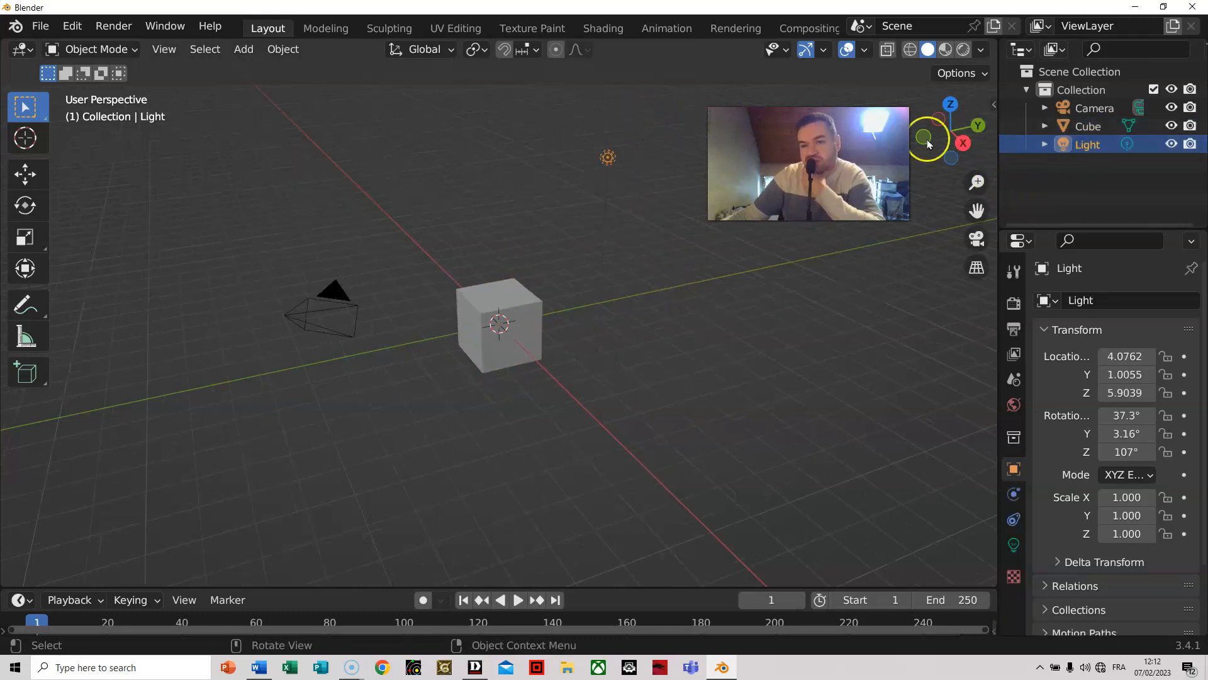
{"action": "left_click", "coordinate": [657, 401]}
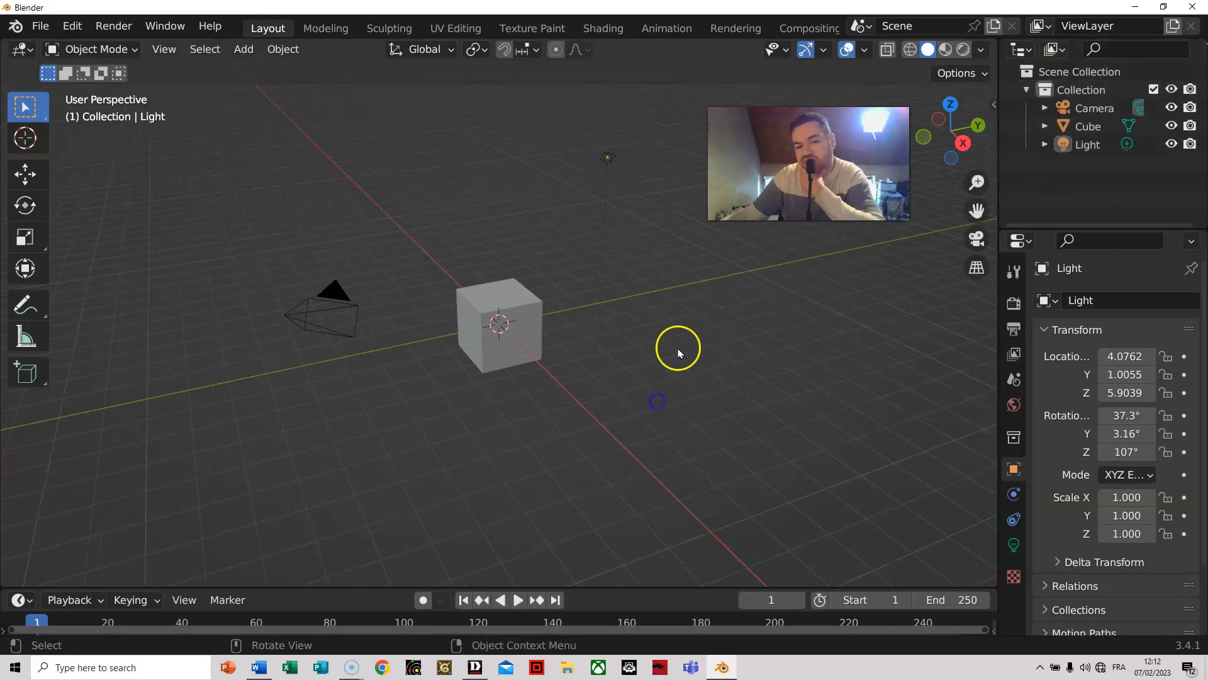
Select the camera, the cube and the light directly in the 3D viewport one after another, and deselect everything
{"action": "left_click", "coordinate": [345, 316]}
{"action": "left_click", "coordinate": [500, 309]}
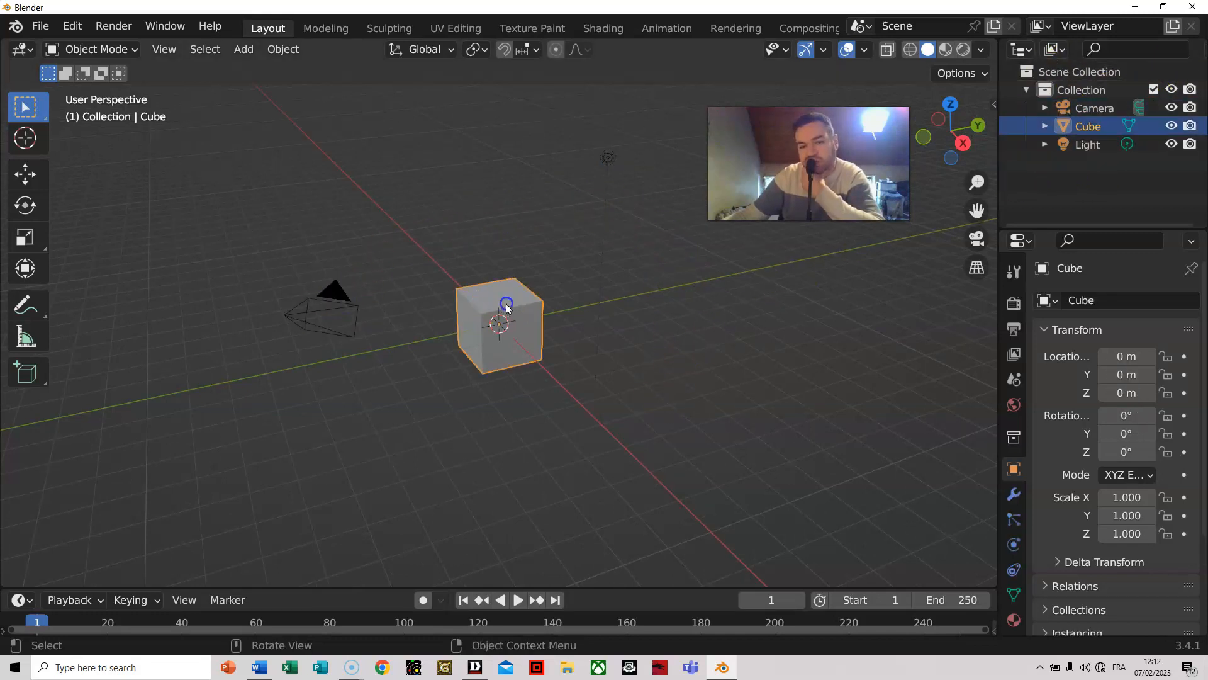
{"action": "left_click", "coordinate": [606, 164]}
{"action": "left_click", "coordinate": [345, 184]}
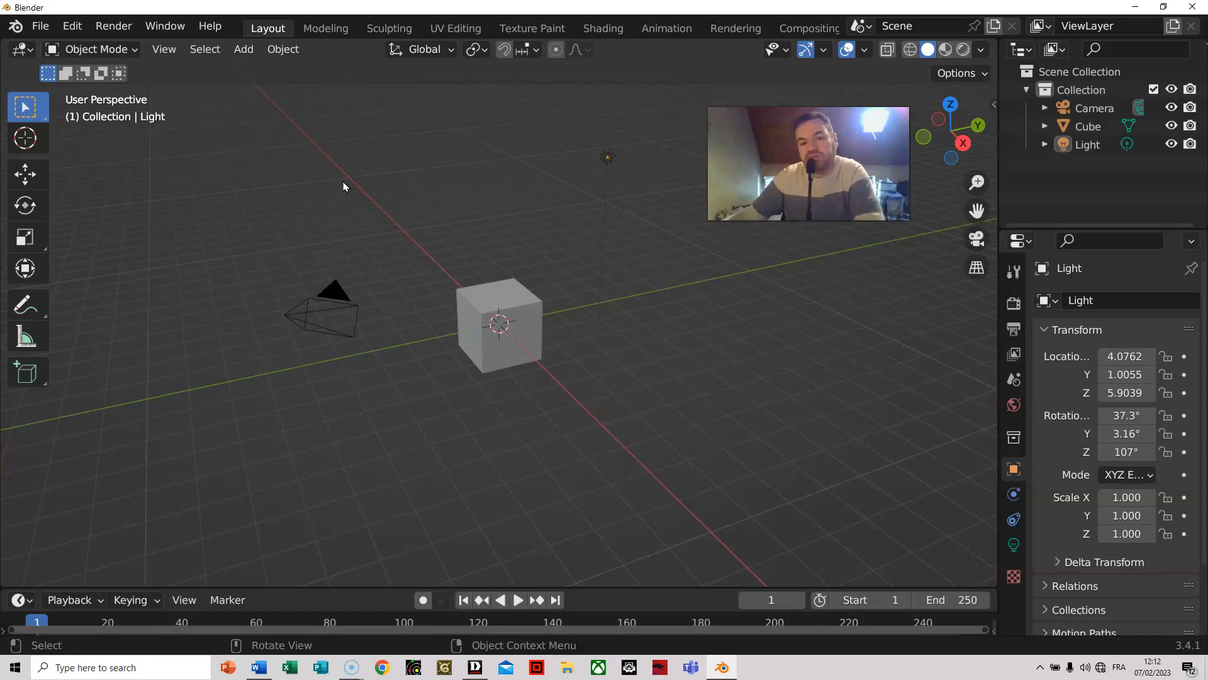
Orbit around the default cube and repeatedly zoom the 3D viewport in and out to demonstrate both navigation modes
{"action": "middle_click_drag", "start_coordinate": [511, 234], "coordinate": [478, 200]}
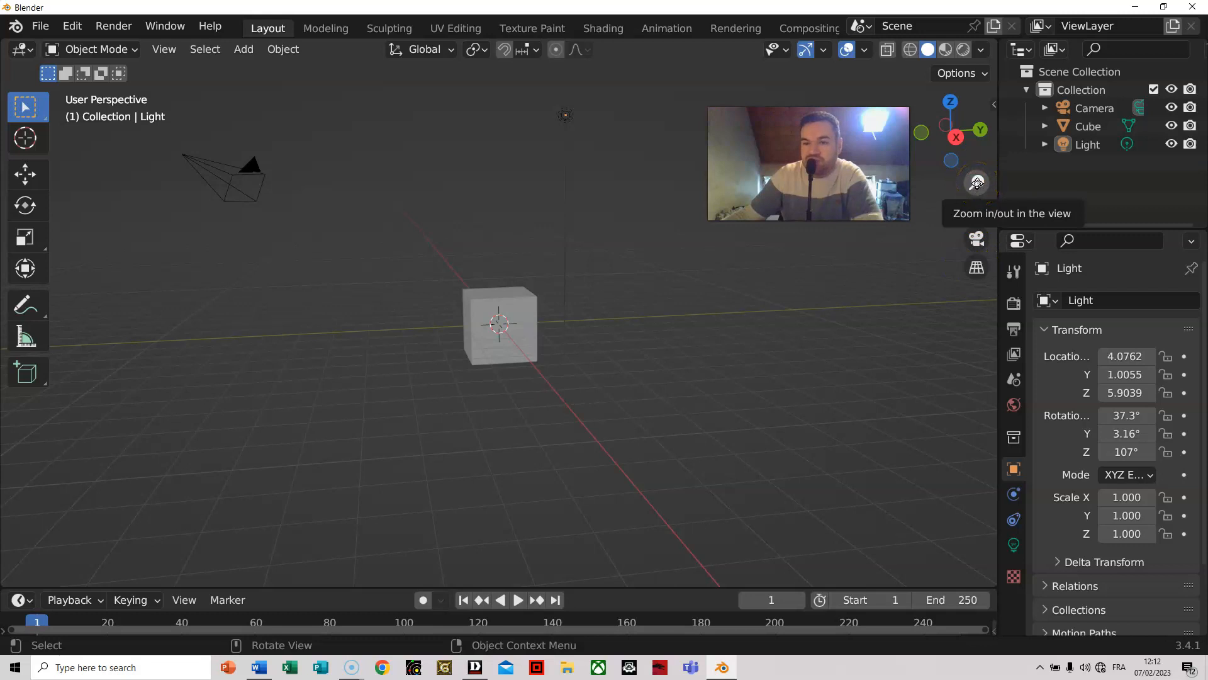
{"action": "left_click_drag", "start_coordinate": [977, 182], "coordinate": [28, 108]}
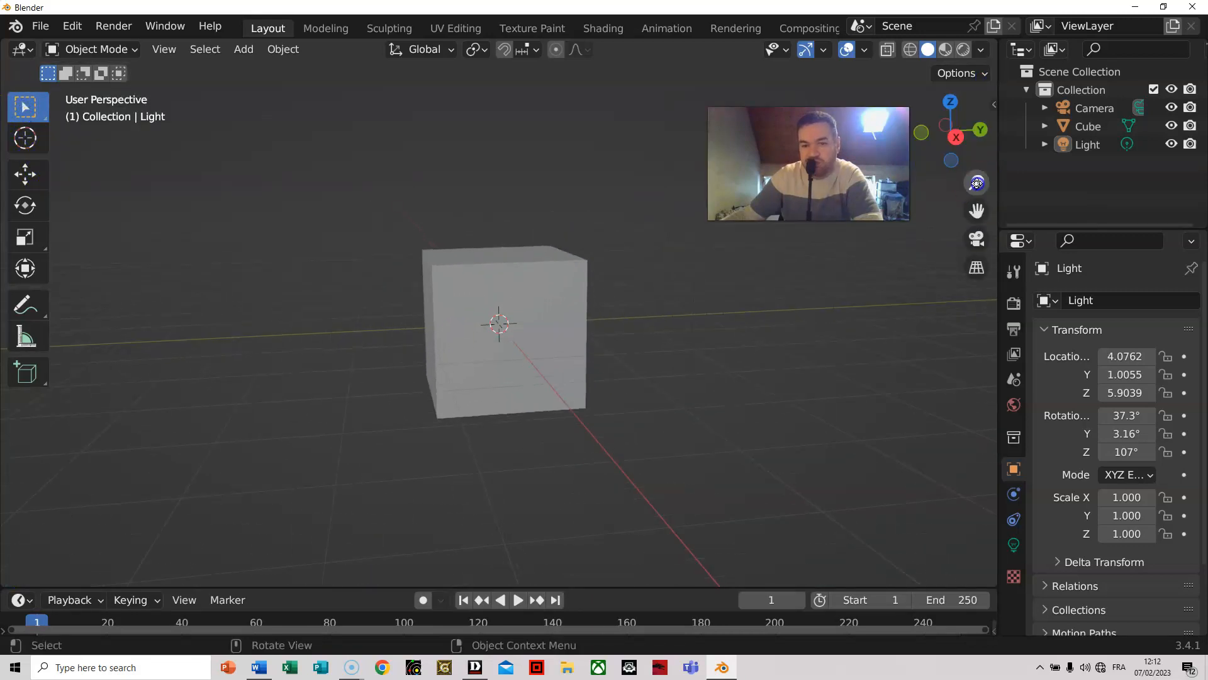
{"action": "scroll", "coordinate": [360, 280], "scroll_direction": "down", "scroll_amount": 6}
{"action": "scroll", "coordinate": [358, 281], "scroll_direction": "up", "scroll_amount": 7}
{"action": "scroll", "coordinate": [360, 281], "scroll_direction": "down", "scroll_amount": 5}
{"action": "scroll", "coordinate": [362, 286], "scroll_direction": "up", "scroll_amount": 6}
{"action": "scroll", "coordinate": [362, 288], "scroll_direction": "down", "scroll_amount": 3}
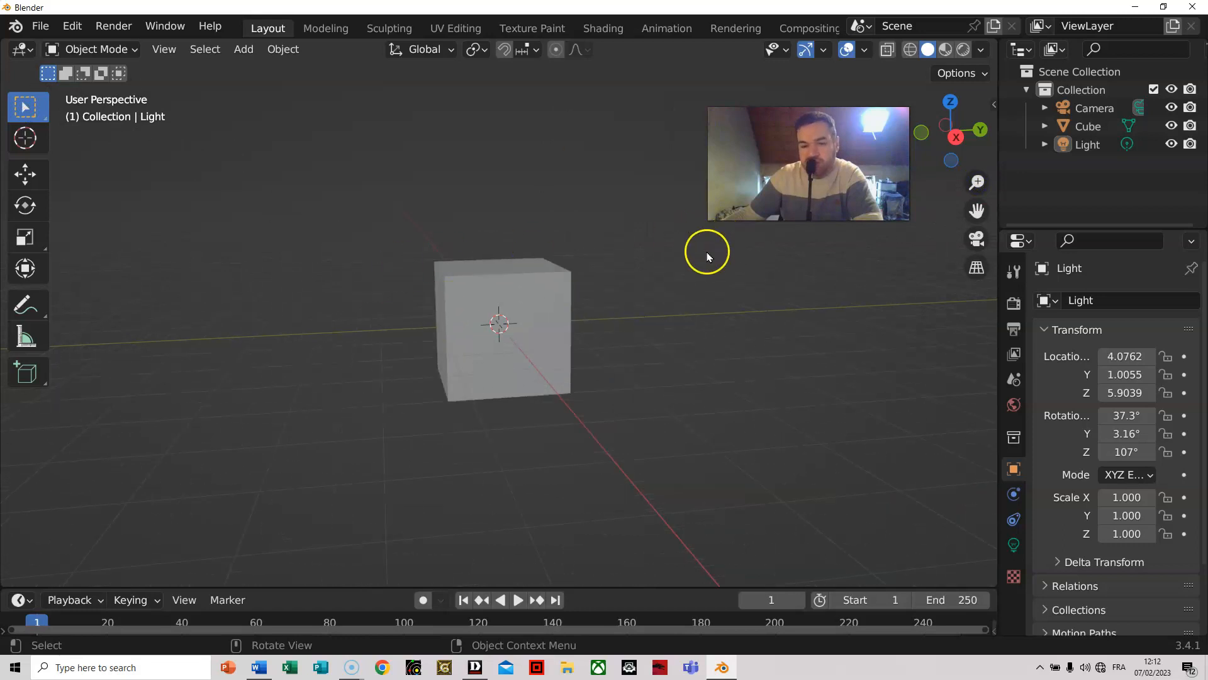
{"action": "mouse_move", "coordinate": [626, 278]}
{"action": "middle_mouse_down"}
{"action": "mouse_move", "coordinate": [629, 305]}
{"action": "mouse_move", "coordinate": [711, 273]}
{"action": "mouse_move", "coordinate": [574, 288]}
{"action": "mouse_move", "coordinate": [645, 340]}
{"action": "mouse_move", "coordinate": [704, 289]}
{"action": "mouse_move", "coordinate": [668, 280]}
{"action": "middle_mouse_up"}
{"action": "scroll", "coordinate": [582, 271], "scroll_direction": "down", "scroll_amount": 4}
{"action": "scroll", "coordinate": [577, 270], "scroll_direction": "up", "scroll_amount": 8}
{"action": "scroll", "coordinate": [576, 270], "scroll_direction": "down", "scroll_amount": 7}
{"action": "scroll", "coordinate": [576, 269], "scroll_direction": "up", "scroll_amount": 5}
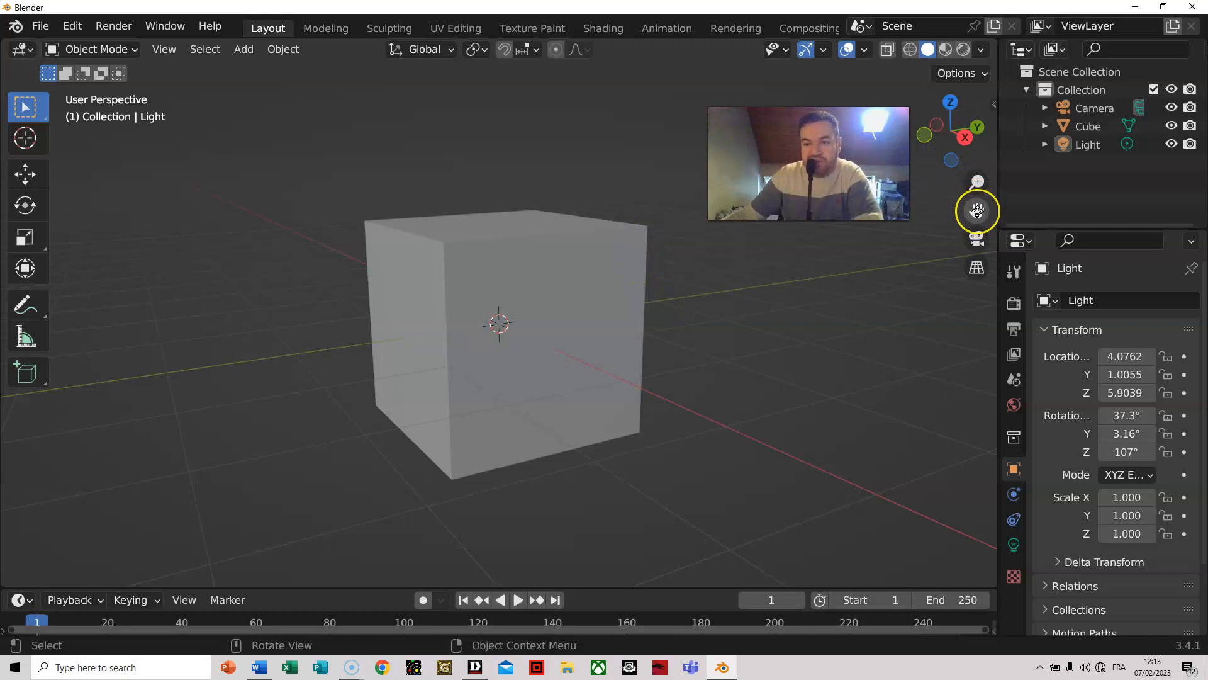
Pan the 3D viewport up and down and orbit to look at the cube from another side
{"action": "left_click_drag", "start_coordinate": [977, 210], "coordinate": [990, 258]}
{"action": "middle_click_drag", "start_coordinate": [592, 241], "coordinate": [634, 258]}
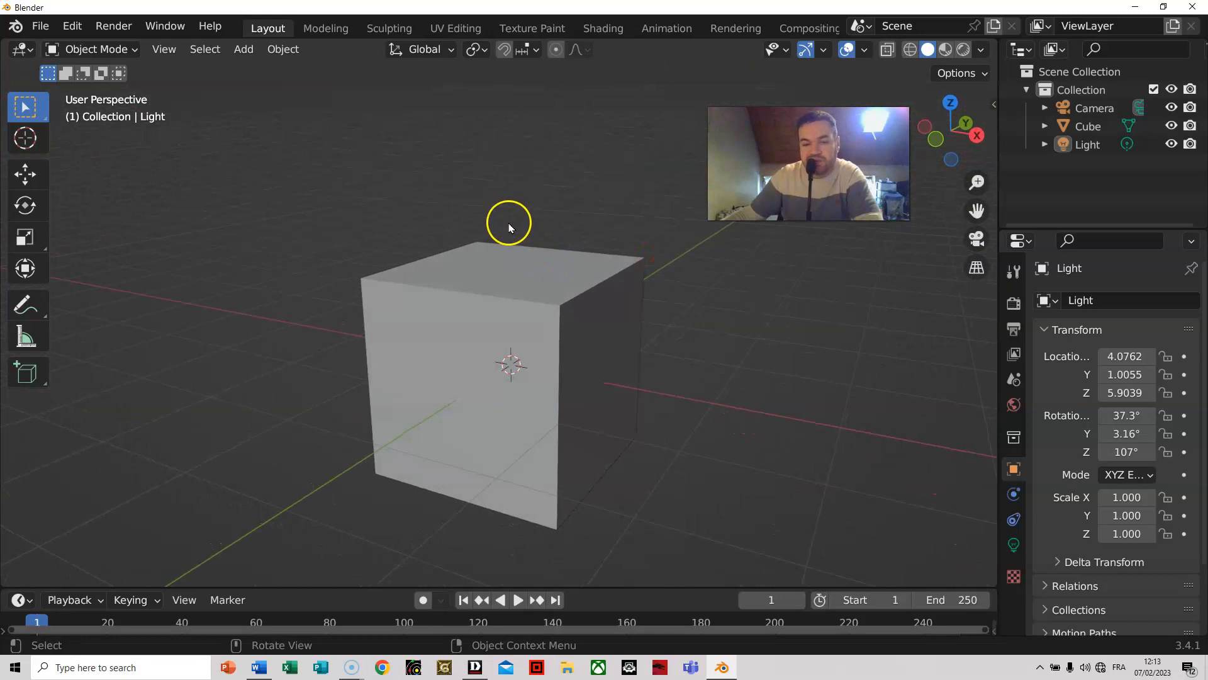
{"action": "middle_click_drag", "start_coordinate": [514, 224], "coordinate": [587, 233]}
{"action": "left_click_drag", "start_coordinate": [977, 210], "coordinate": [995, 126]}
{"action": "left_click_drag", "start_coordinate": [993, 535], "coordinate": [980, 205]}
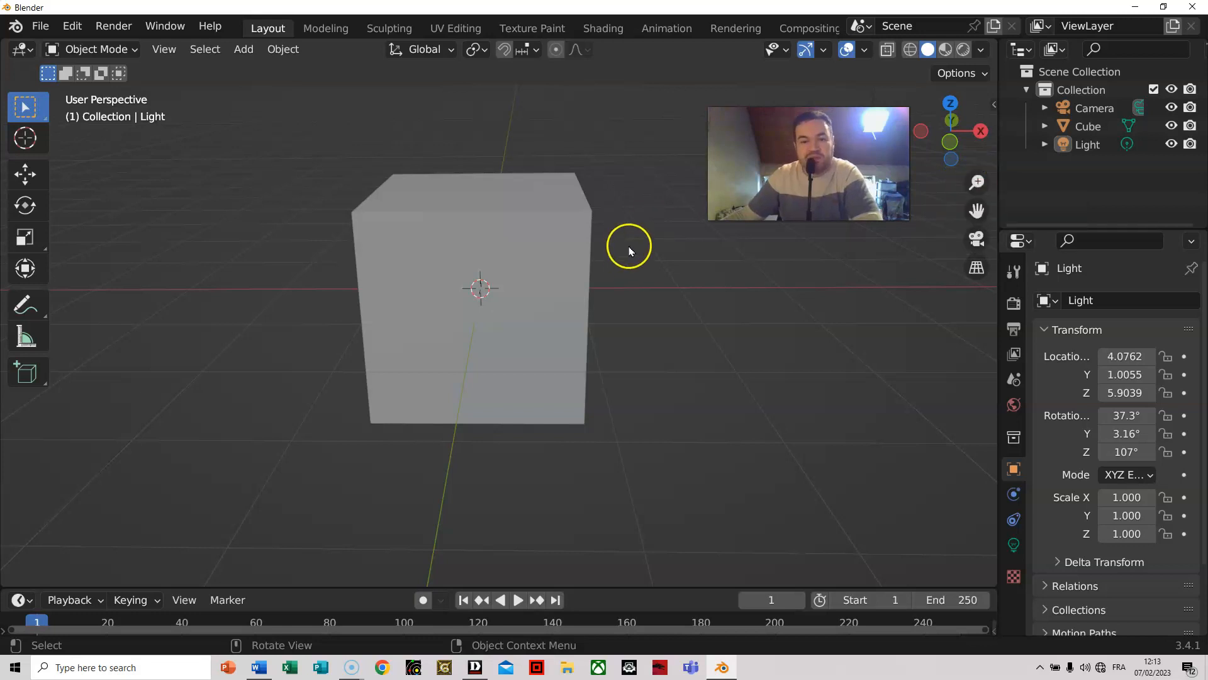
Zoom in and out on the cube's front face to examine it at different distances
{"action": "scroll", "coordinate": [627, 258], "scroll_direction": "down", "scroll_amount": 5}
{"action": "scroll", "coordinate": [639, 302], "scroll_direction": "up", "scroll_amount": 8}
{"action": "scroll", "coordinate": [653, 338], "scroll_direction": "down", "scroll_amount": 5}
{"action": "scroll", "coordinate": [654, 342], "scroll_direction": "up", "scroll_amount": 3}
{"action": "scroll", "coordinate": [656, 345], "scroll_direction": "up", "scroll_amount": 3}
{"action": "scroll", "coordinate": [659, 347], "scroll_direction": "down", "scroll_amount": 7}
{"action": "scroll", "coordinate": [666, 351], "scroll_direction": "up", "scroll_amount": 2}
{"action": "scroll", "coordinate": [708, 320], "scroll_direction": "up", "scroll_amount": 2}
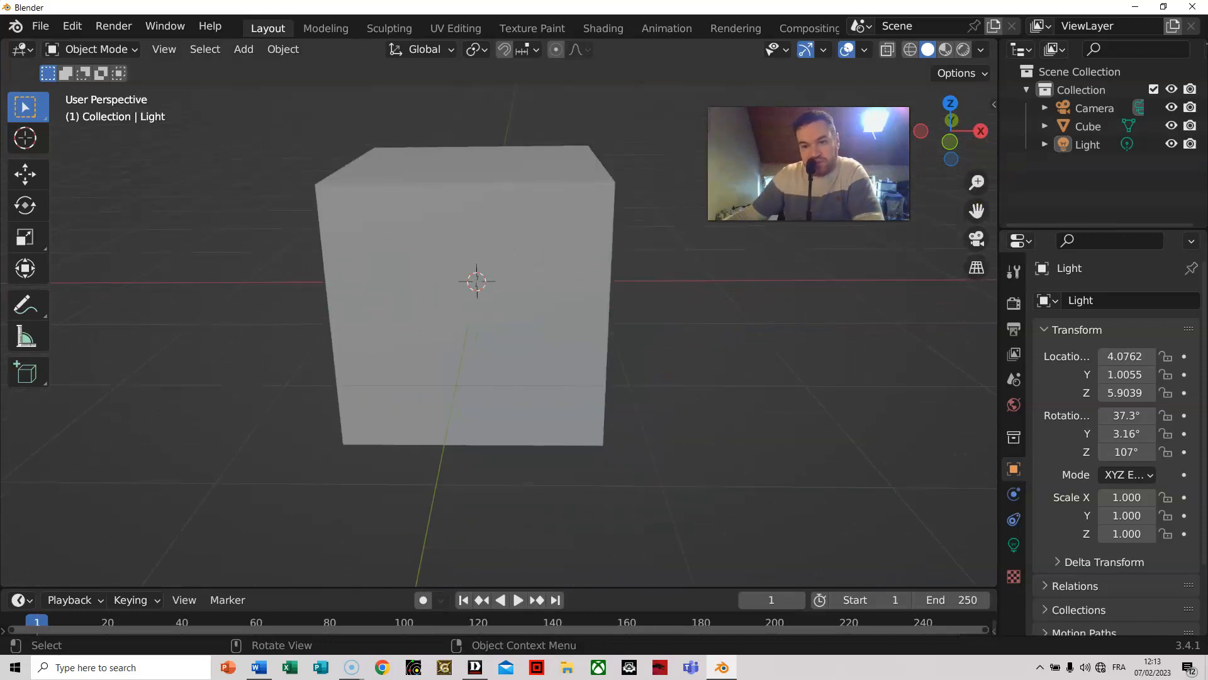
Pan the view around the cube and orbit to examine its other faces from above
{"action": "left_click_drag", "start_coordinate": [978, 211], "coordinate": [988, 252]}
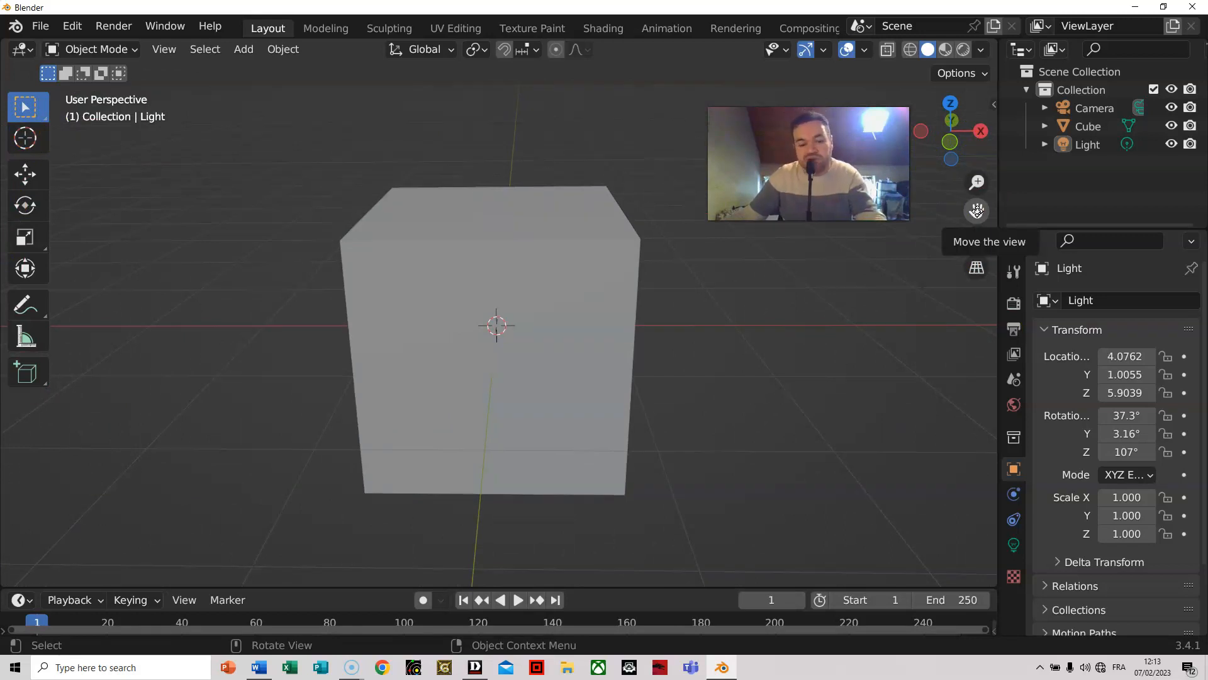
{"action": "key", "text": "shift"}
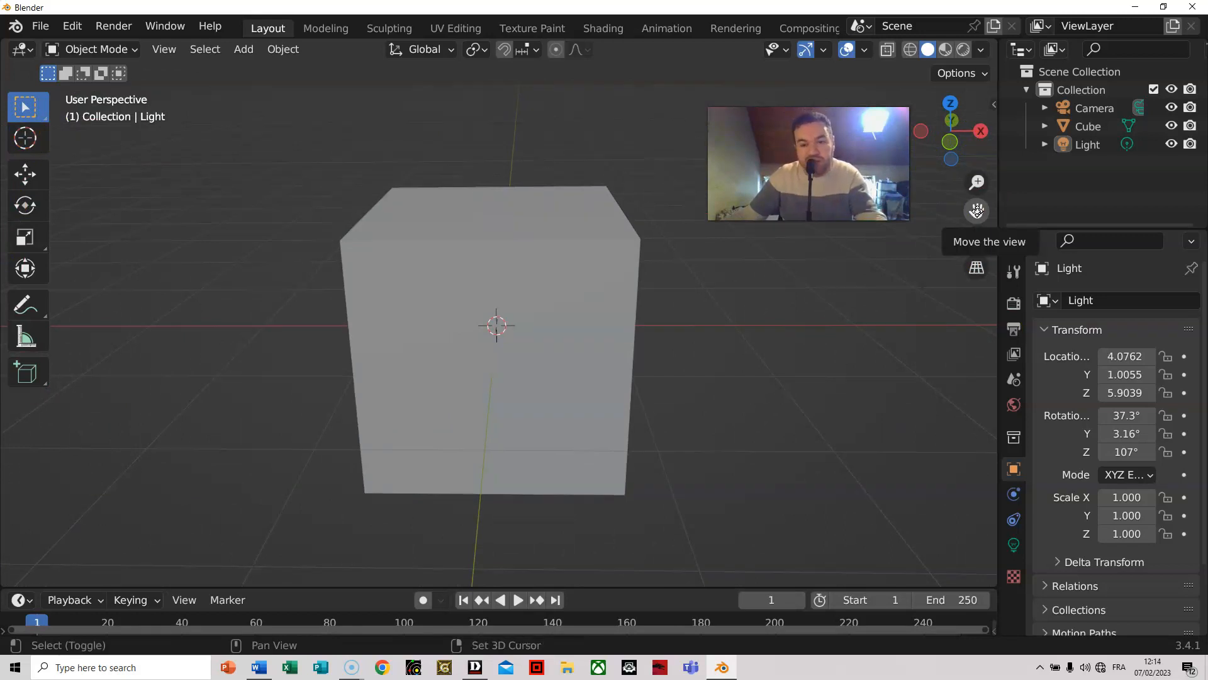
{"action": "left_click_drag", "start_coordinate": [977, 210], "coordinate": [44, 240]}
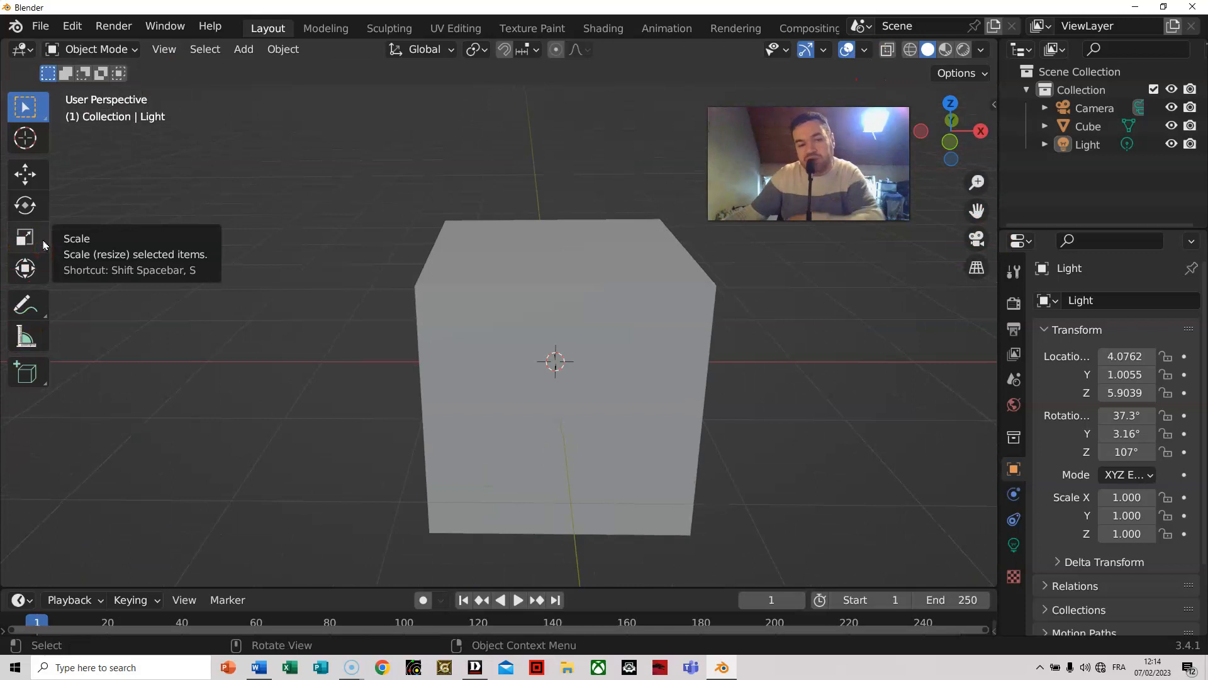
{"action": "middle_click_drag", "start_coordinate": [209, 318], "coordinate": [457, 245]}
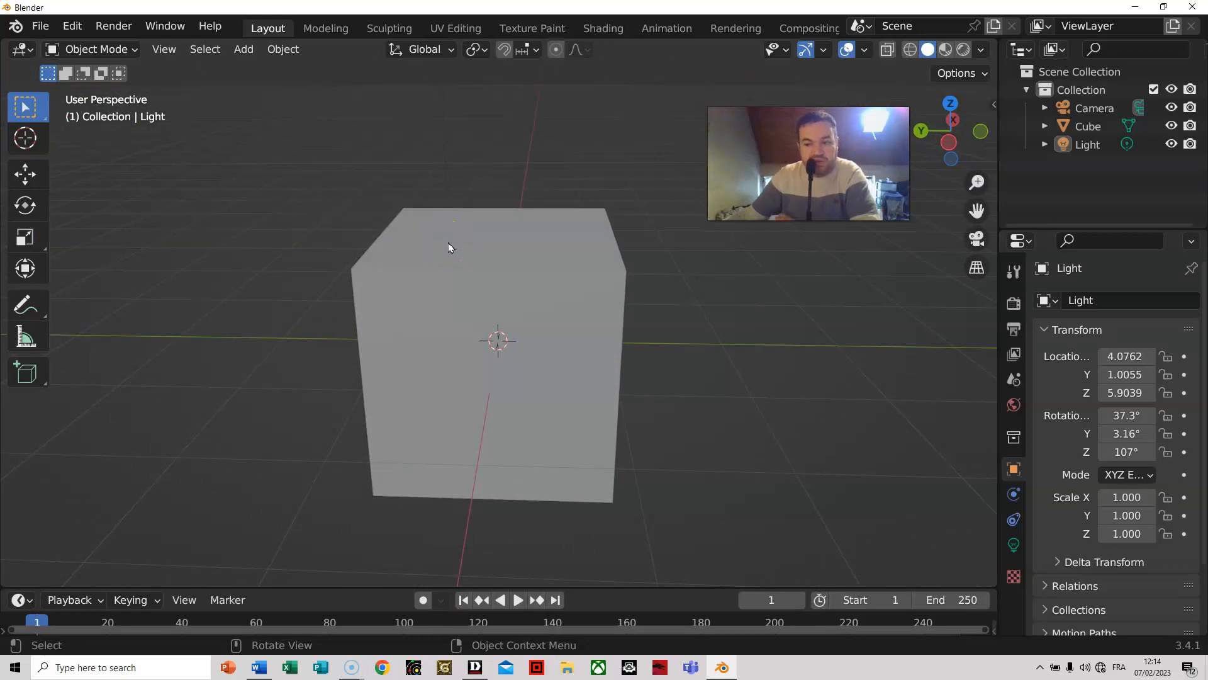
{"action": "middle_click_drag", "start_coordinate": [448, 243], "coordinate": [516, 252]}
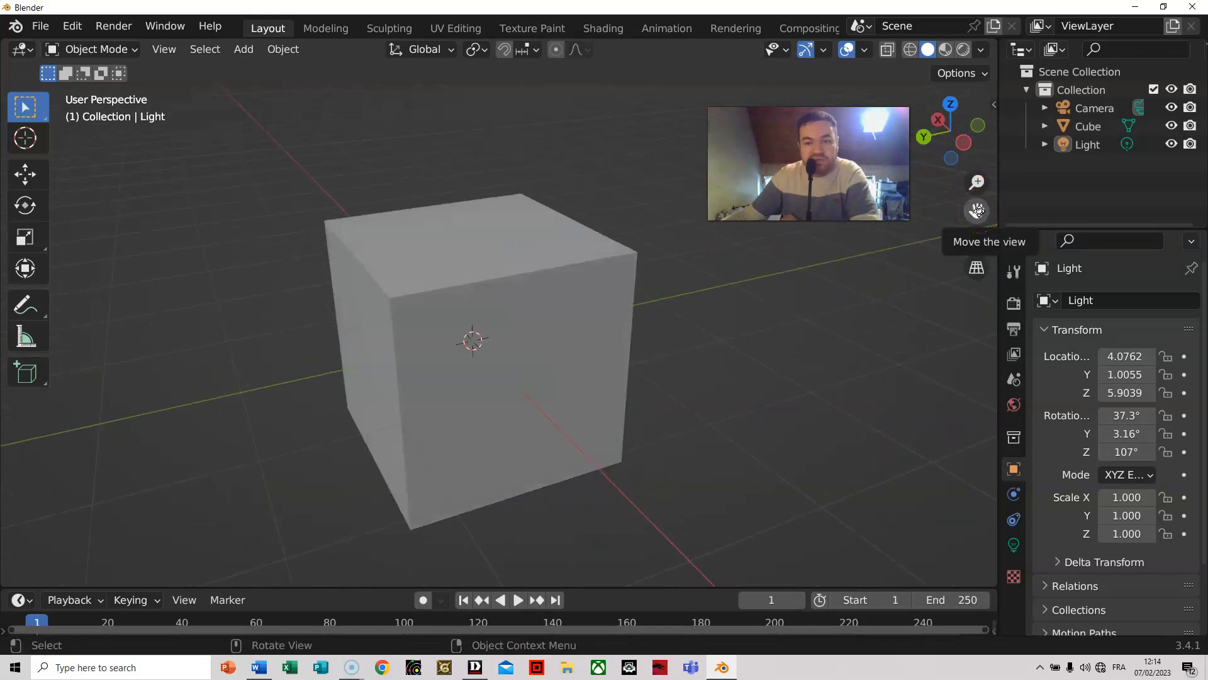
{"action": "left_click_drag", "start_coordinate": [978, 210], "coordinate": [433, 283]}
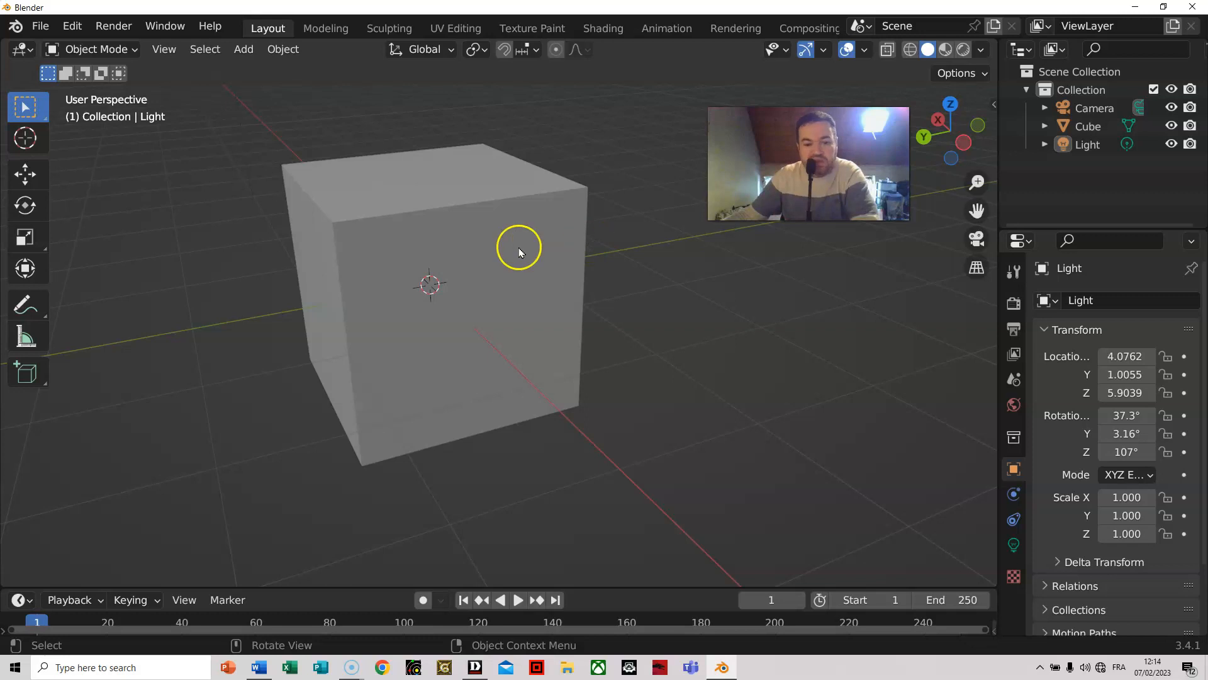
Switch to the Blender Shortcuts document in Word, look through its shortcut list down to the shared link, and return to Blender
{"action": "left_click", "coordinate": [258, 667]}
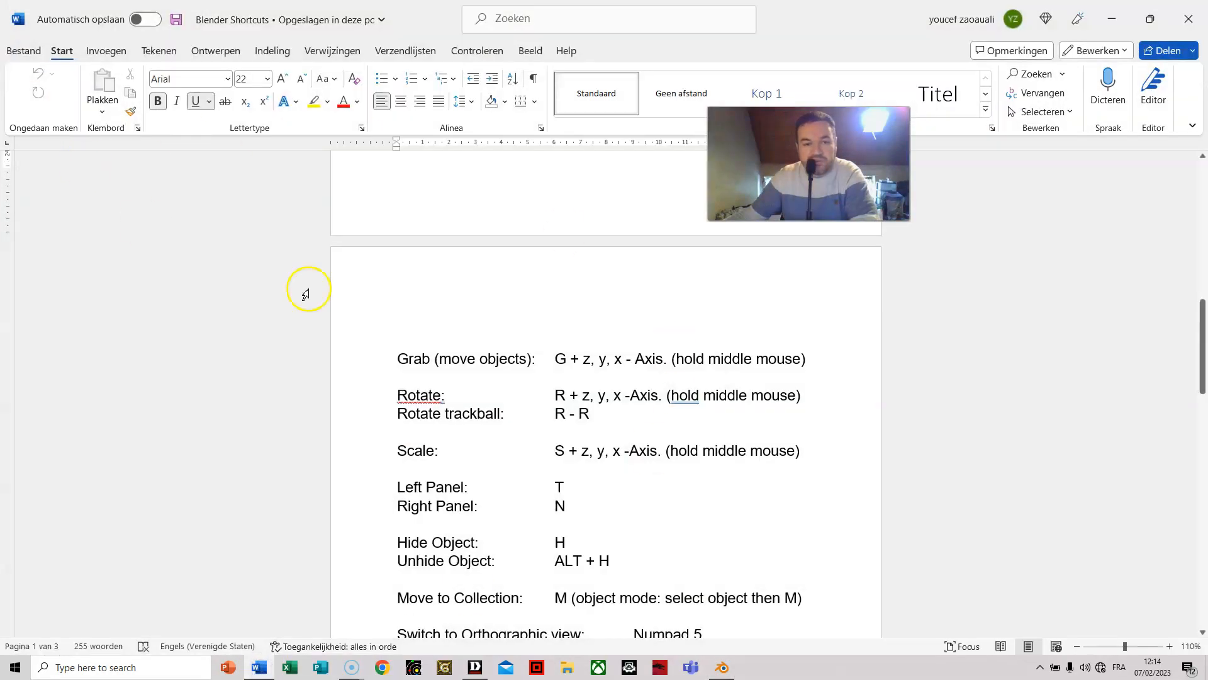
{"action": "scroll", "coordinate": [621, 413], "scroll_direction": "up", "scroll_amount": 10}
{"action": "scroll", "coordinate": [528, 402], "scroll_direction": "down", "scroll_amount": 15}
{"action": "scroll", "coordinate": [530, 376], "scroll_direction": "down", "scroll_amount": 7}
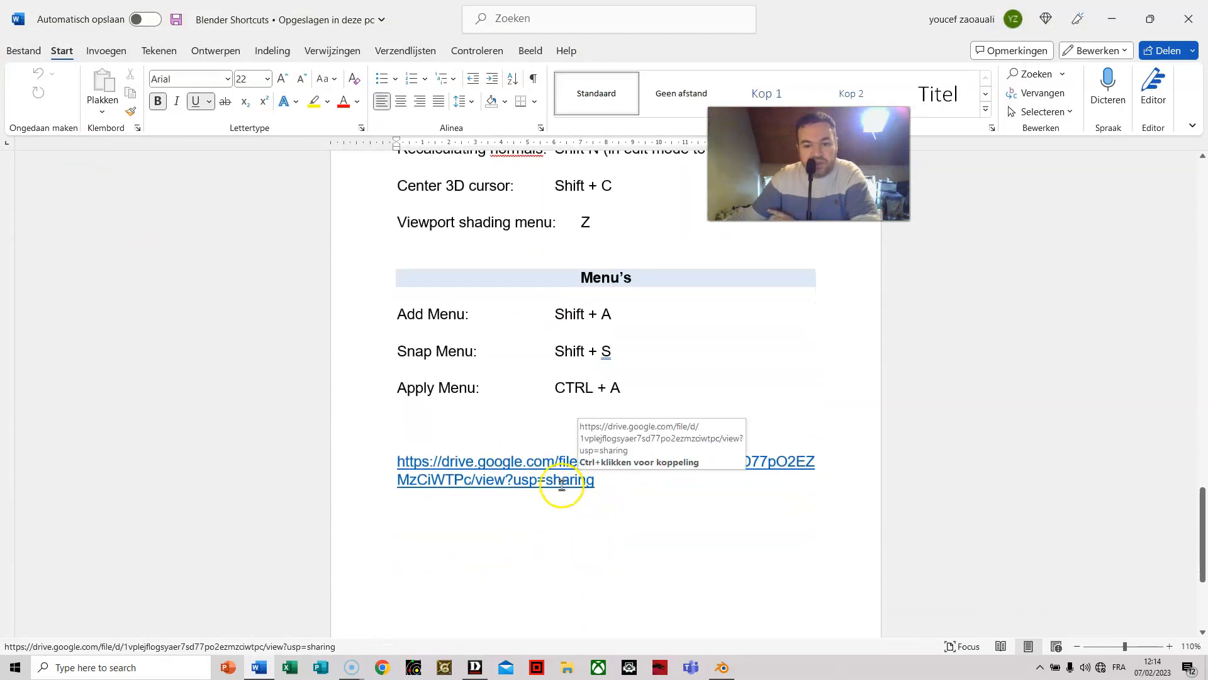
{"action": "left_click", "coordinate": [1112, 19]}
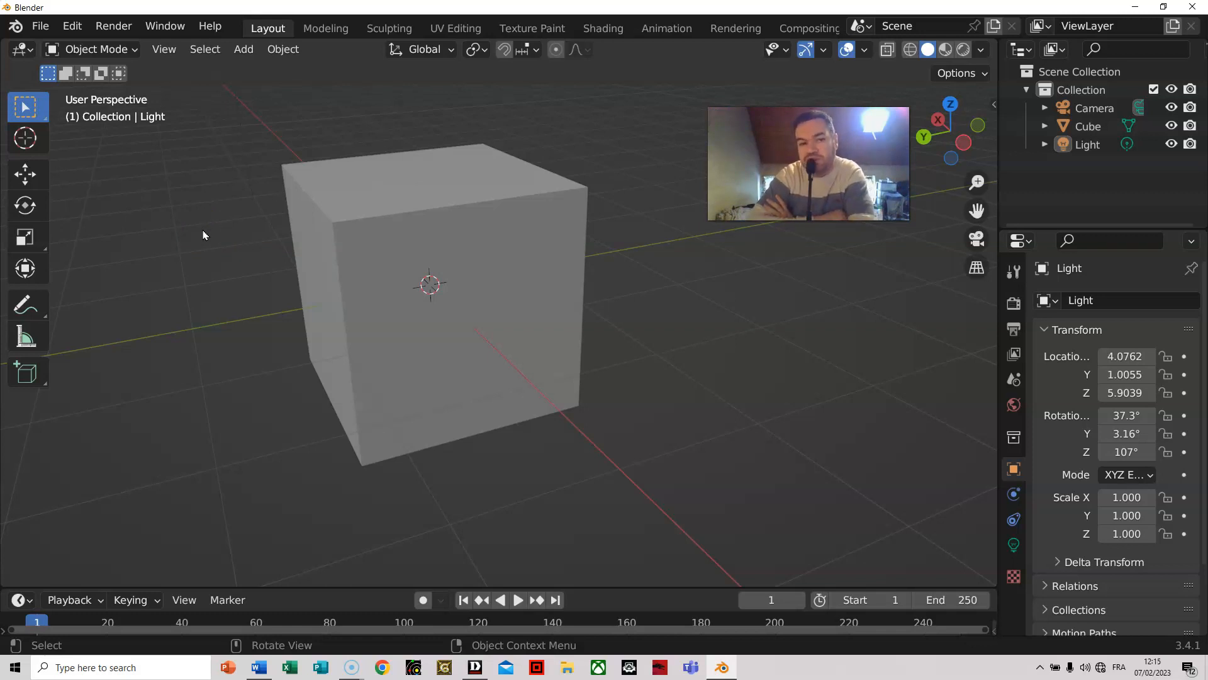
Recap orbiting, panning and zooming, ending with the whole cube in view from a corner angle
{"action": "middle_click_drag", "start_coordinate": [242, 212], "coordinate": [280, 241]}
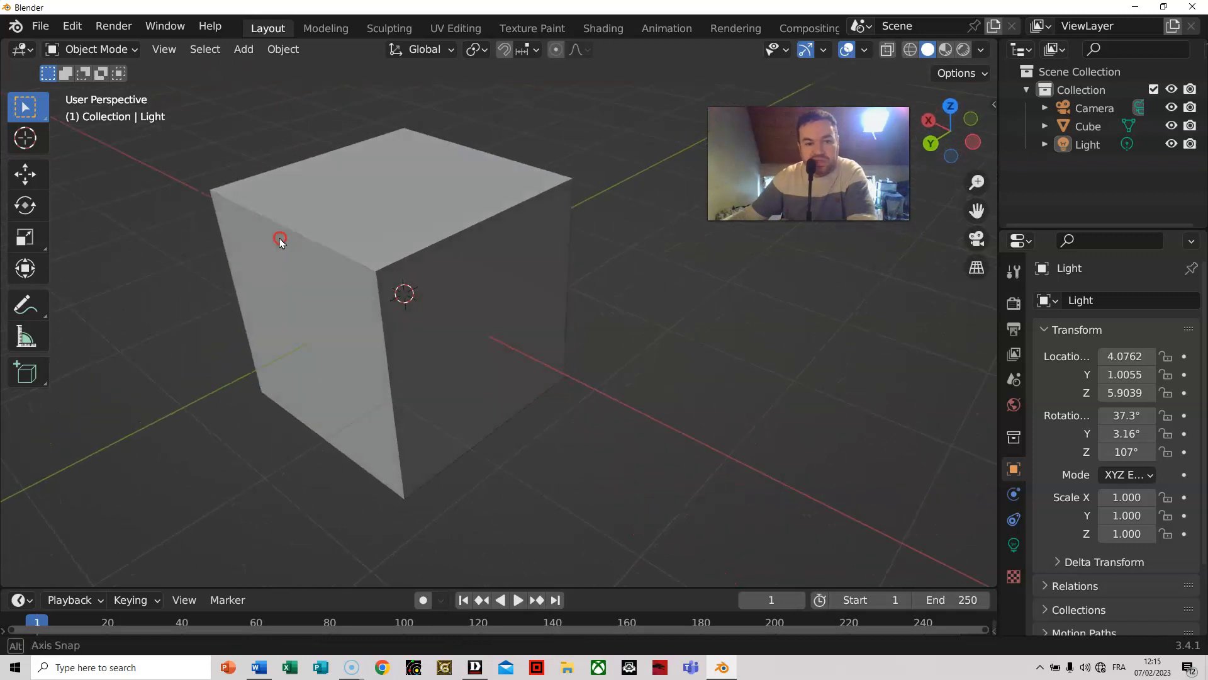
{"action": "left_click_drag", "start_coordinate": [977, 212], "coordinate": [20, 246]}
{"action": "scroll", "coordinate": [657, 258], "scroll_direction": "down", "scroll_amount": 2}
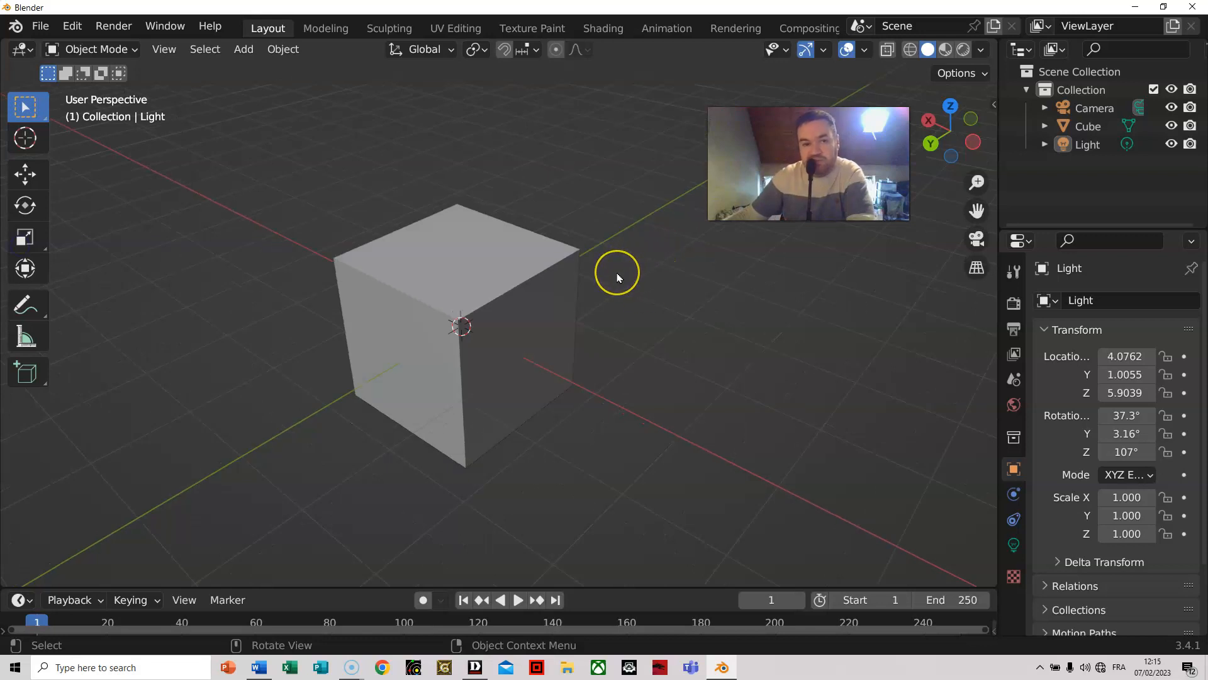
{"action": "mouse_move", "coordinate": [695, 327]}
{"action": "middle_mouse_down"}
{"action": "mouse_move", "coordinate": [718, 269]}
{"action": "mouse_move", "coordinate": [712, 300]}
{"action": "mouse_move", "coordinate": [682, 320]}
{"action": "mouse_move", "coordinate": [699, 313]}
{"action": "mouse_move", "coordinate": [705, 324]}
{"action": "middle_mouse_up"}
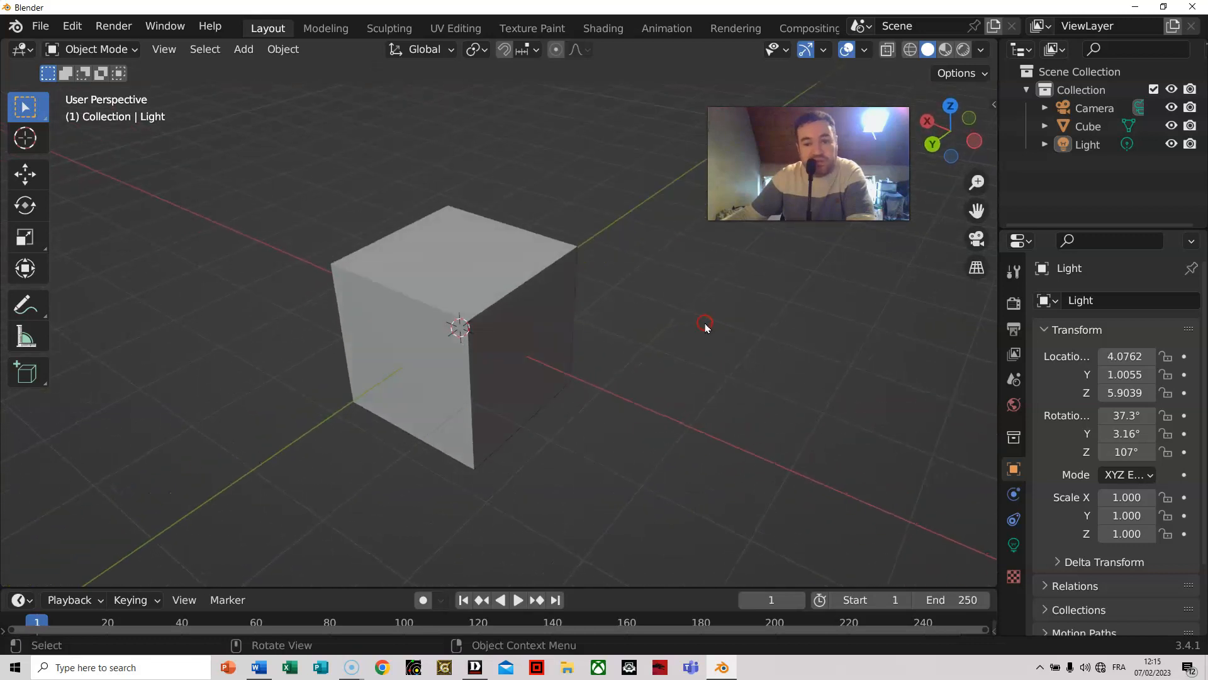
{"action": "left_click", "coordinate": [599, 323]}
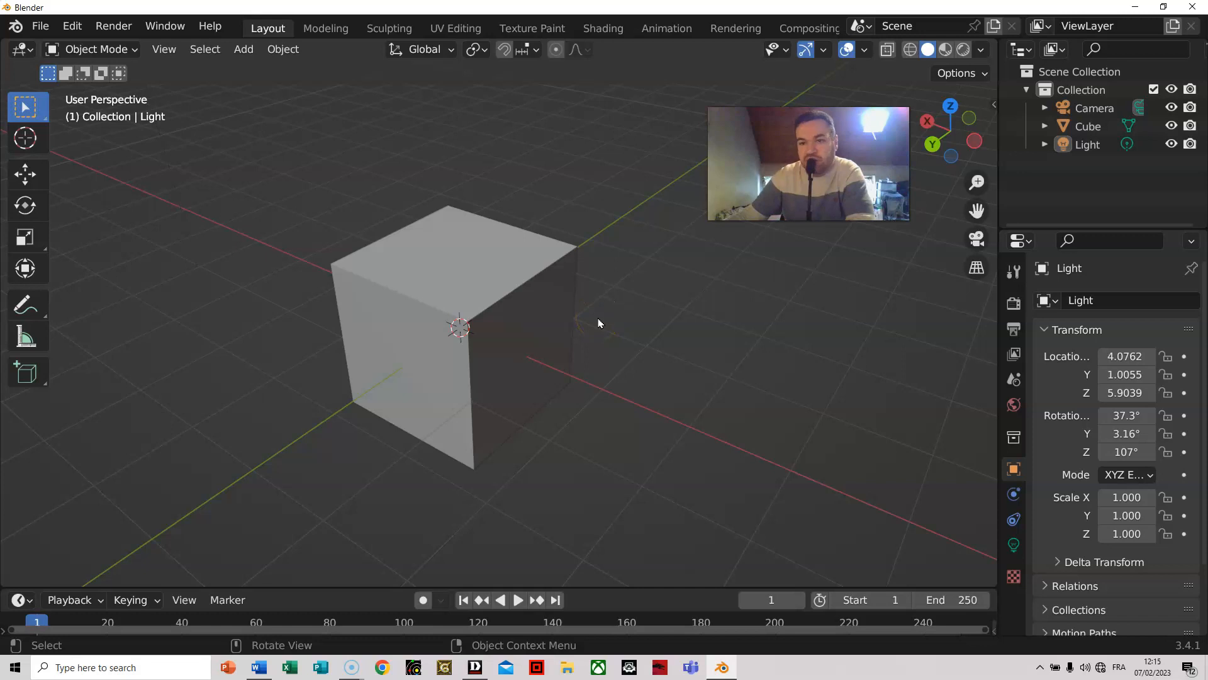
{"action": "left_click", "coordinate": [599, 326]}
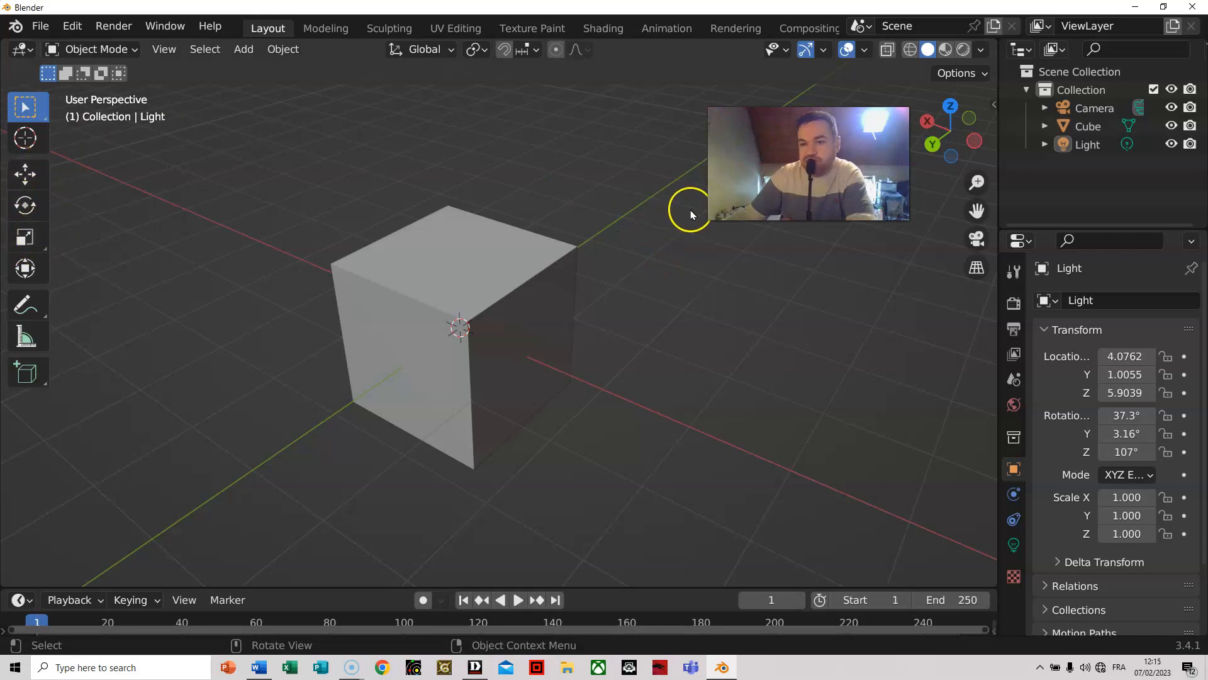
{"action": "scroll", "coordinate": [364, 138], "scroll_direction": "down", "scroll_amount": 1}
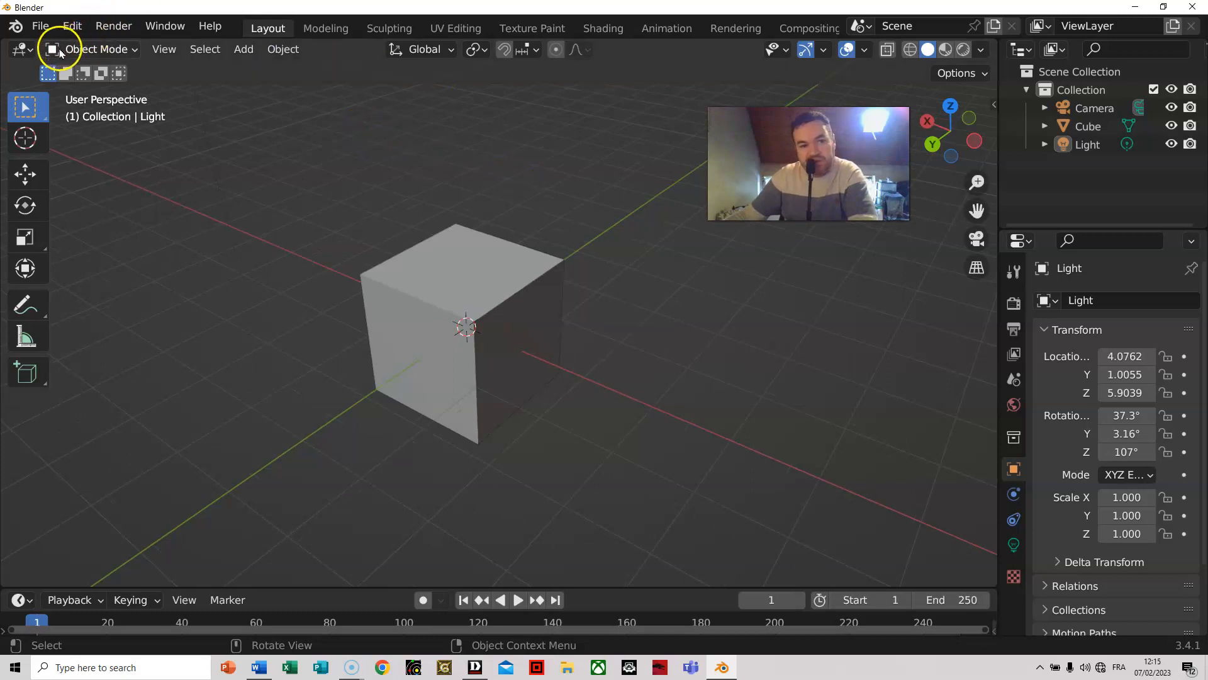
Compare the interaction modes available with nothing selected and with the cube selected, and deselect the cube
{"action": "left_click", "coordinate": [131, 50]}
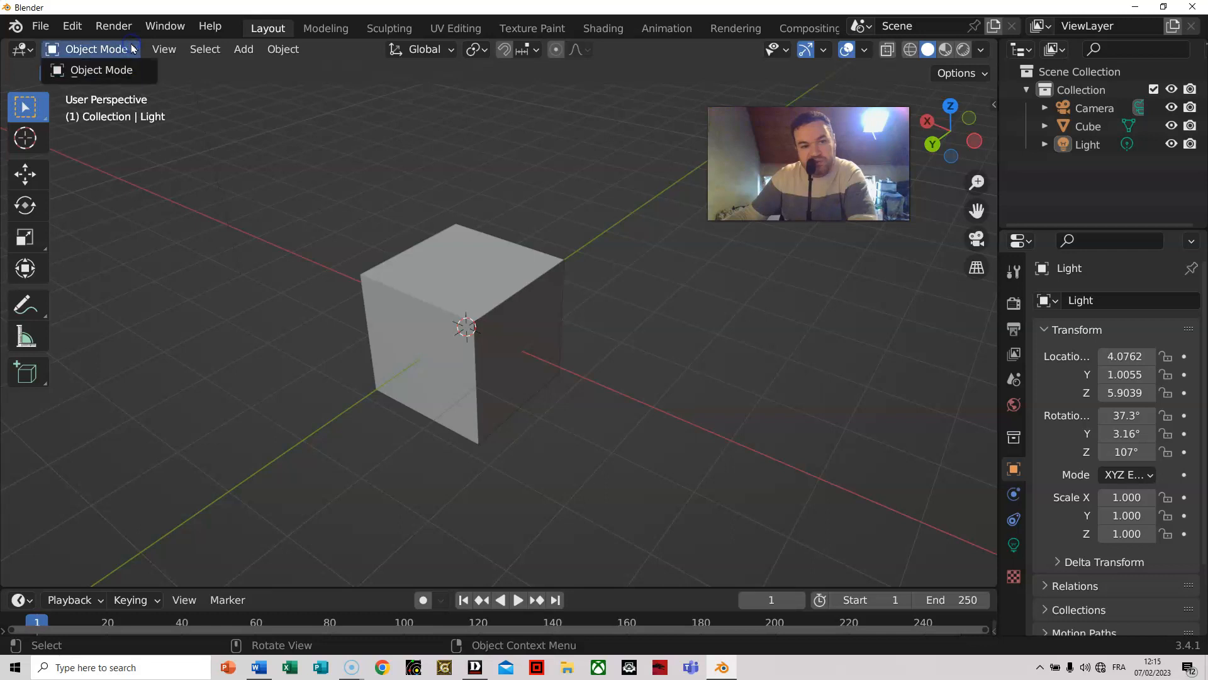
{"action": "left_click", "coordinate": [428, 288]}
{"action": "left_click", "coordinate": [132, 51]}
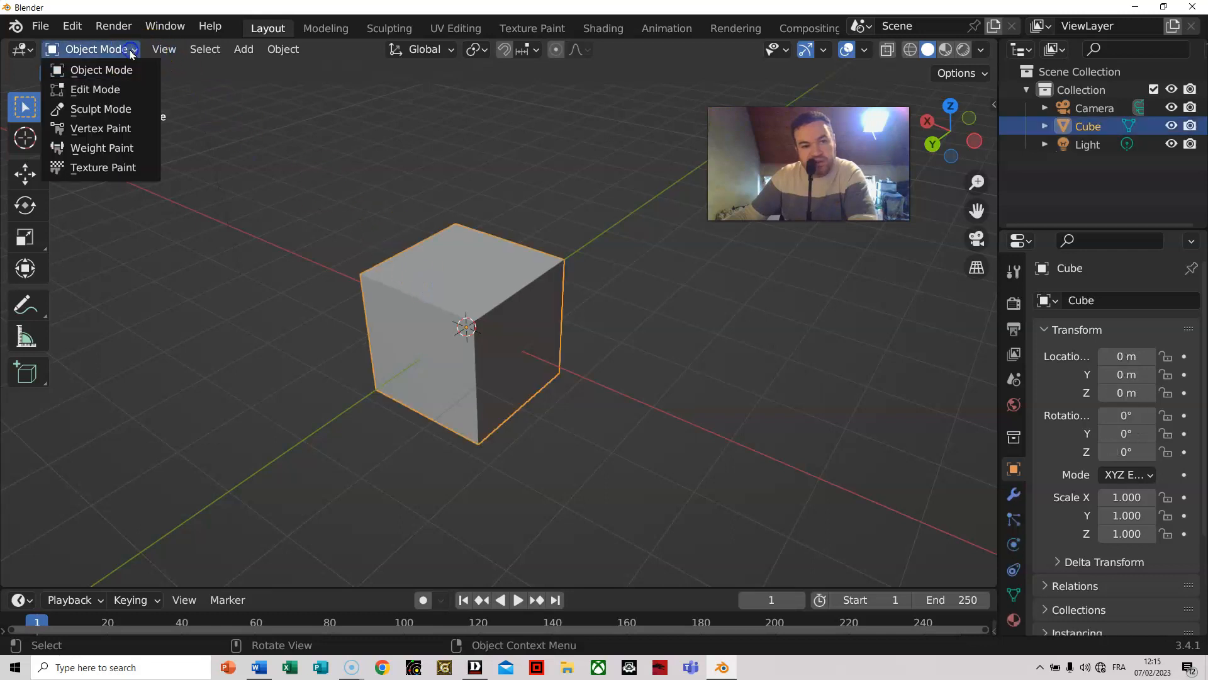
{"action": "left_click", "coordinate": [443, 120]}
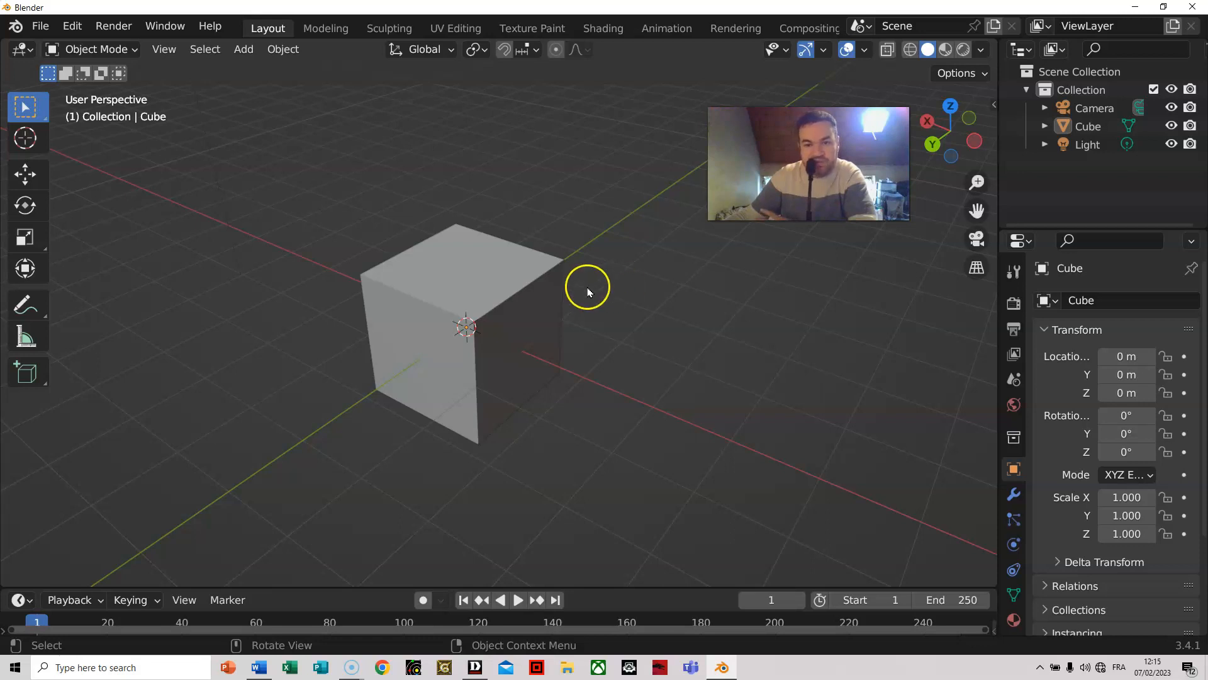
Zoom out until the camera and light are in view and zoom back in on the cube
{"action": "mouse_move", "coordinate": [554, 295]}
{"action": "middle_mouse_down"}
{"action": "mouse_move", "coordinate": [615, 243]}
{"action": "mouse_move", "coordinate": [554, 292]}
{"action": "middle_mouse_up"}
{"action": "mouse_move", "coordinate": [977, 211]}
{"action": "left_mouse_down"}
{"action": "mouse_move", "coordinate": [992, 174]}
{"action": "mouse_move", "coordinate": [327, 372]}
{"action": "mouse_move", "coordinate": [66, 554]}
{"action": "mouse_move", "coordinate": [916, 205]}
{"action": "mouse_move", "coordinate": [978, 211]}
{"action": "left_mouse_up"}
{"action": "scroll", "coordinate": [612, 234], "scroll_direction": "down", "scroll_amount": 8}
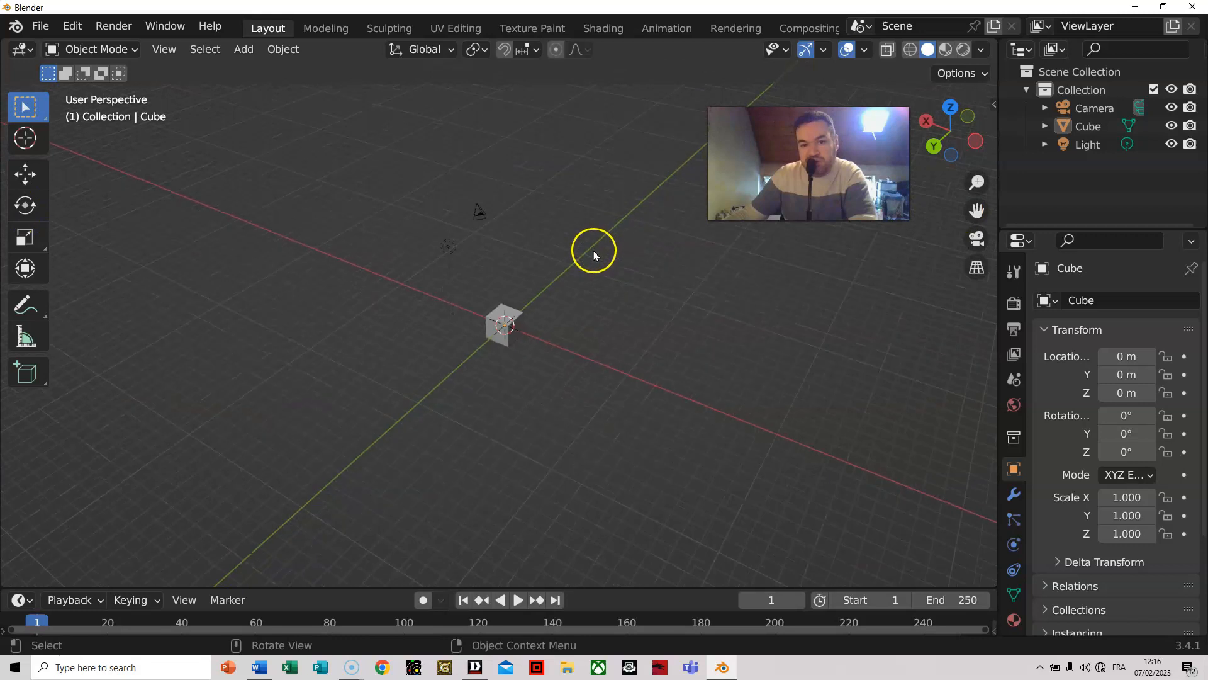
{"action": "scroll", "coordinate": [594, 255], "scroll_direction": "up", "scroll_amount": 12}
{"action": "scroll", "coordinate": [594, 255], "scroll_direction": "down", "scroll_amount": 5}
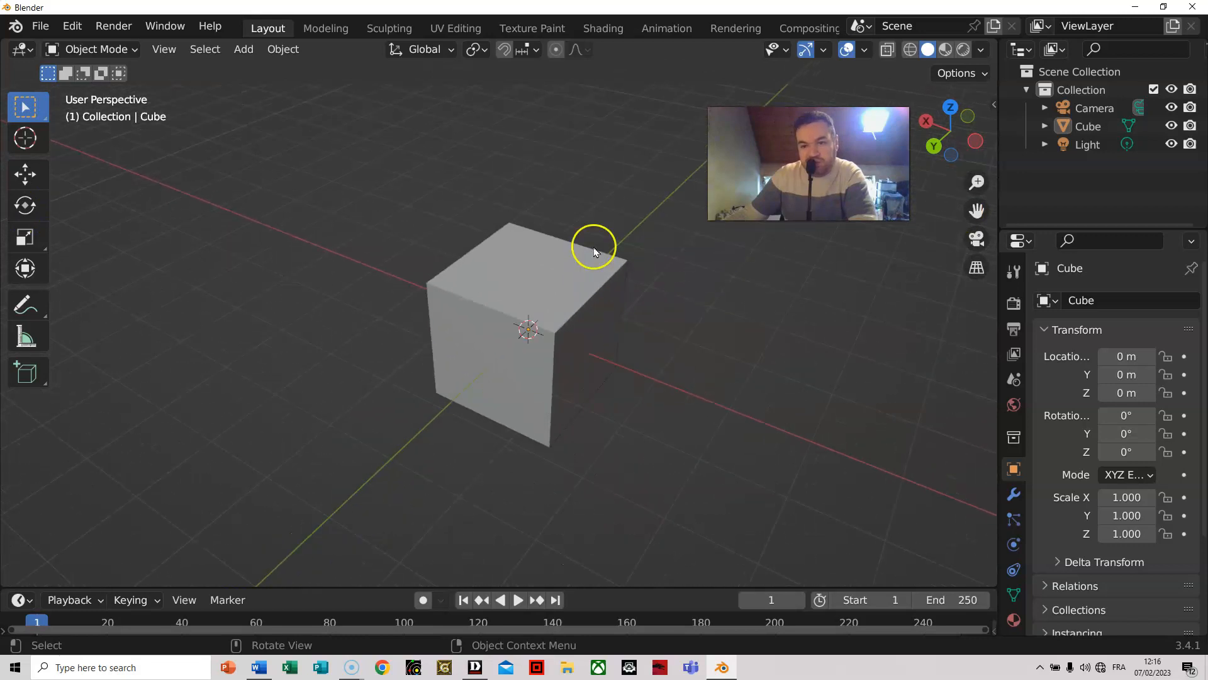
Select the cube and look through the viewport's view and selection commands
{"action": "left_click", "coordinate": [543, 265]}
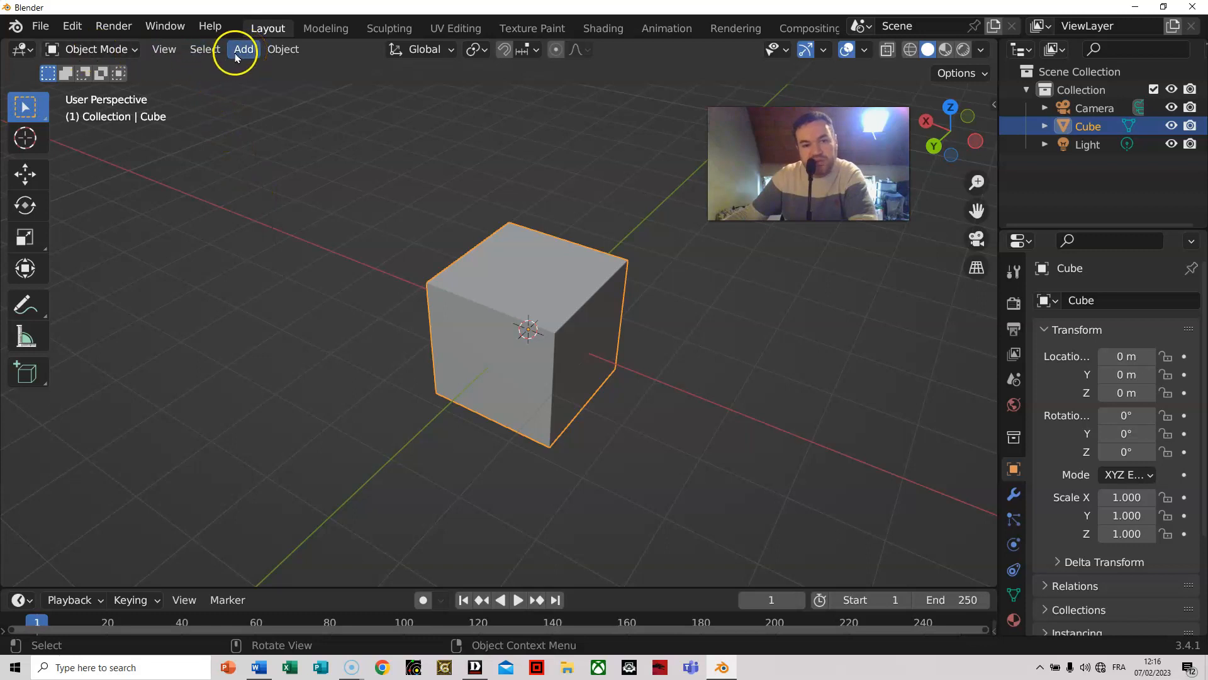
{"action": "left_click", "coordinate": [167, 50]}
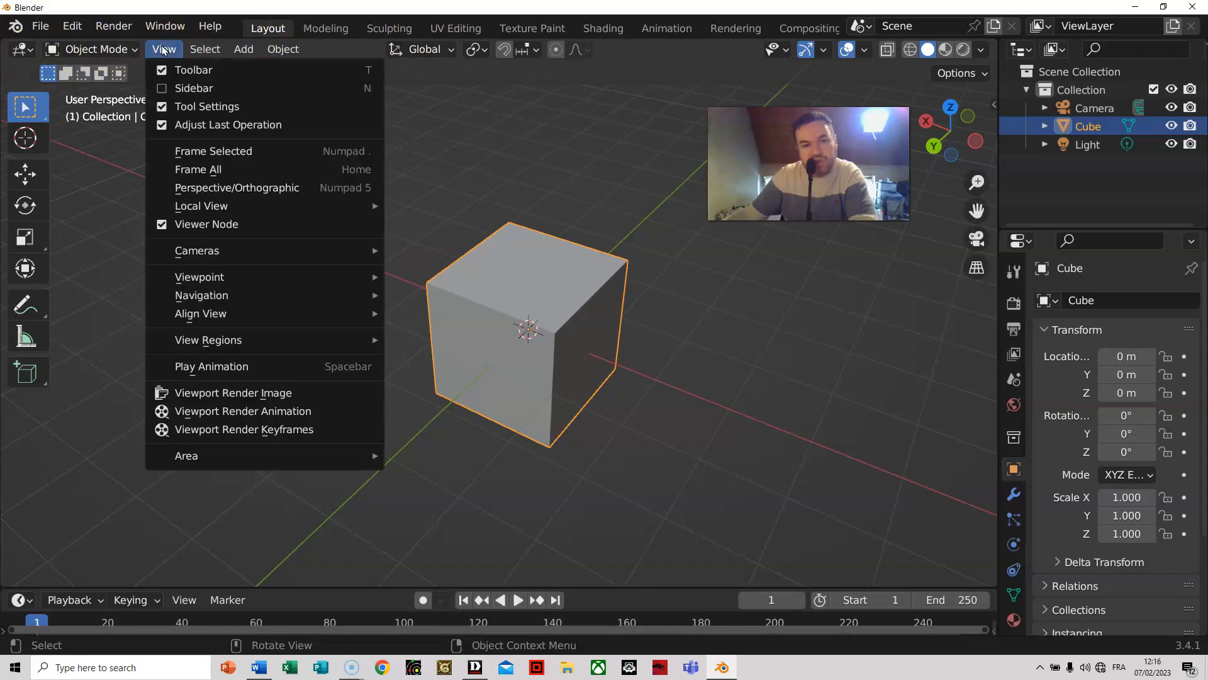
{"action": "left_click", "coordinate": [198, 51]}
Add a second cube mesh and move it about 5.5 m along the X axis, away from the original cube
{"action": "left_click", "coordinate": [246, 50]}
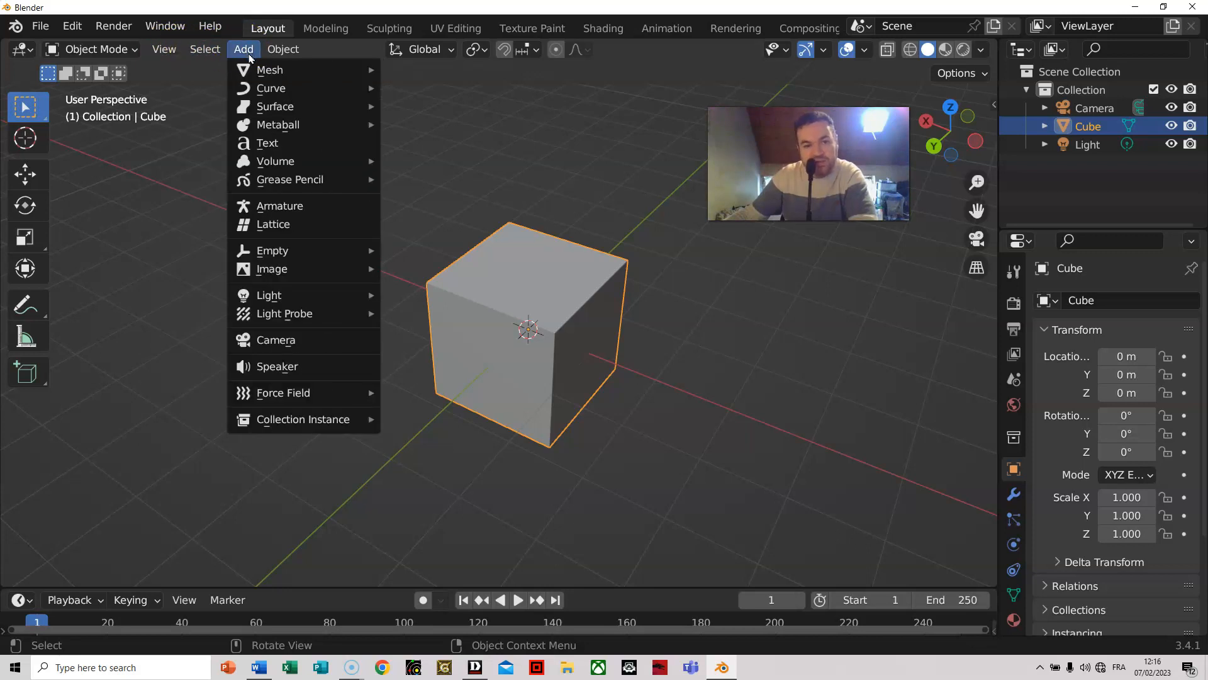
{"action": "left_click", "coordinate": [260, 69]}
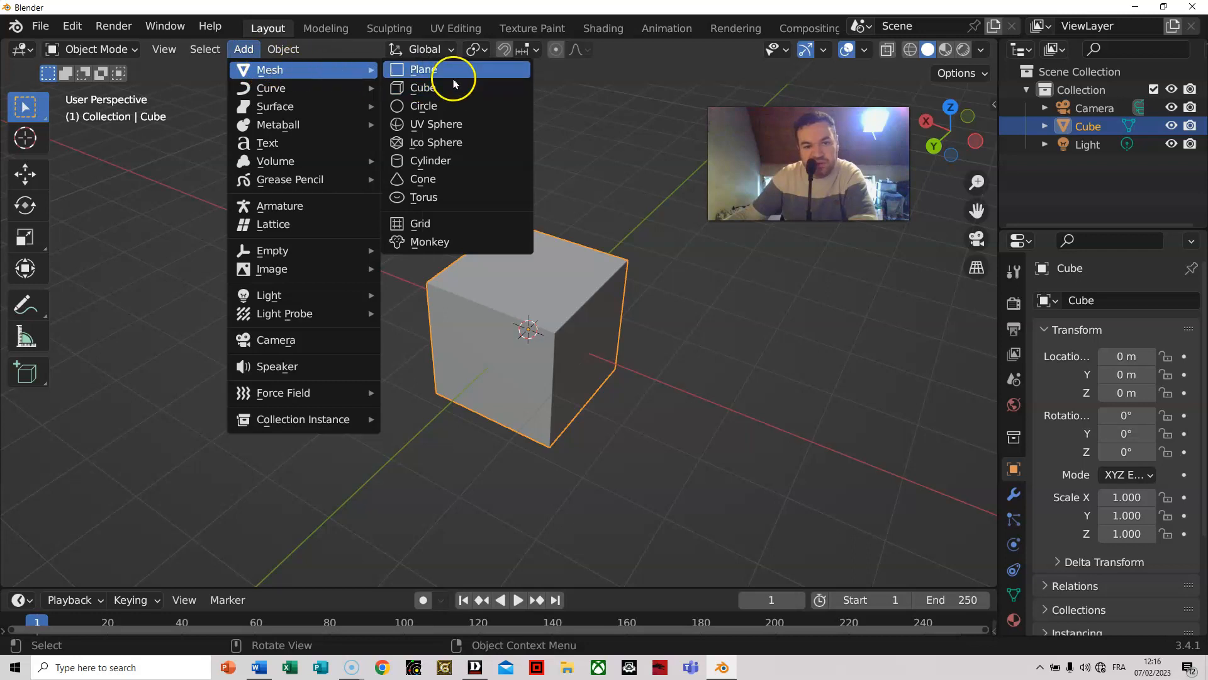
{"action": "left_click", "coordinate": [421, 90]}
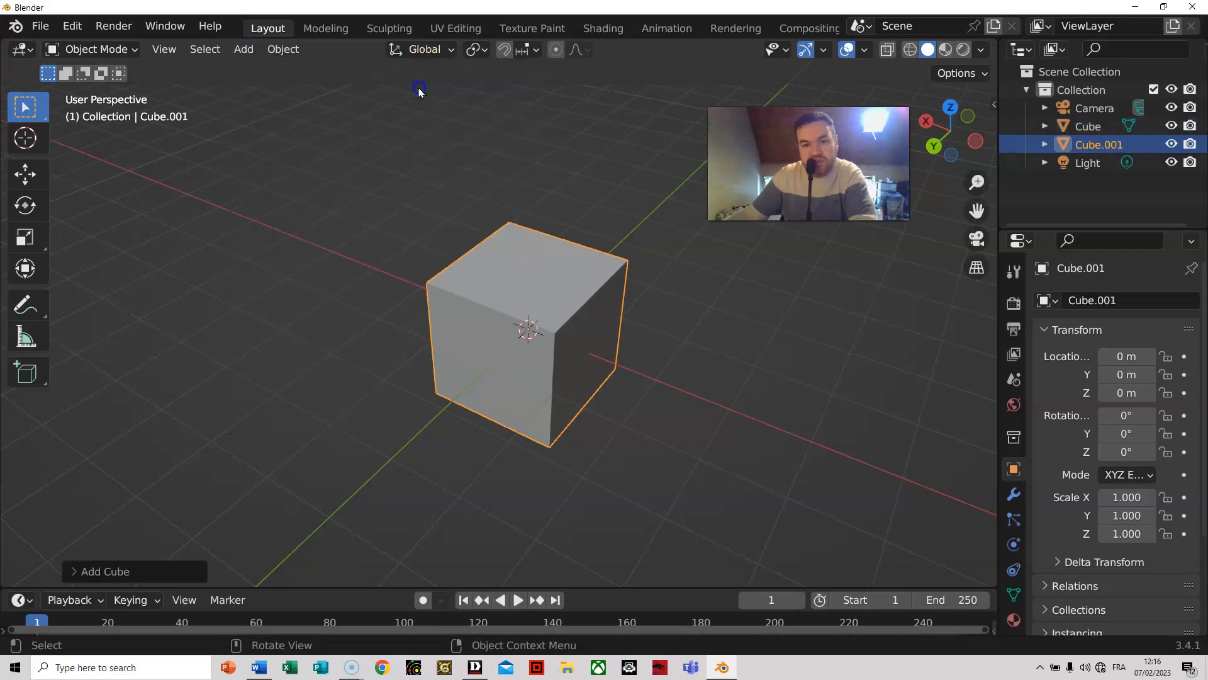
{"action": "left_click", "coordinate": [31, 175]}
{"action": "left_click_drag", "start_coordinate": [467, 306], "coordinate": [211, 200]}
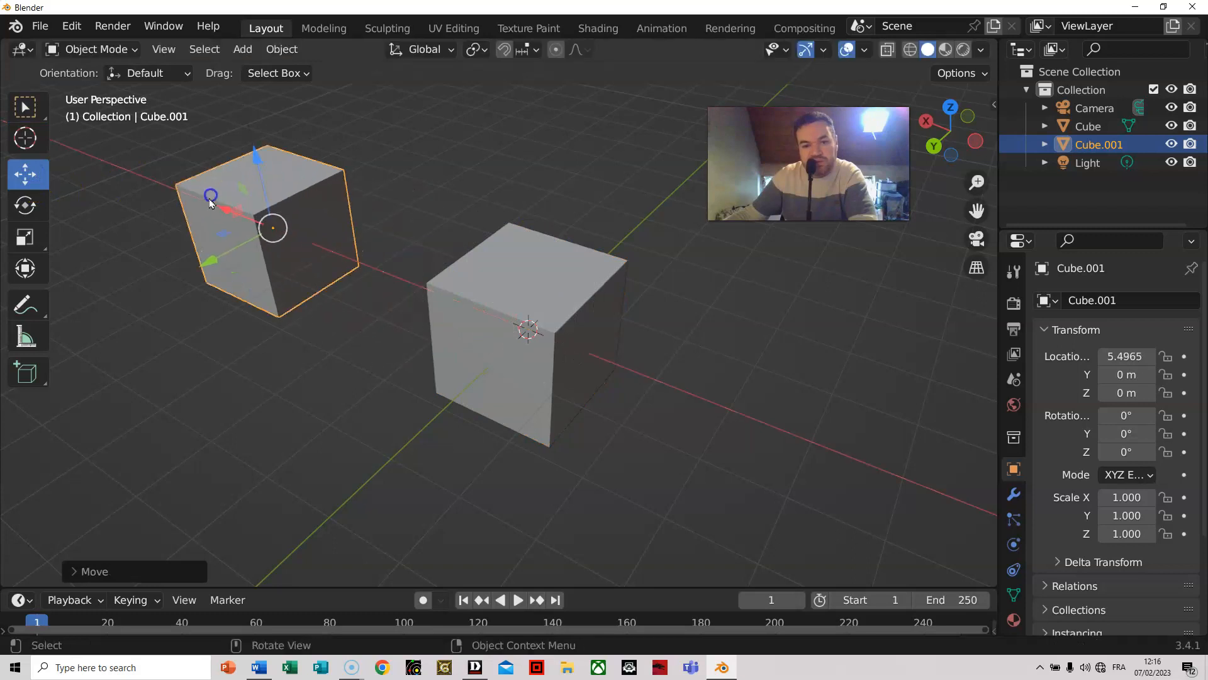
Move the second cube about 0.6 m along the Y axis and deselect it
{"action": "left_click_drag", "start_coordinate": [210, 265], "coordinate": [202, 316]}
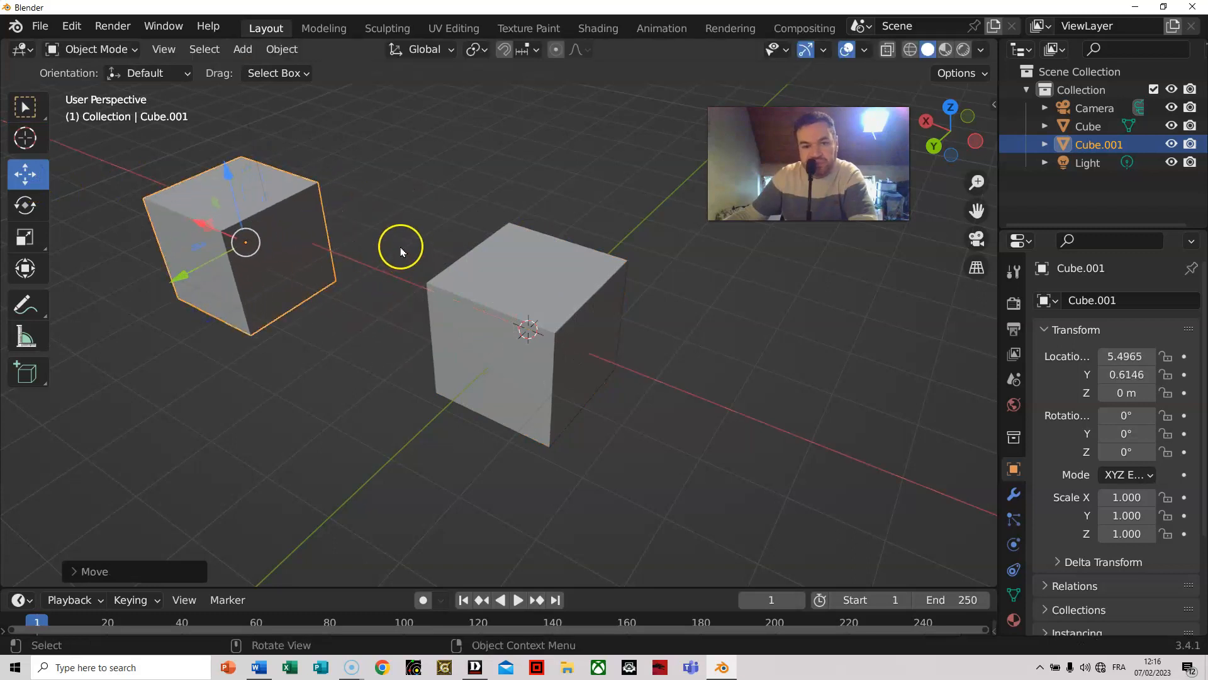
{"action": "left_click", "coordinate": [380, 242]}
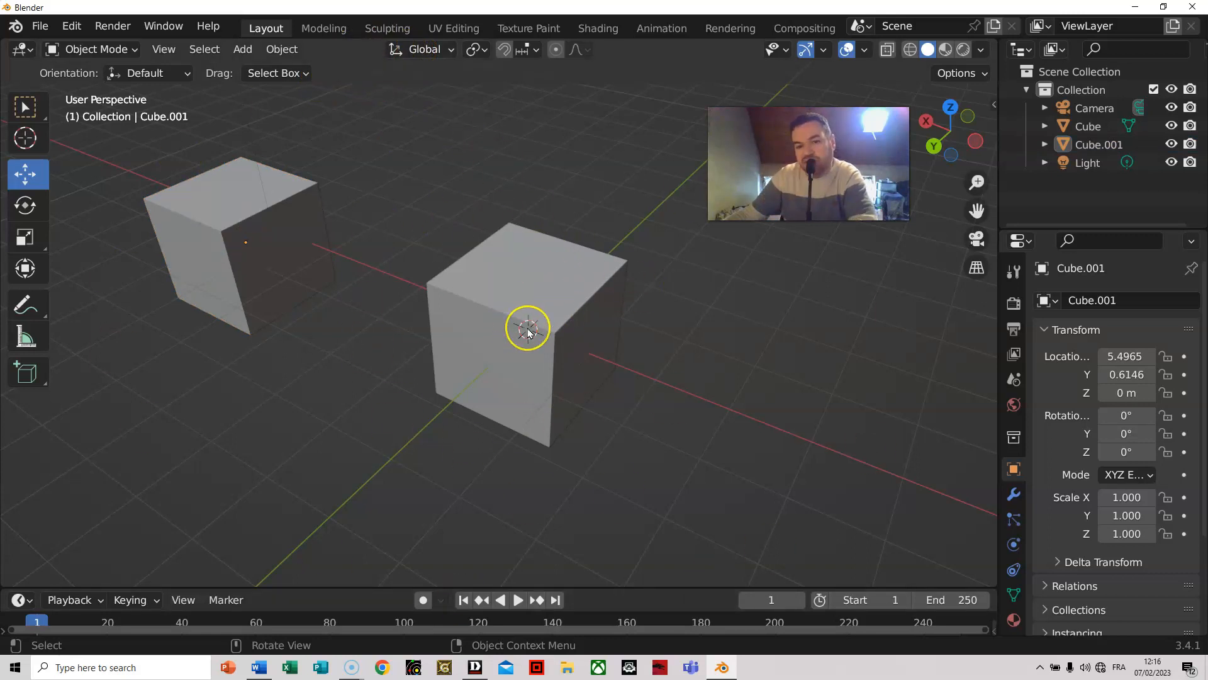
Add a UV sphere mesh and raise it along the Z axis to about 2.5 m above the original cube
{"action": "left_click", "coordinate": [243, 49]}
{"action": "mouse_move", "coordinate": [369, 68]}
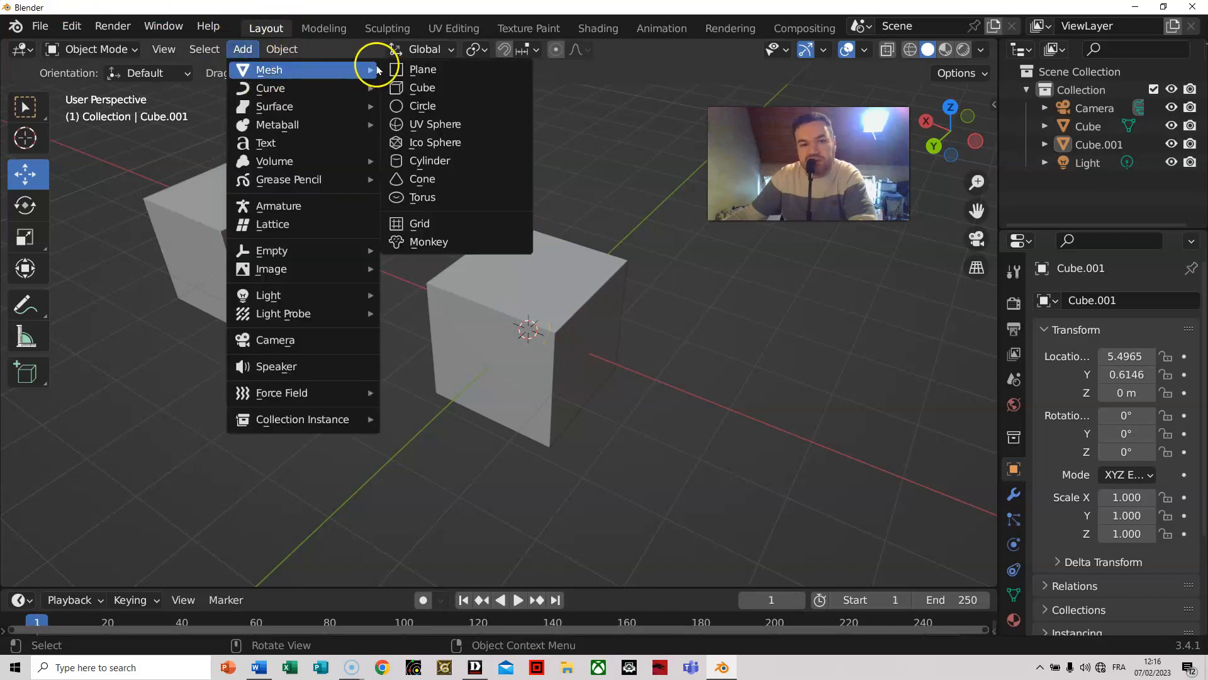
{"action": "left_click", "coordinate": [453, 124]}
{"action": "left_click_drag", "start_coordinate": [528, 270], "coordinate": [532, 97]}
{"action": "middle_click_drag", "start_coordinate": [674, 349], "coordinate": [810, 302]}
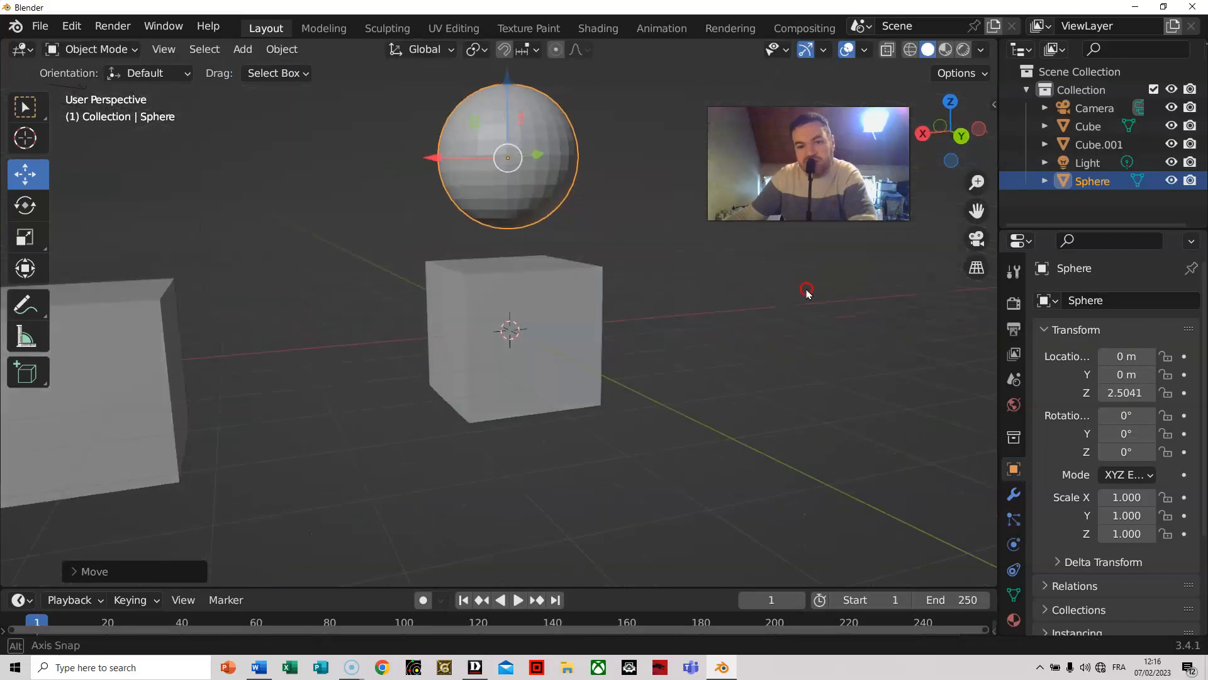
Lower the sphere along the Z axis until it sits inside the original cube, and deselect it
{"action": "left_click_drag", "start_coordinate": [508, 73], "coordinate": [528, 255]}
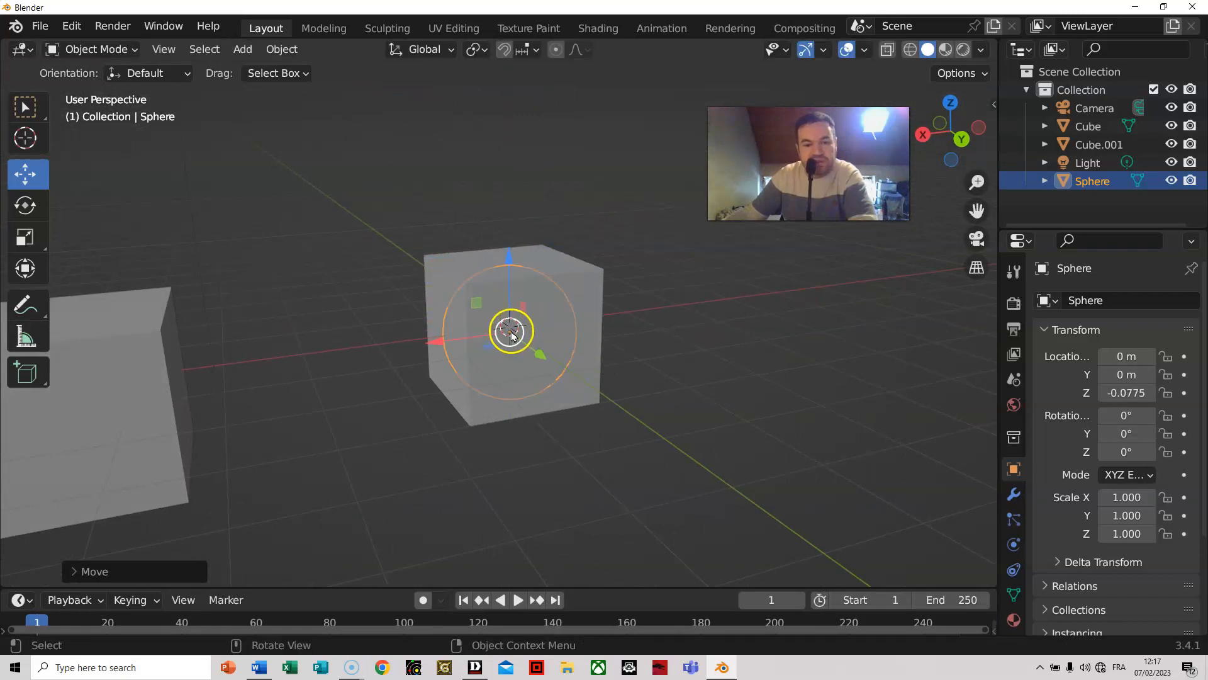
{"action": "middle_click_drag", "start_coordinate": [898, 377], "coordinate": [720, 404]}
{"action": "scroll", "coordinate": [694, 363], "scroll_direction": "down", "scroll_amount": 2}
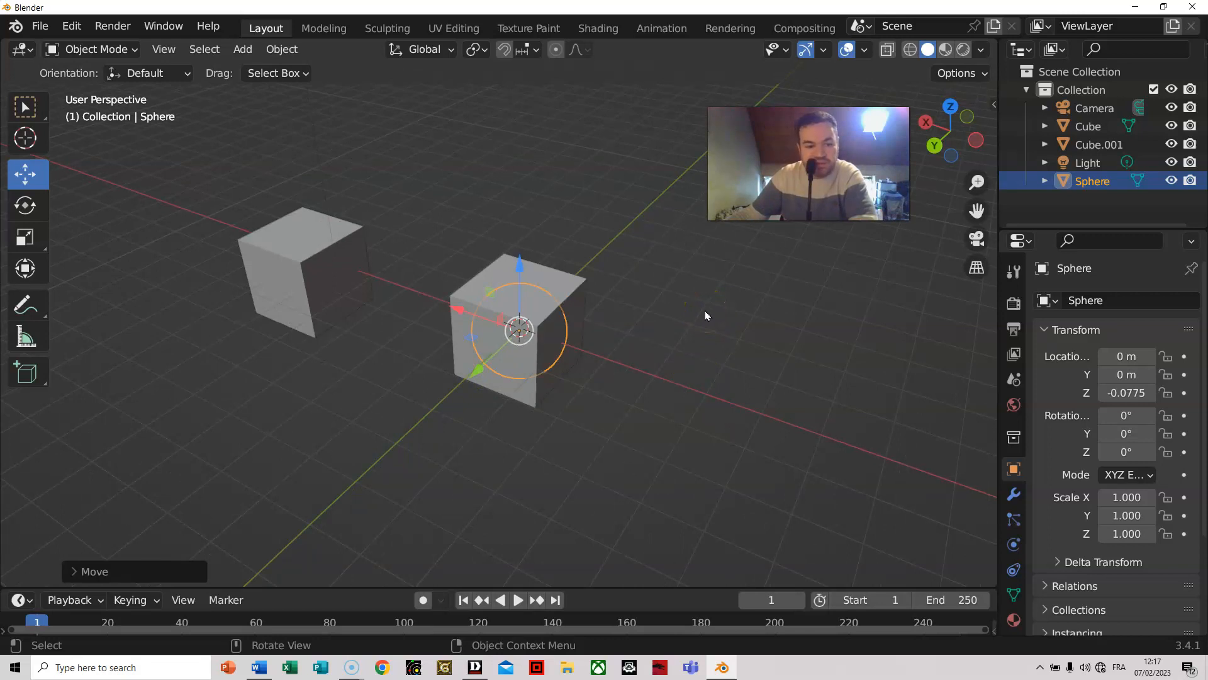
{"action": "left_click", "coordinate": [661, 347]}
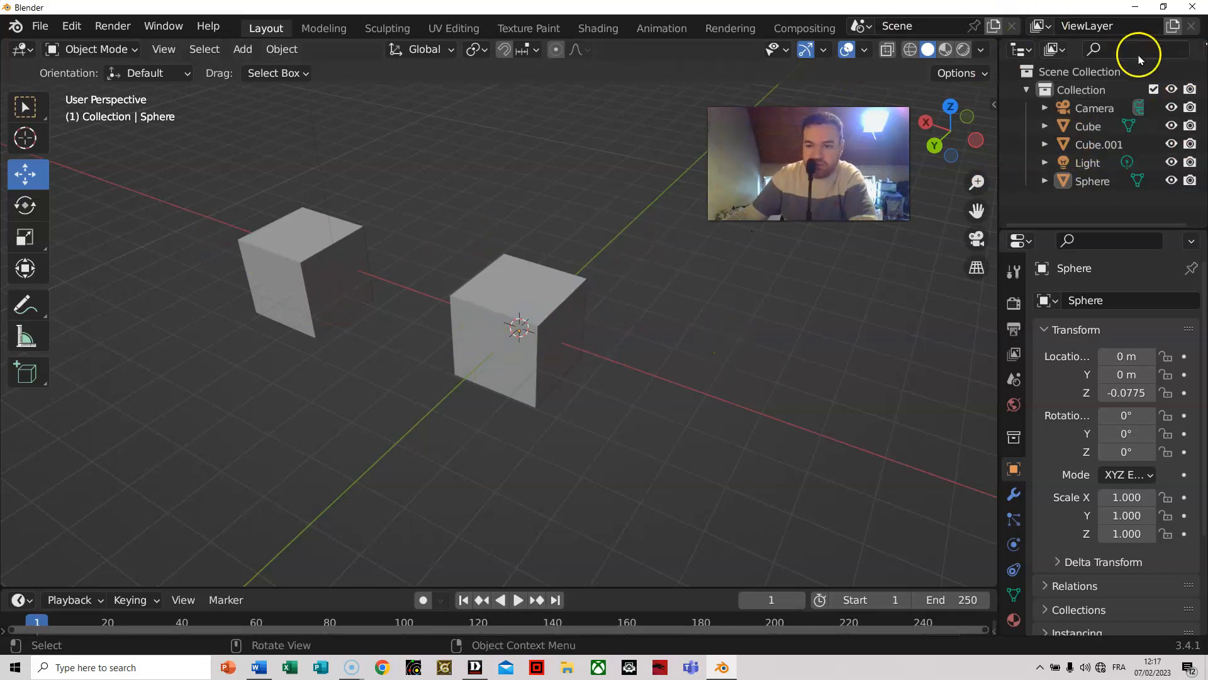
Select the sphere hidden in the cube, move it out to about X -7.1, Y 4.4, Z 3.5 m with the Move tool, and deselect it
{"action": "left_click", "coordinate": [1108, 188]}
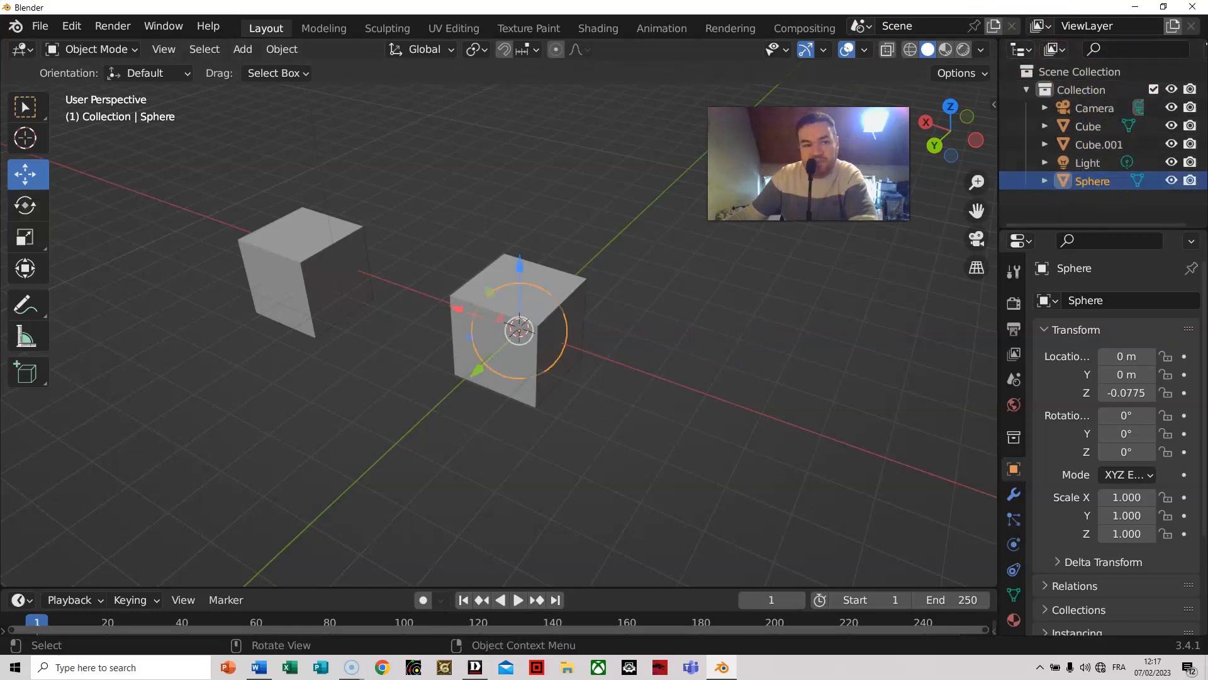
{"action": "left_click", "coordinate": [35, 114]}
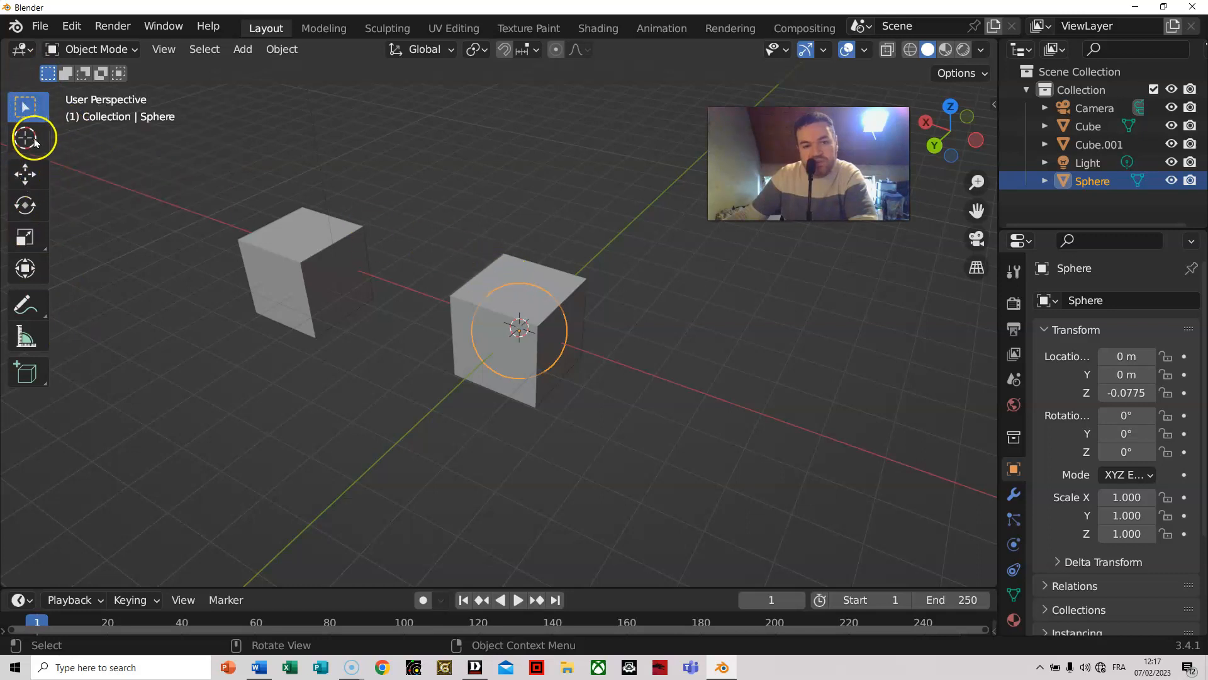
{"action": "left_click", "coordinate": [27, 106]}
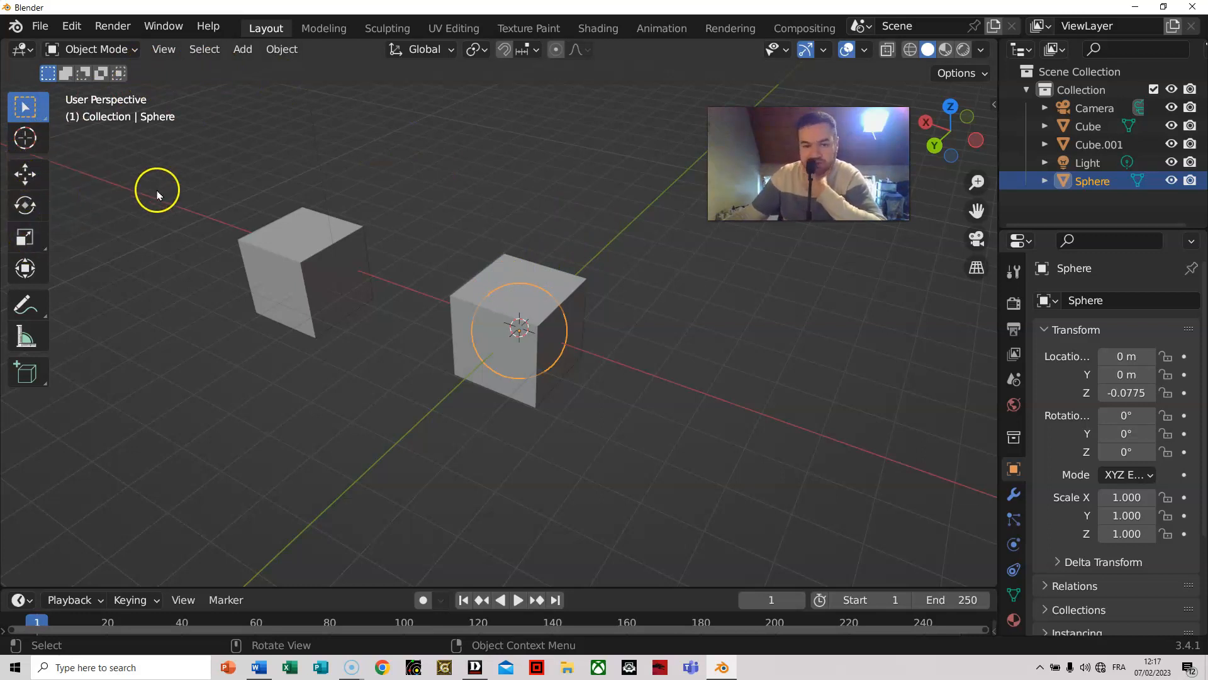
{"action": "left_click", "coordinate": [48, 173]}
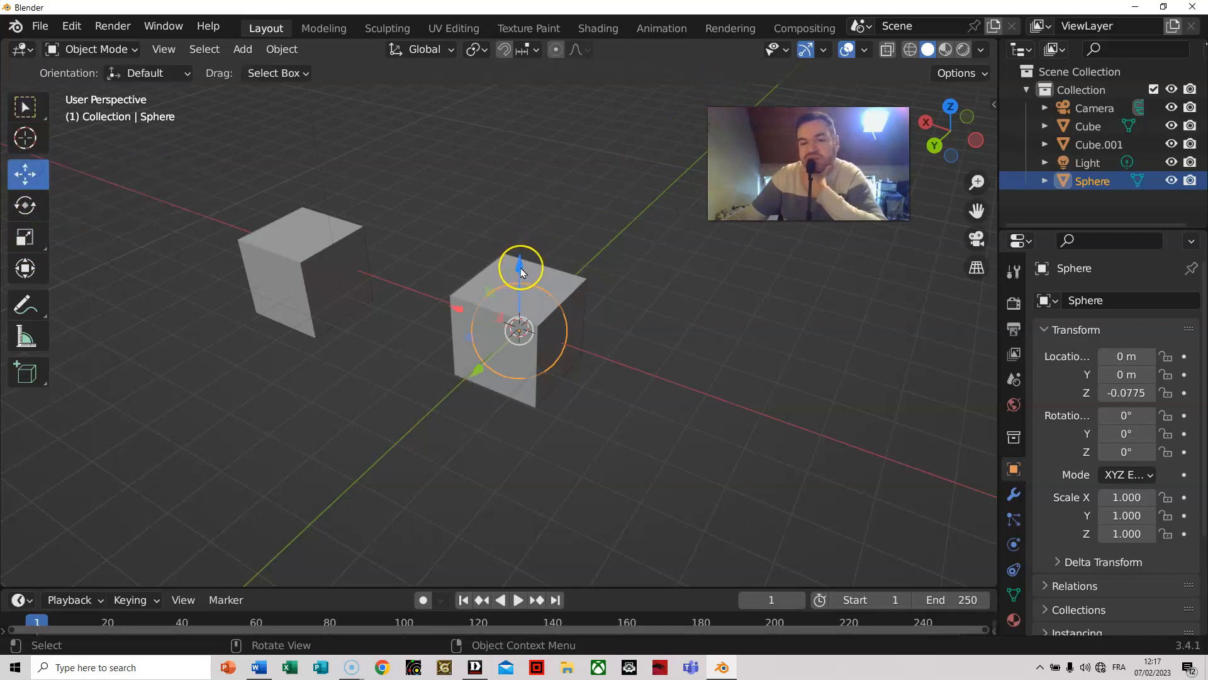
{"action": "left_click_drag", "start_coordinate": [521, 270], "coordinate": [636, 117]}
{"action": "scroll", "coordinate": [680, 318], "scroll_direction": "down", "scroll_amount": 4}
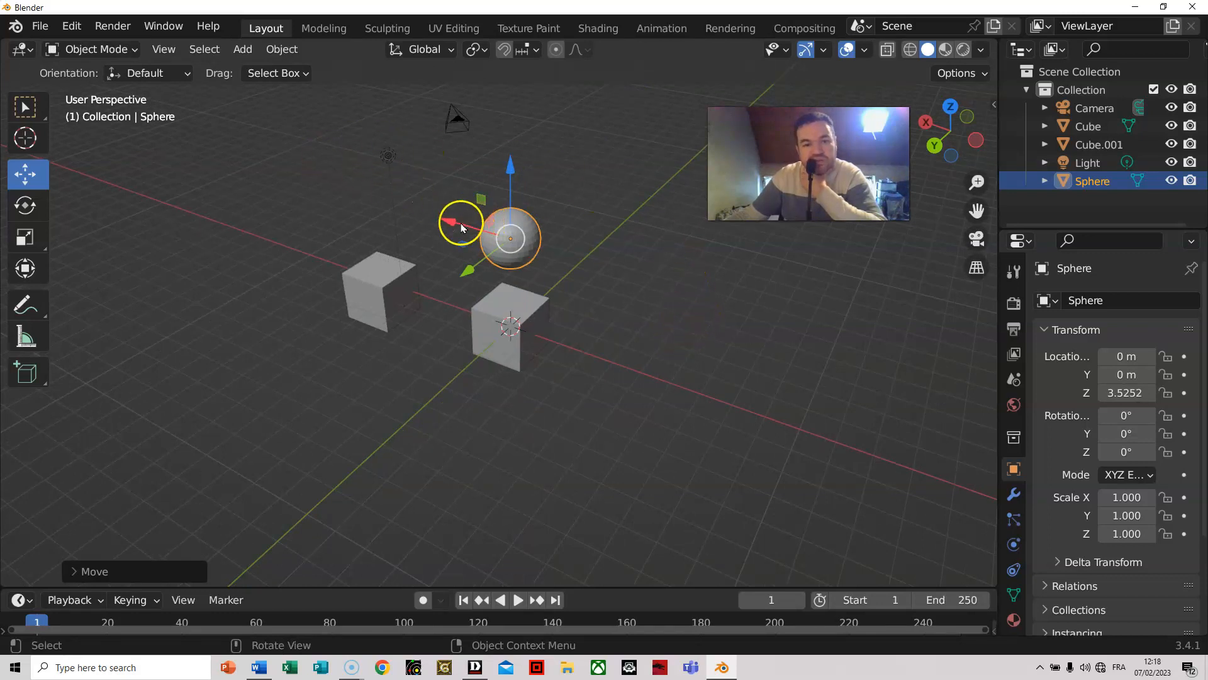
{"action": "left_click_drag", "start_coordinate": [451, 227], "coordinate": [661, 444]}
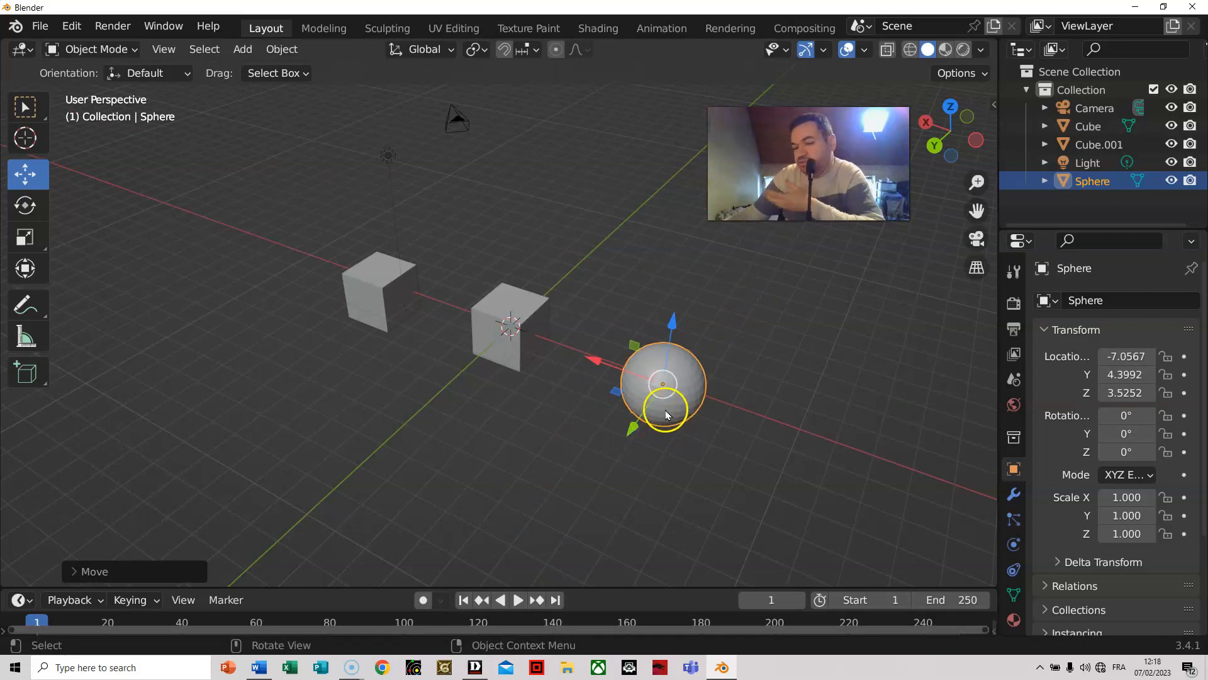
{"action": "left_click", "coordinate": [711, 441]}
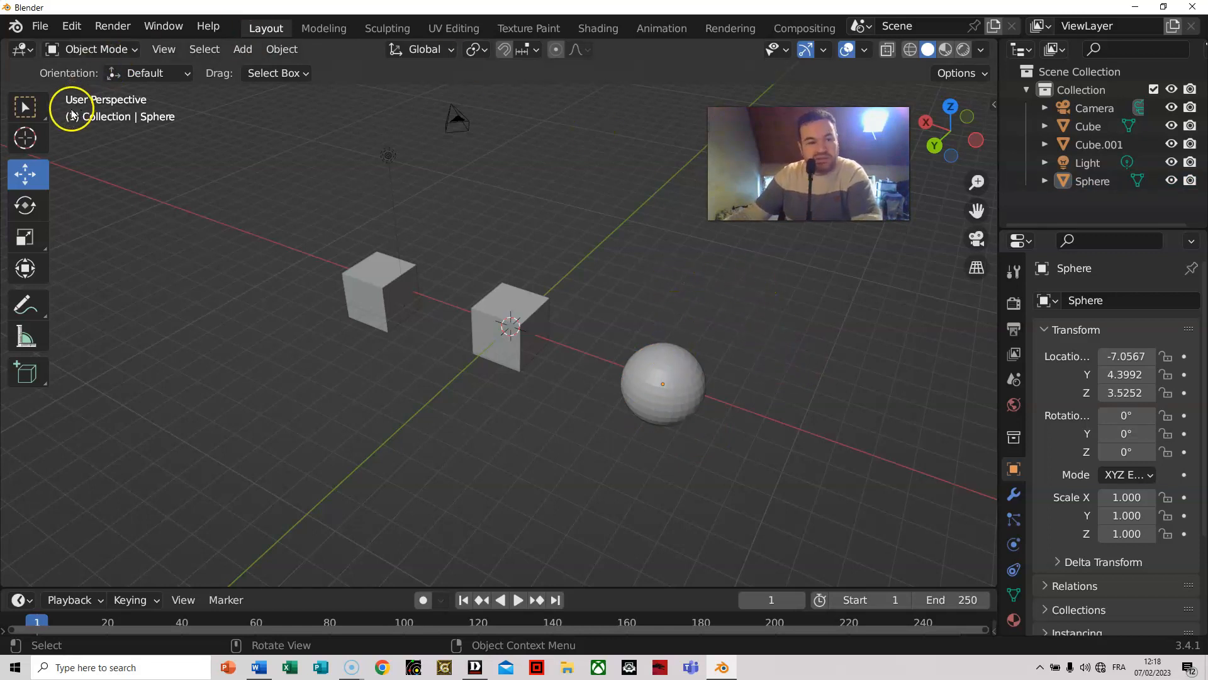
Grab the sphere, try the X and Z constraints, place it about -0.9 m along Y, and shift it freely away from the cubes
{"action": "left_click", "coordinate": [652, 355]}
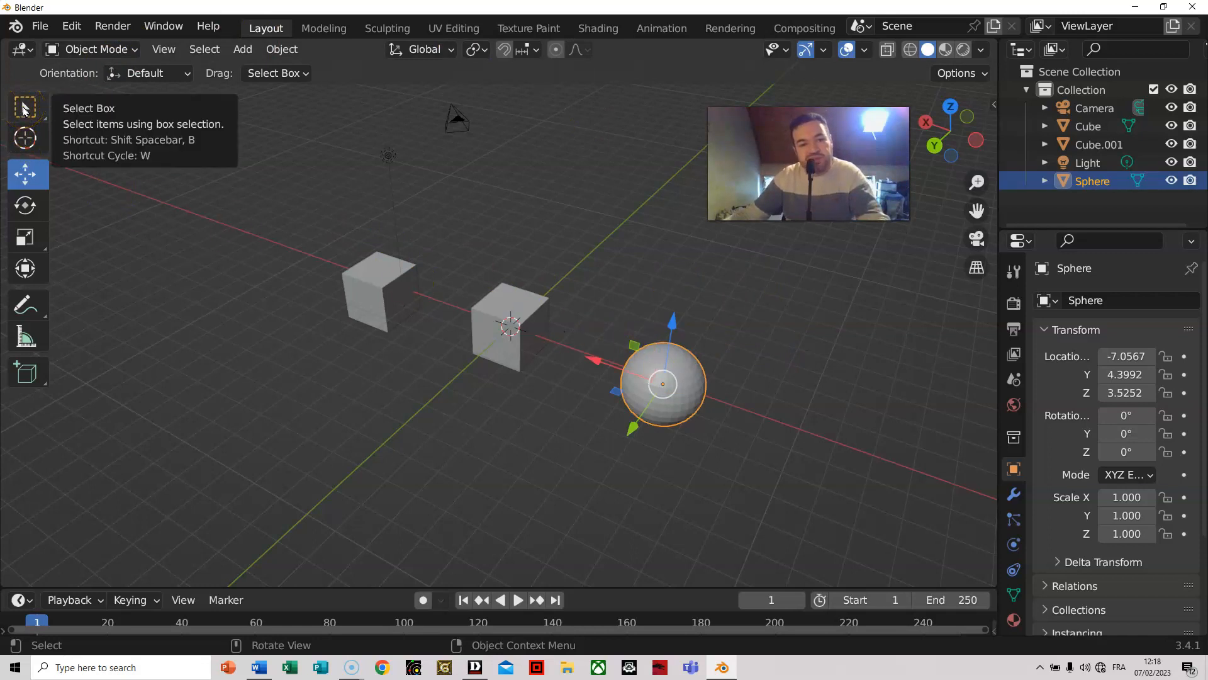
{"action": "left_click", "coordinate": [23, 110]}
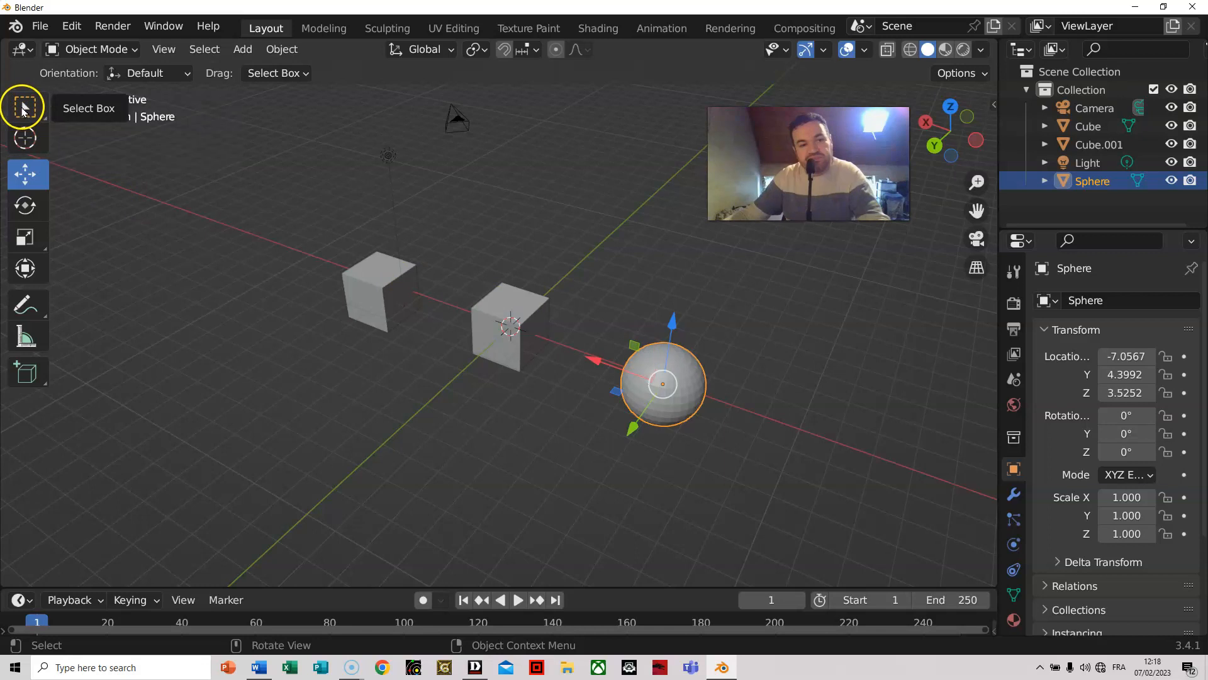
{"action": "left_click", "coordinate": [334, 217]}
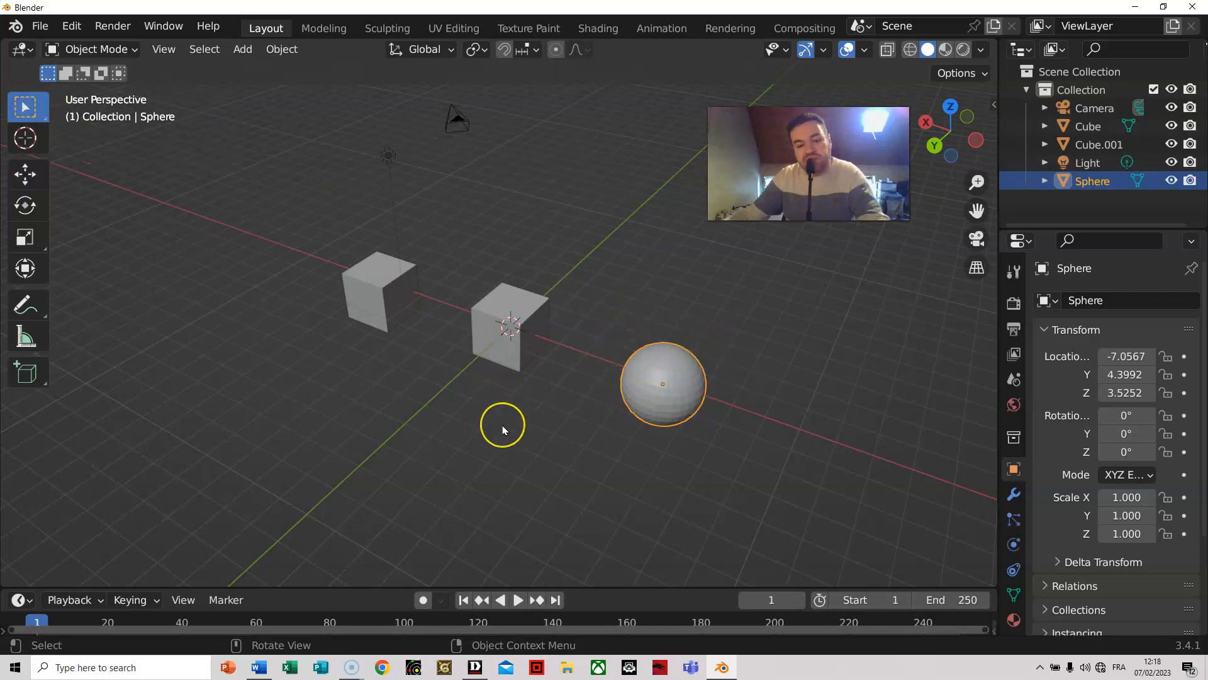
{"action": "key", "text": "g"}
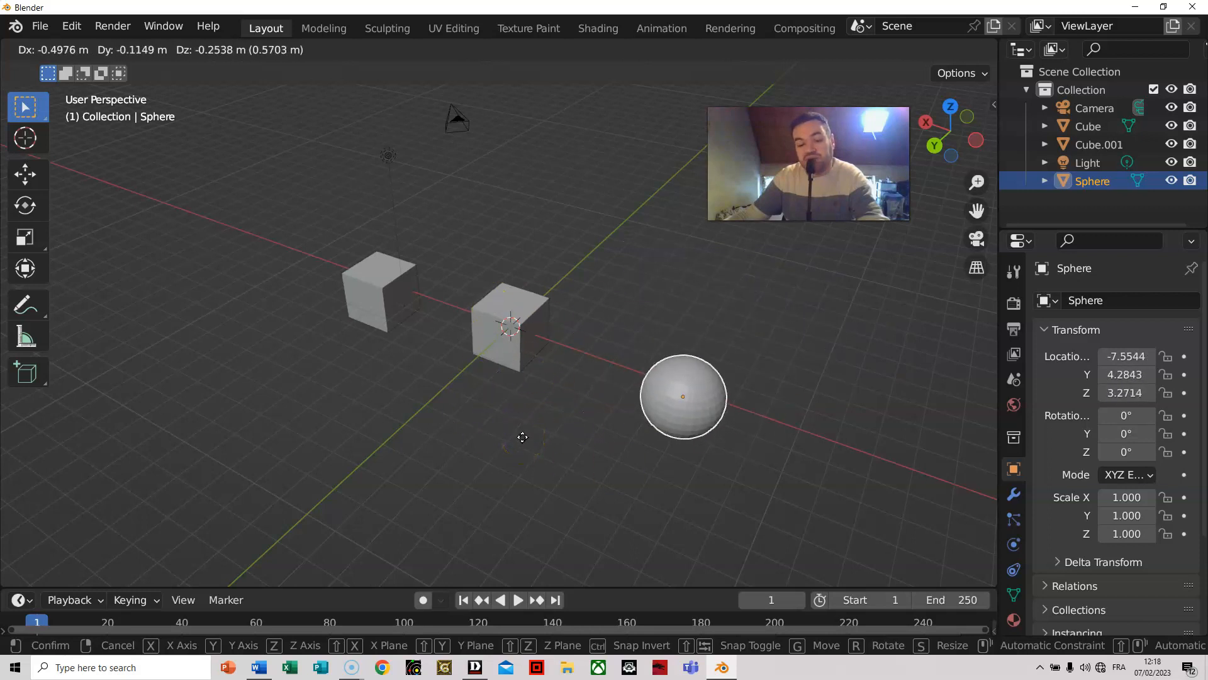
{"action": "key", "text": "x"}
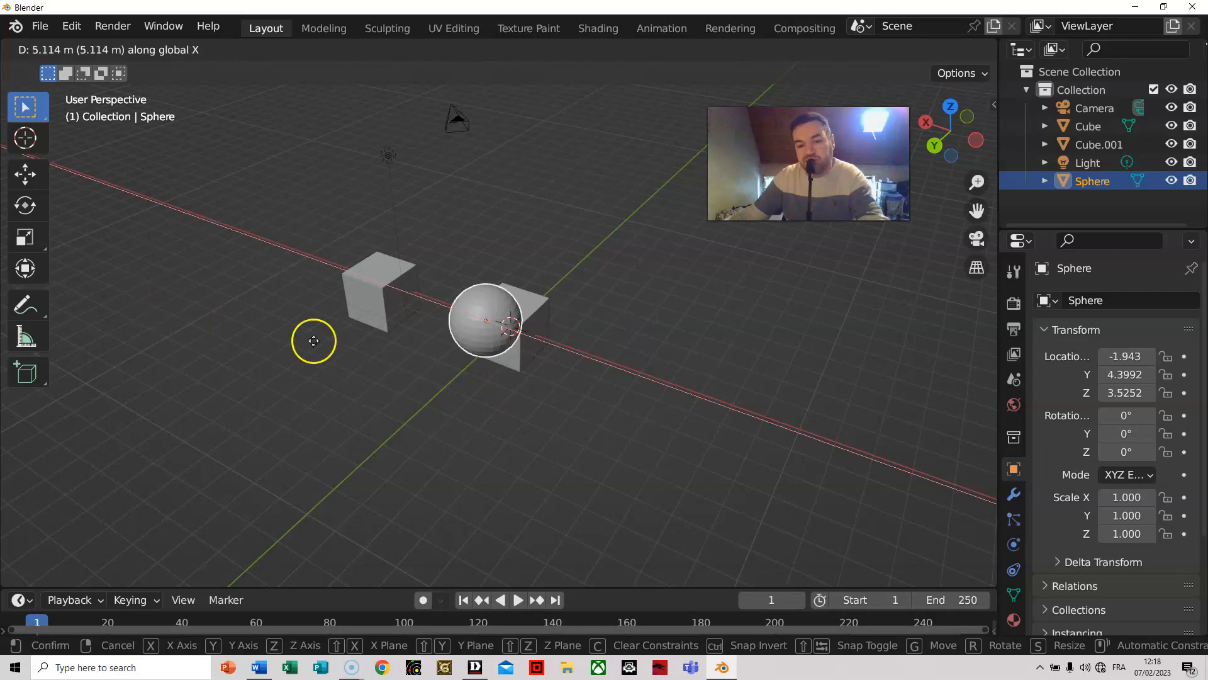
{"action": "key", "text": "z"}
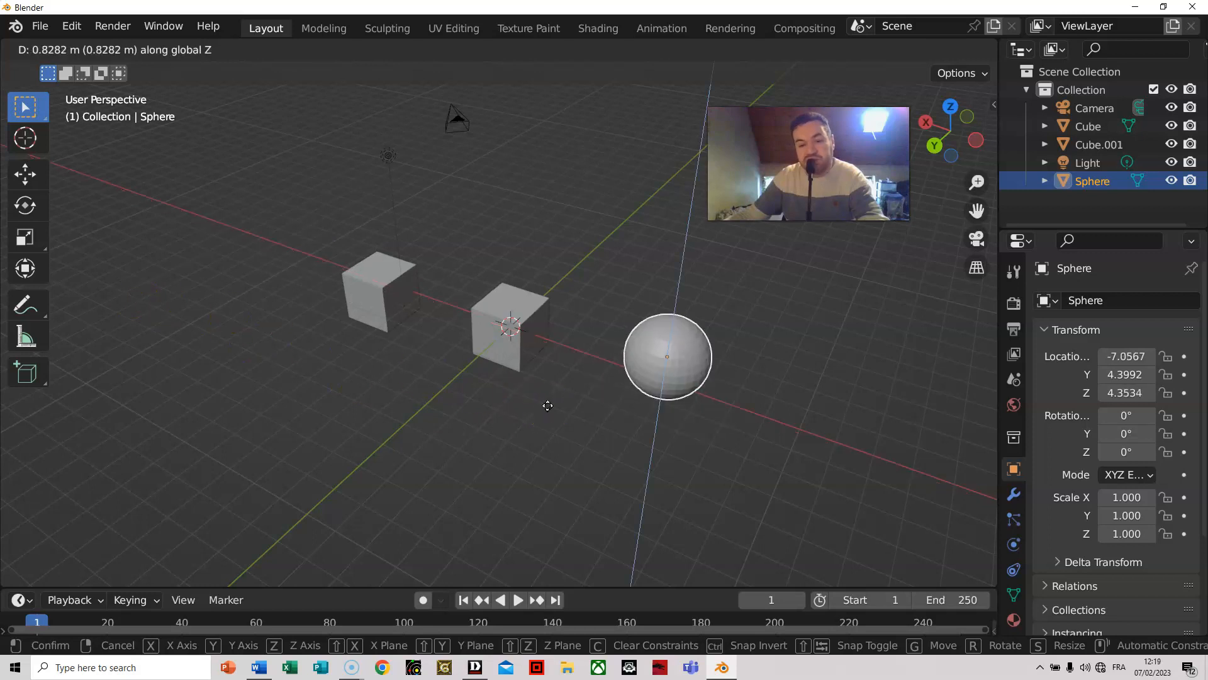
{"action": "key", "text": "y"}
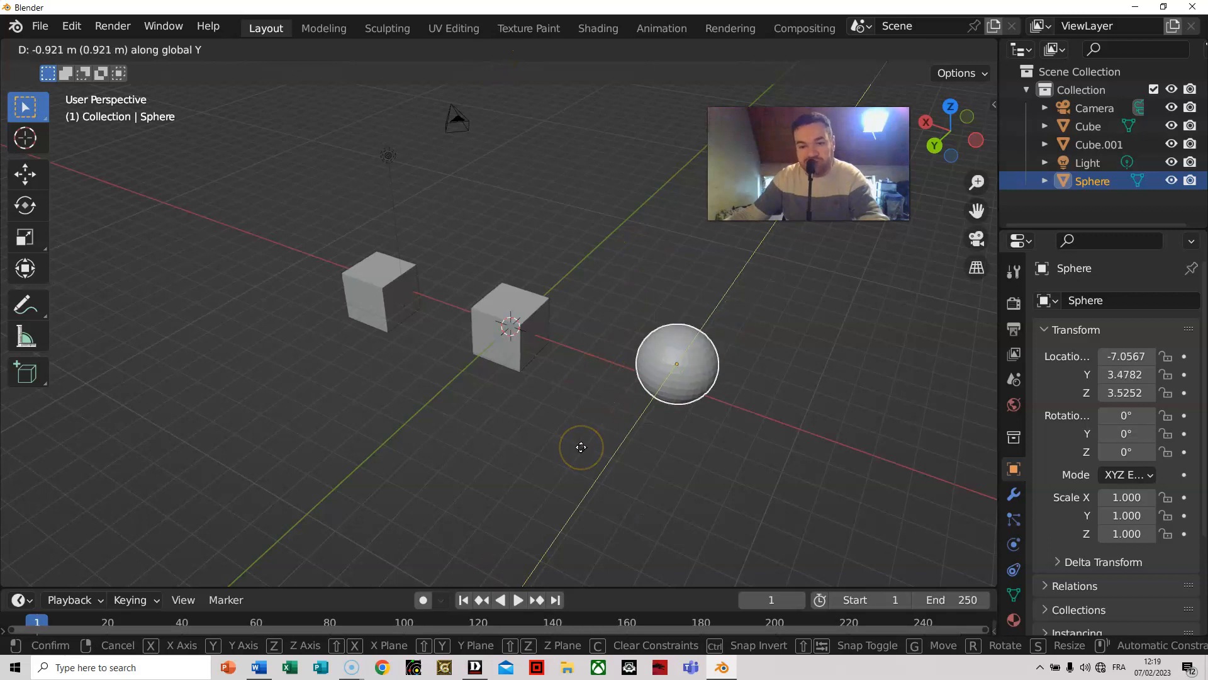
{"action": "left_click", "coordinate": [580, 447]}
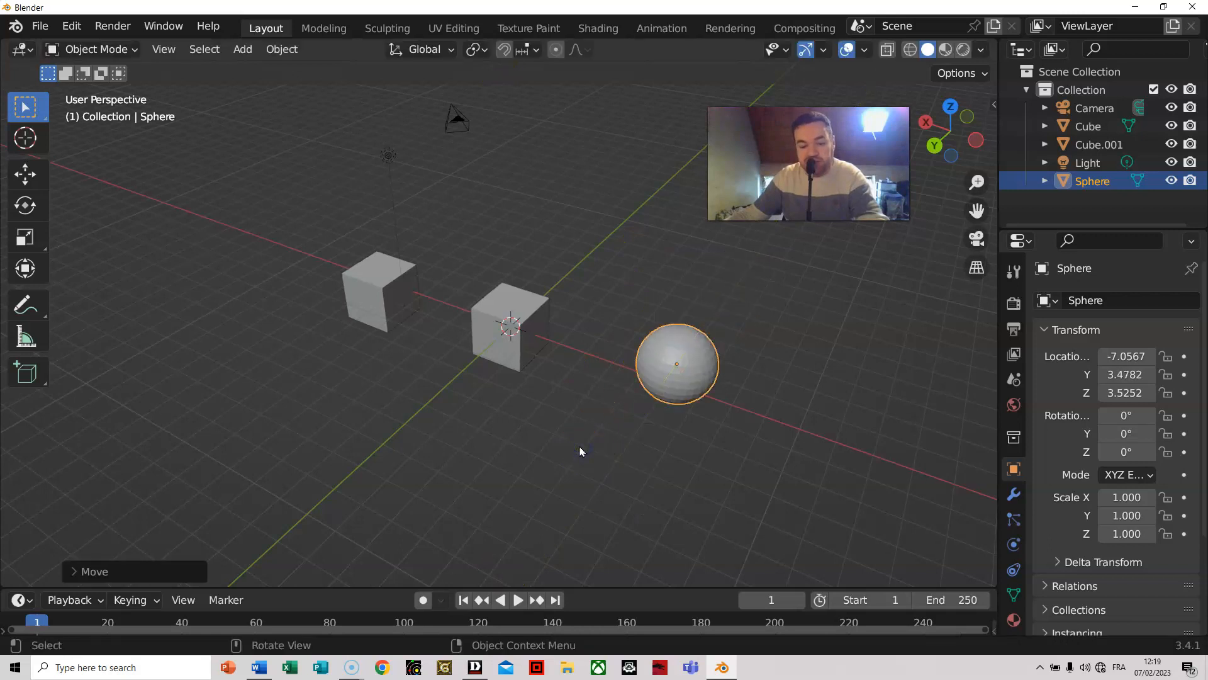
{"action": "key", "text": "s"}
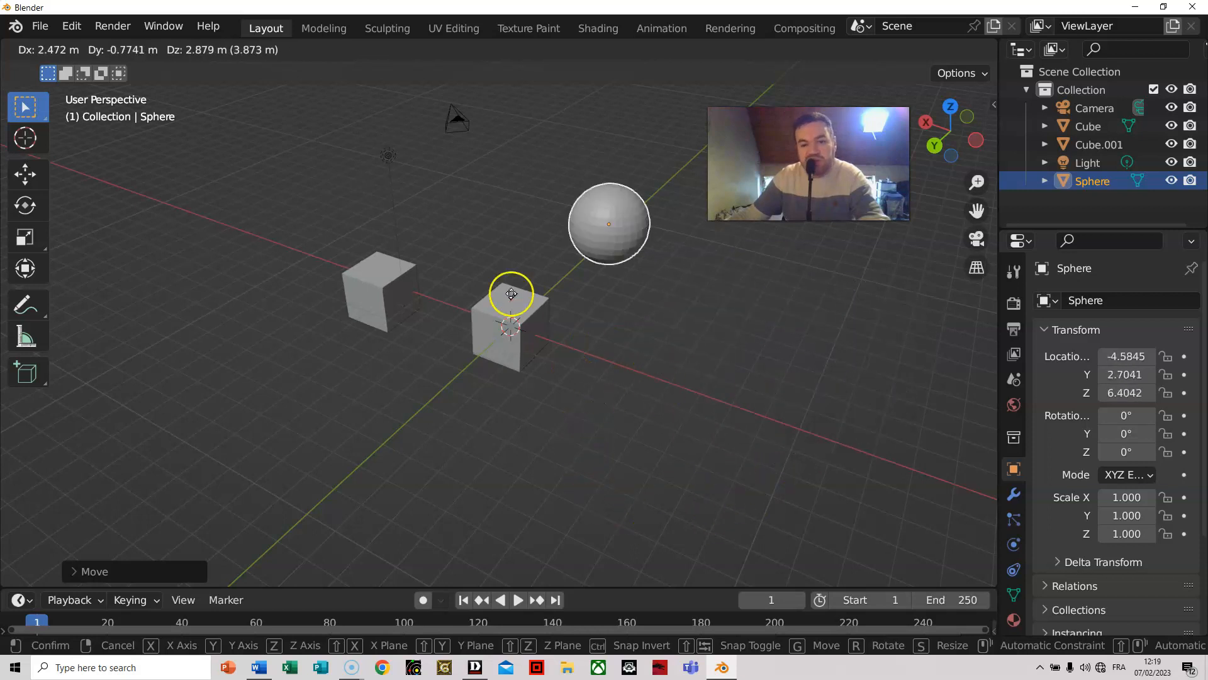
{"action": "left_click", "coordinate": [650, 410]}
Move the second cube freely away from the original cube and slide it along the X axis to about X 3.4 m
{"action": "left_click", "coordinate": [383, 282]}
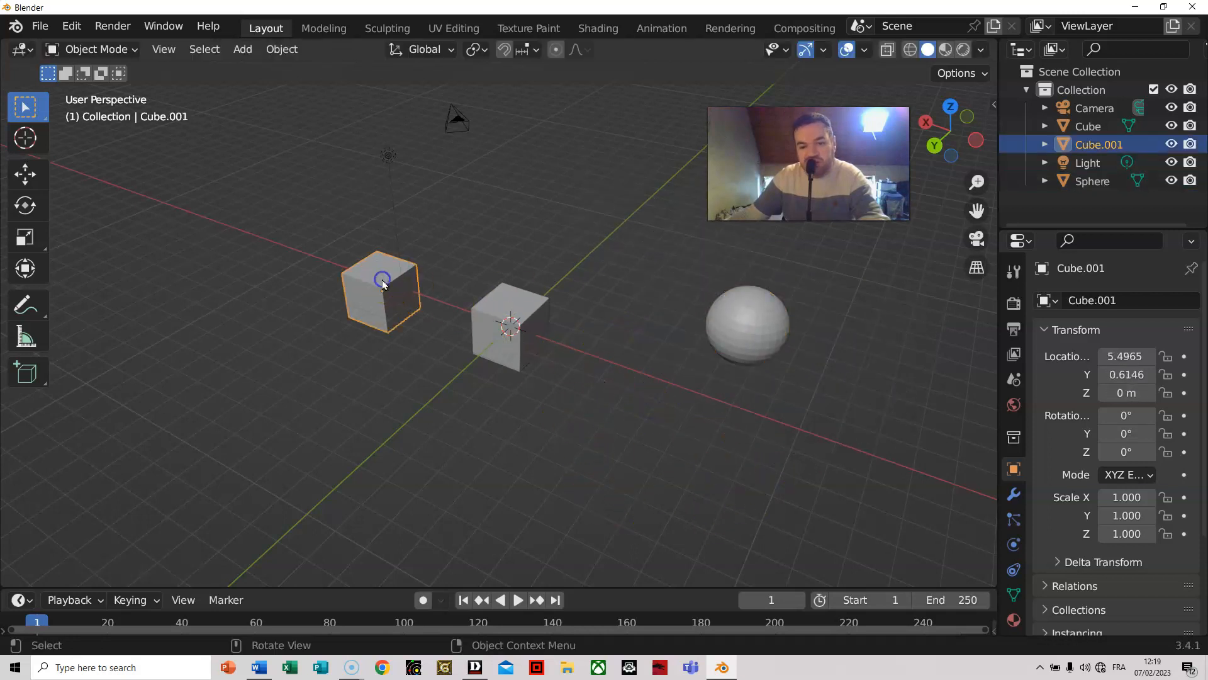
{"action": "left_click_drag", "start_coordinate": [388, 284], "coordinate": [212, 281]}
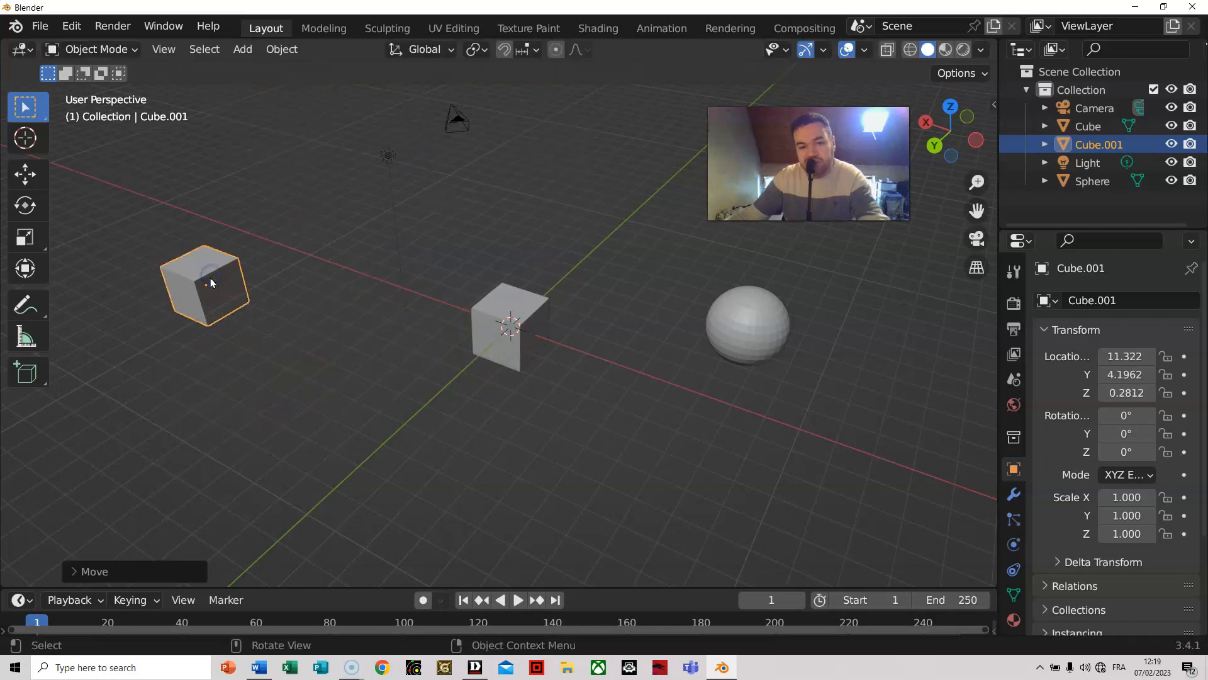
{"action": "left_click_drag", "start_coordinate": [211, 275], "coordinate": [368, 328]}
{"action": "key", "text": "x"}
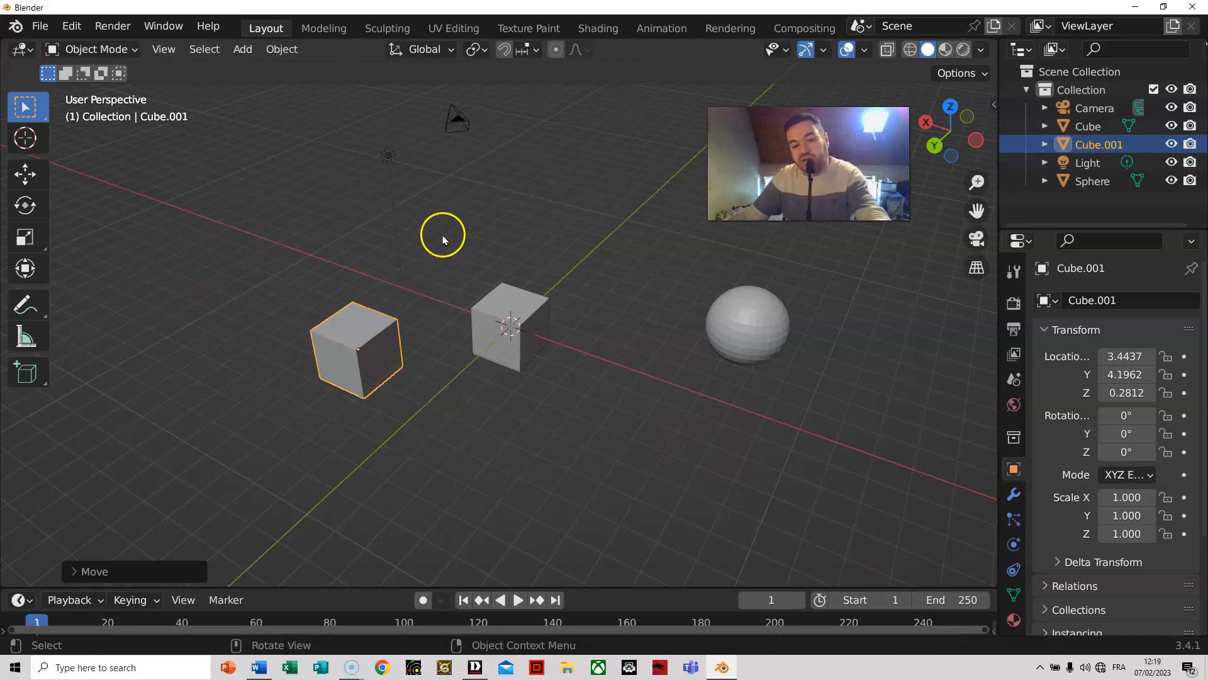
Grab the second cube and move it along the Y axis to about Y 5.2 m
{"action": "key", "text": "g"}
{"action": "key", "text": "y"}
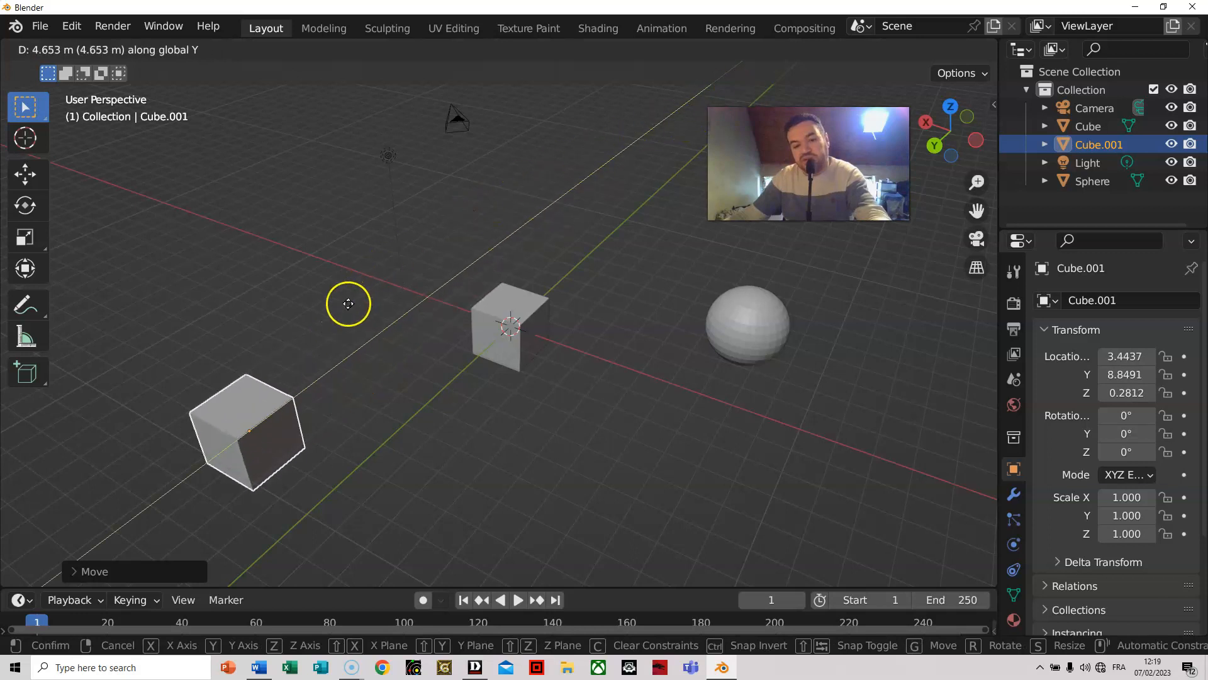
{"action": "left_click", "coordinate": [446, 250]}
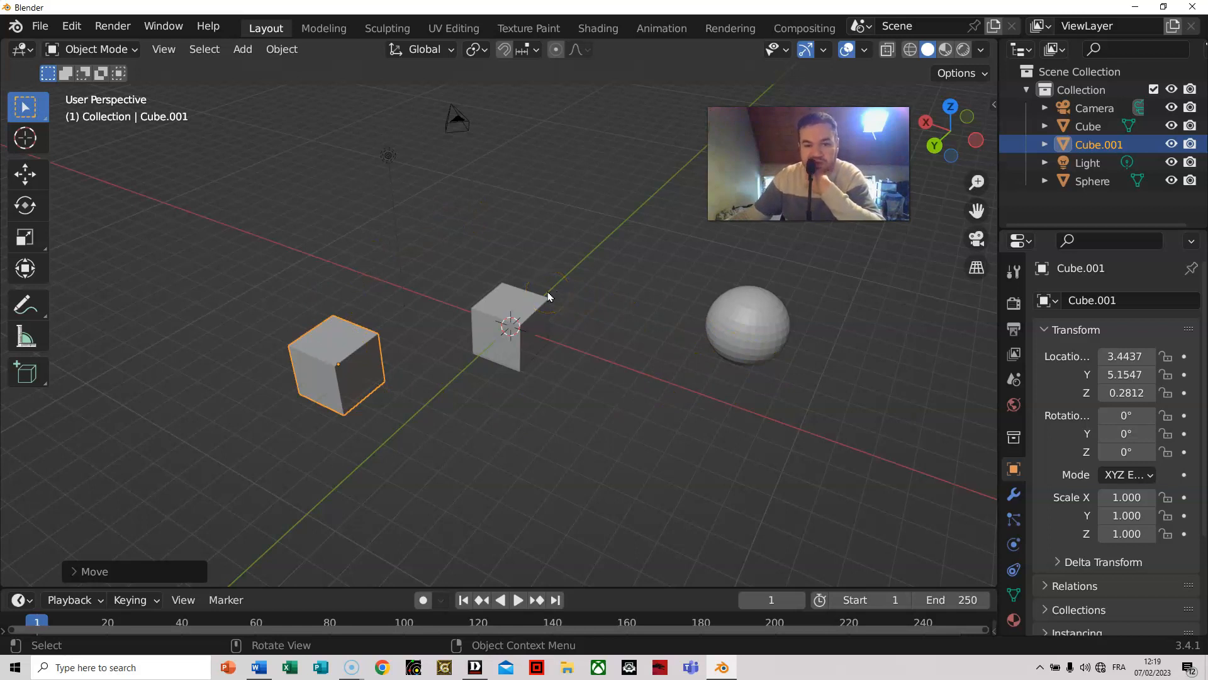
Rotate the second cube around its axes with the Rotate tool to about X -91°, Y -249°, Z 127°
{"action": "left_click", "coordinate": [22, 213]}
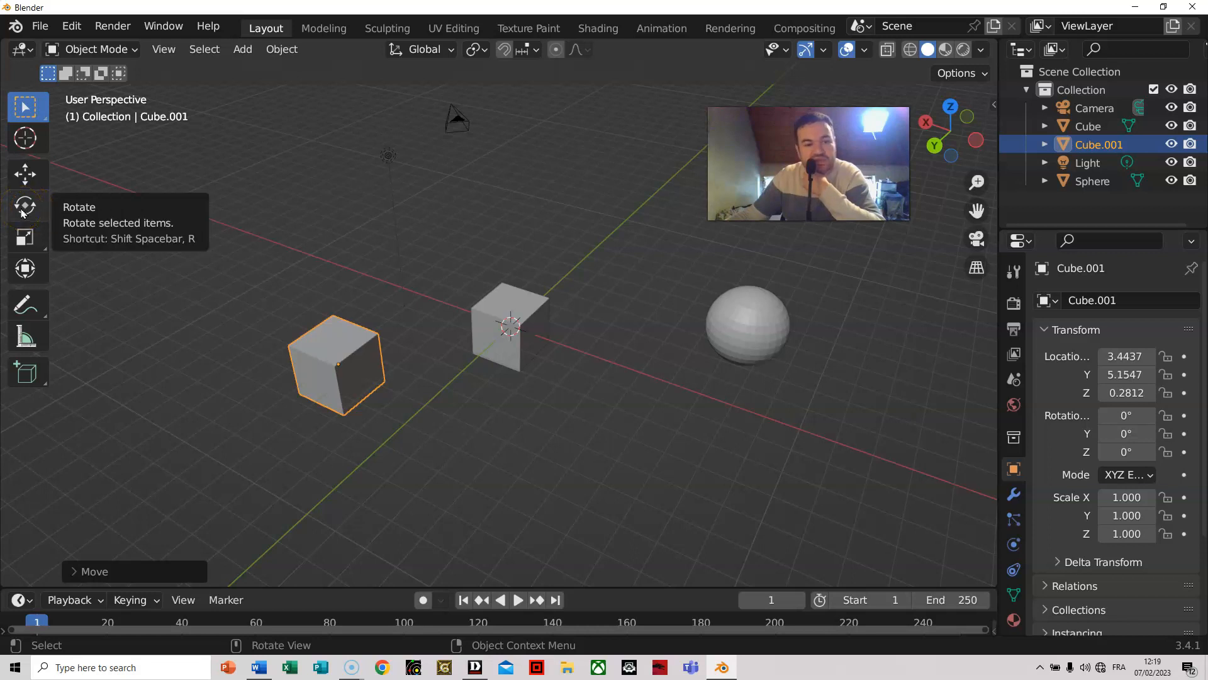
{"action": "left_click", "coordinate": [22, 213]}
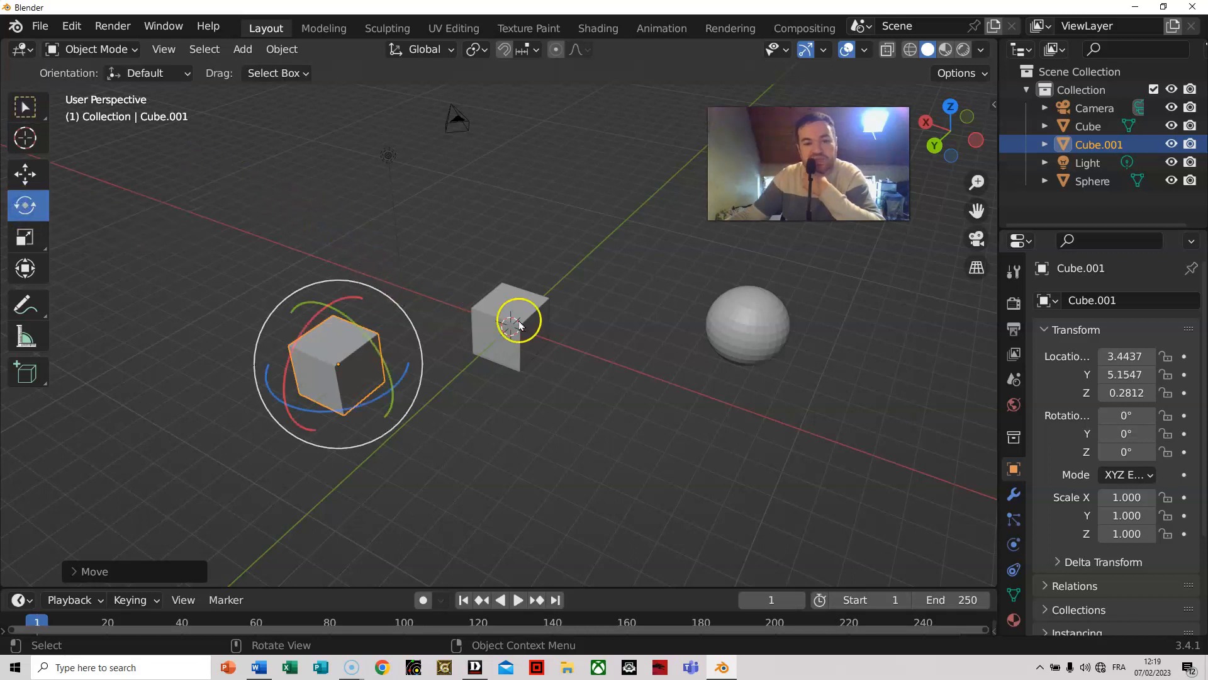
{"action": "left_click_drag", "start_coordinate": [970, 215], "coordinate": [154, 184]}
{"action": "scroll", "coordinate": [449, 344], "scroll_direction": "up", "scroll_amount": 3}
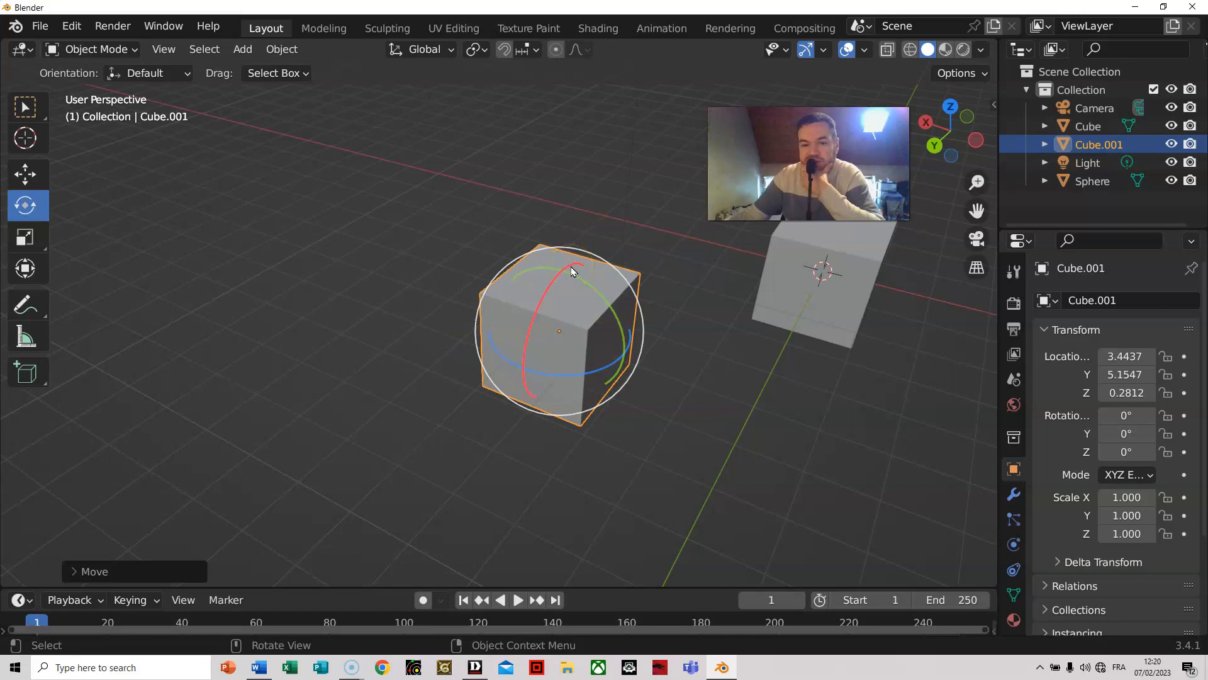
{"action": "left_click_drag", "start_coordinate": [572, 270], "coordinate": [535, 324]}
{"action": "left_click_drag", "start_coordinate": [529, 270], "coordinate": [621, 331]}
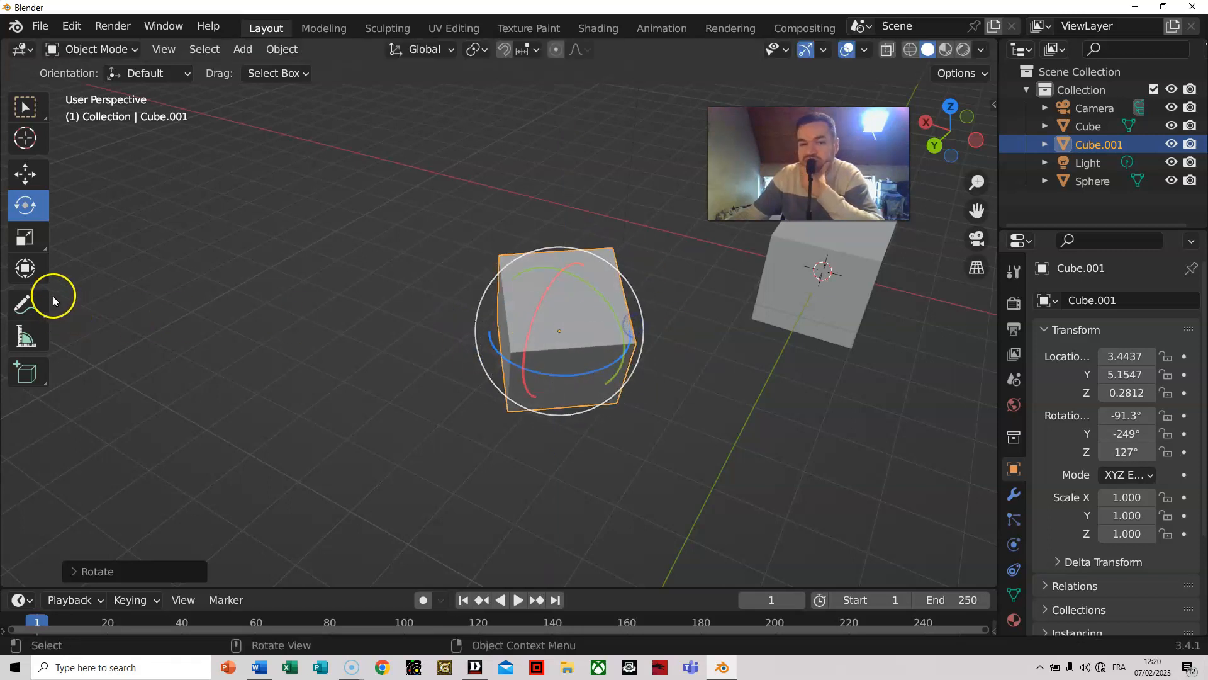
Look at the Scale tool's handles on the second cube and switch to the Move tool to compare them
{"action": "left_click", "coordinate": [25, 238]}
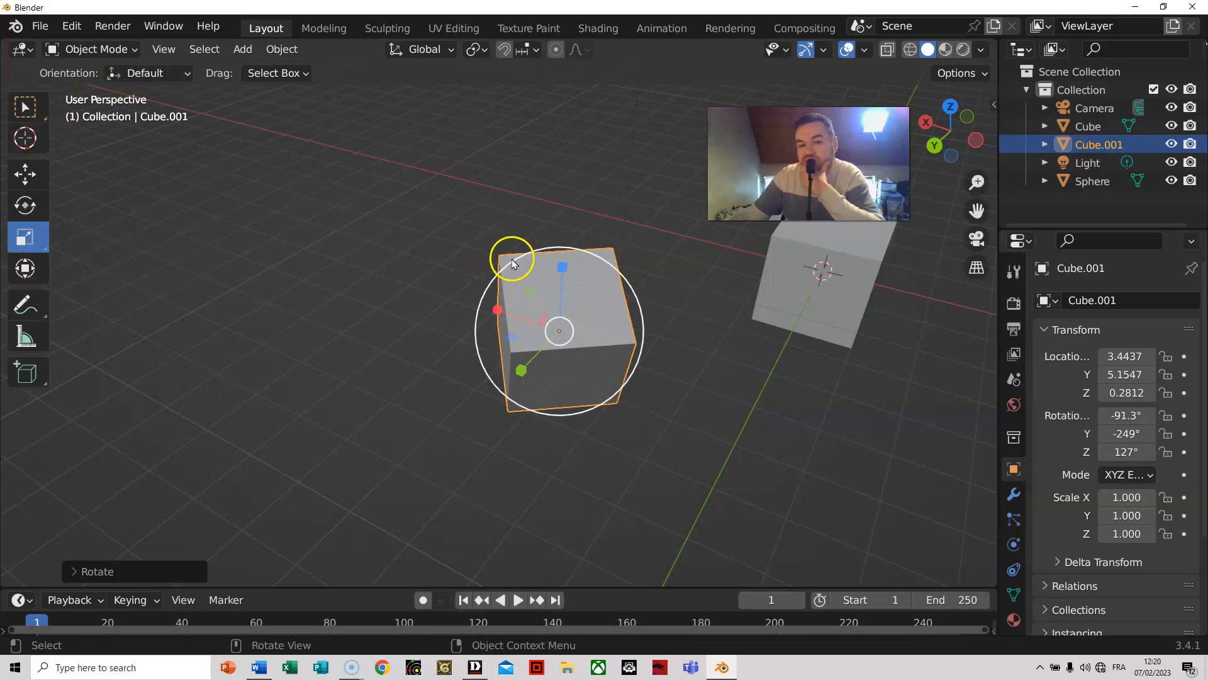
{"action": "left_click", "coordinate": [426, 317]}
{"action": "left_click", "coordinate": [540, 334]}
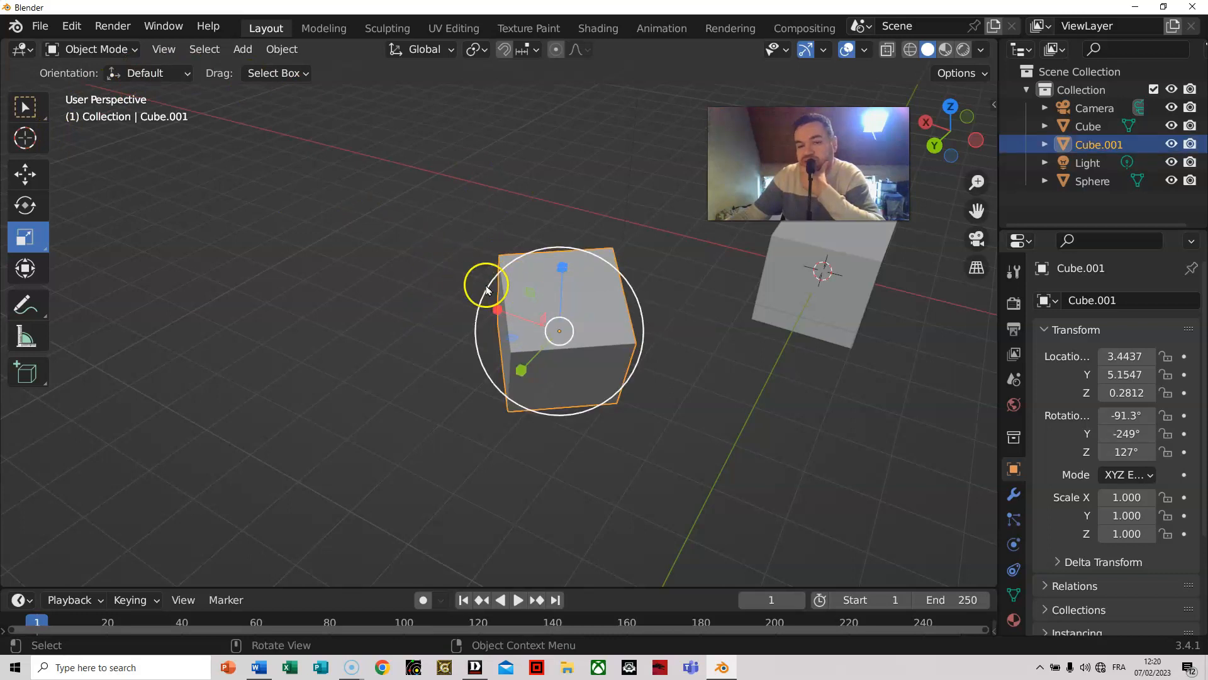
{"action": "left_click", "coordinate": [19, 175]}
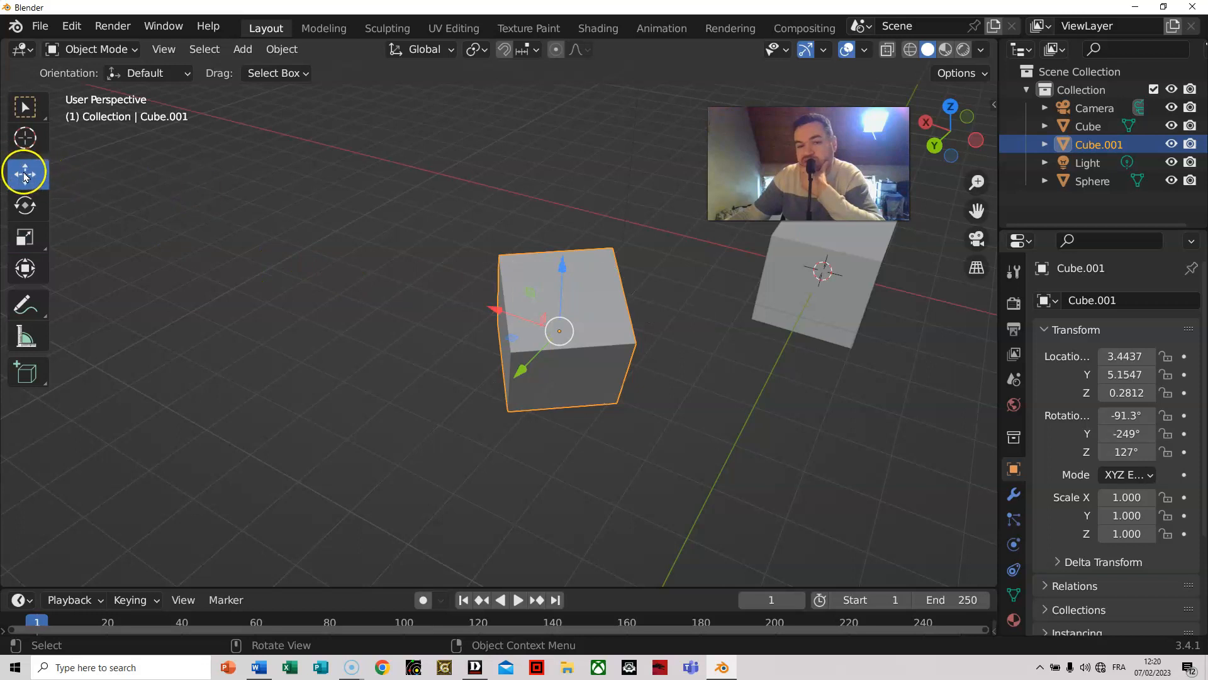
Stretch the second cube with the Scale tool's handles to a scale of about X 2.07, Y 2.09, Z 2.37
{"action": "left_click", "coordinate": [25, 208]}
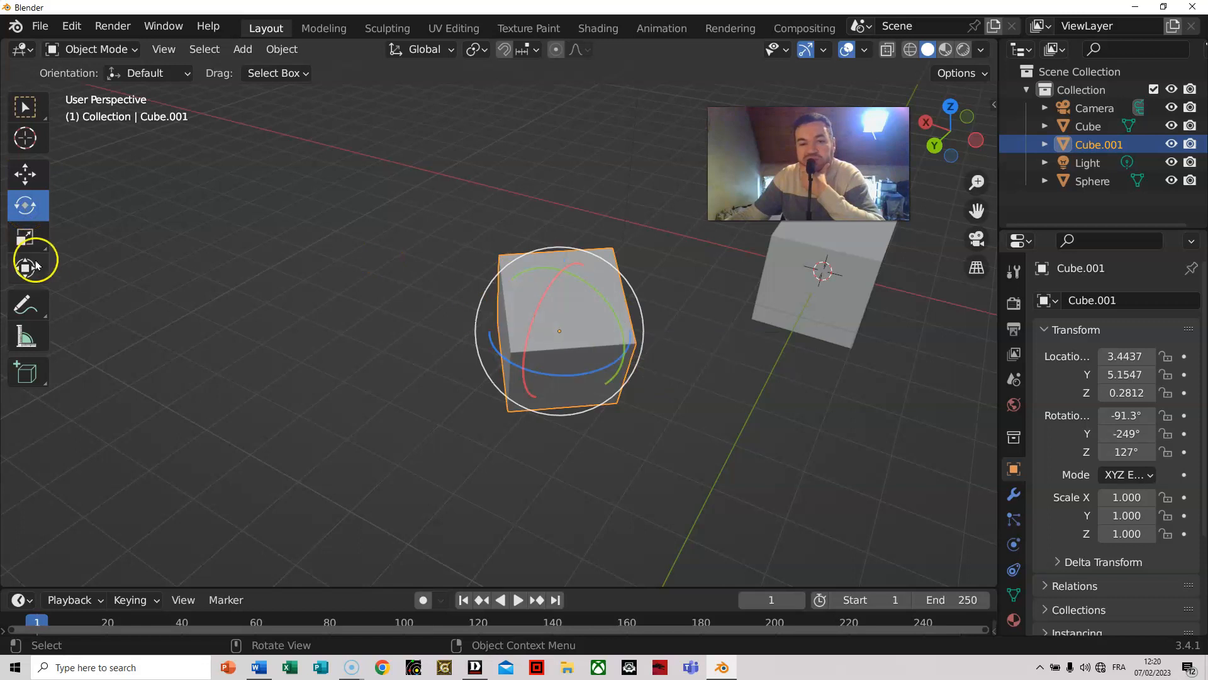
{"action": "left_click", "coordinate": [25, 238]}
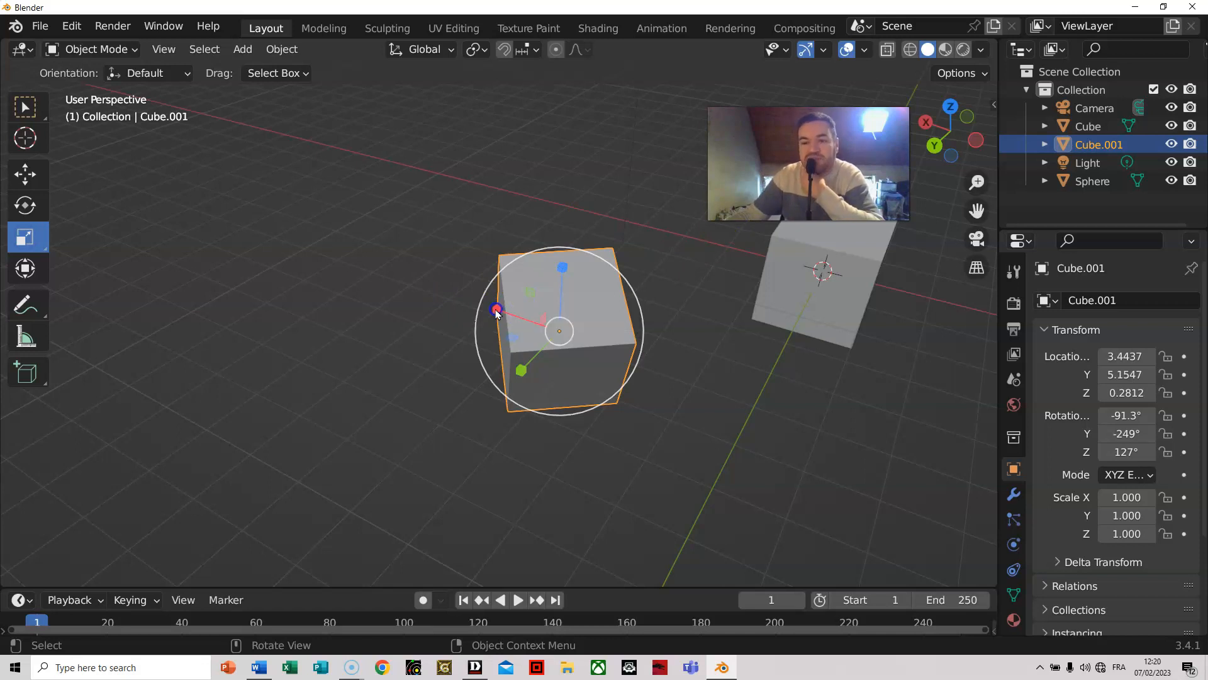
{"action": "left_click_drag", "start_coordinate": [496, 313], "coordinate": [361, 254]}
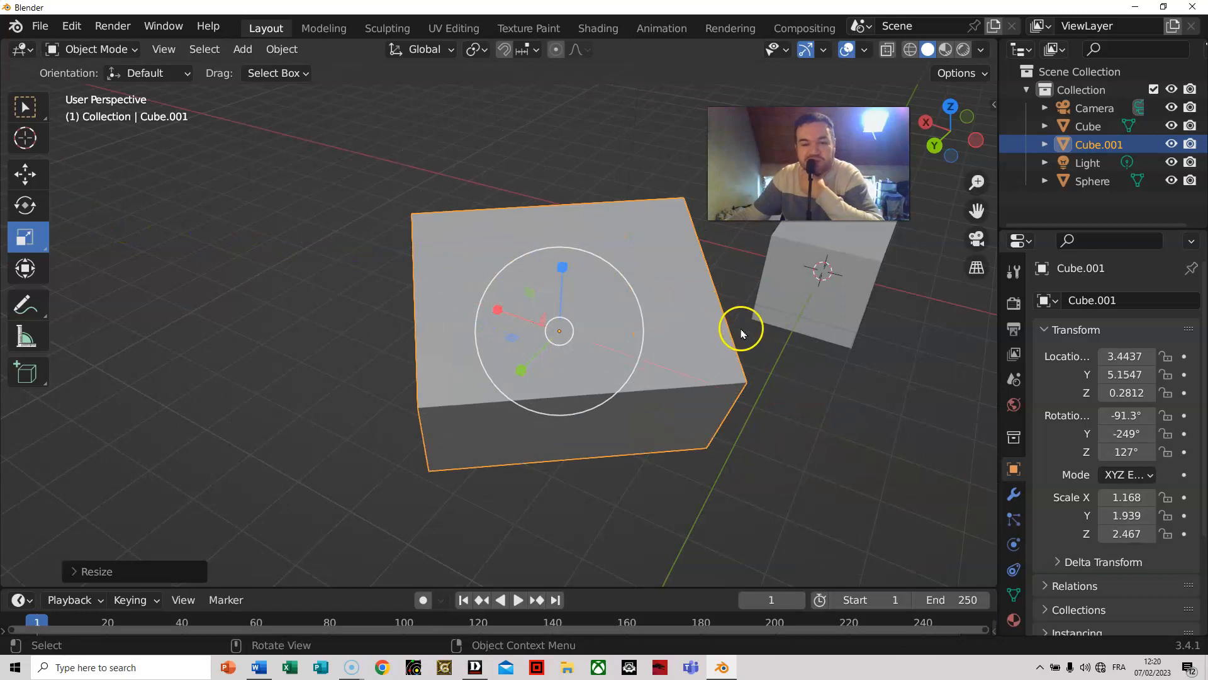
{"action": "left_click_drag", "start_coordinate": [569, 274], "coordinate": [615, 222]}
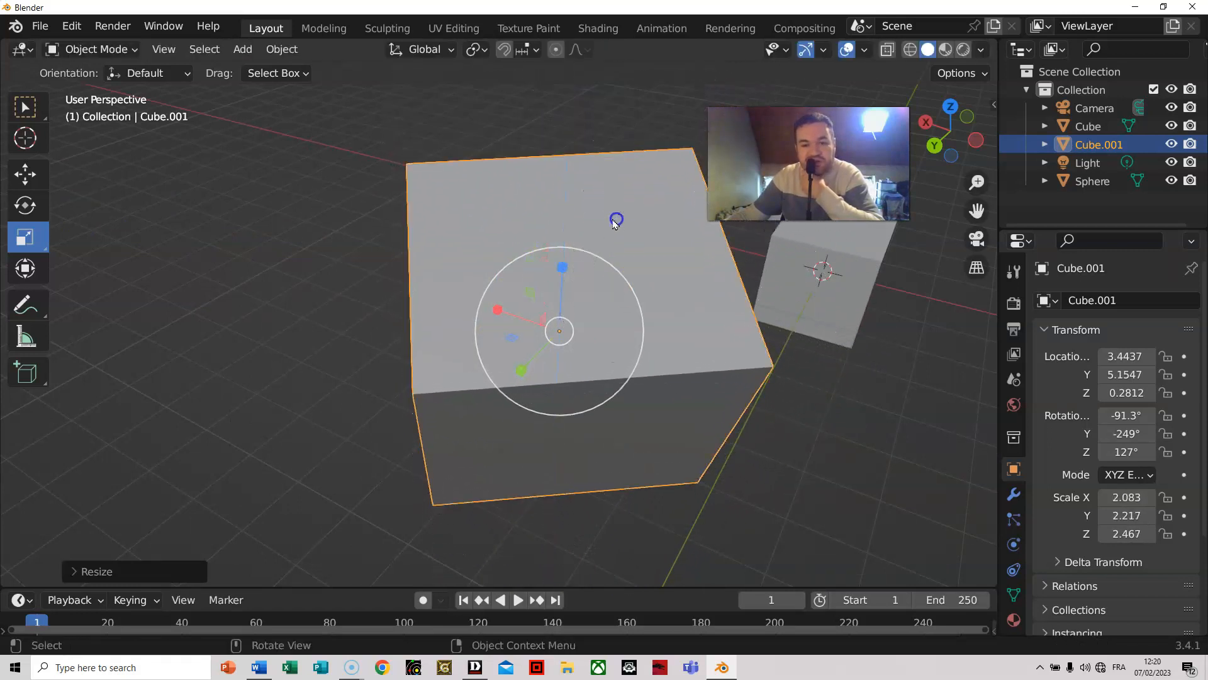
{"action": "left_click_drag", "start_coordinate": [515, 376], "coordinate": [512, 350]}
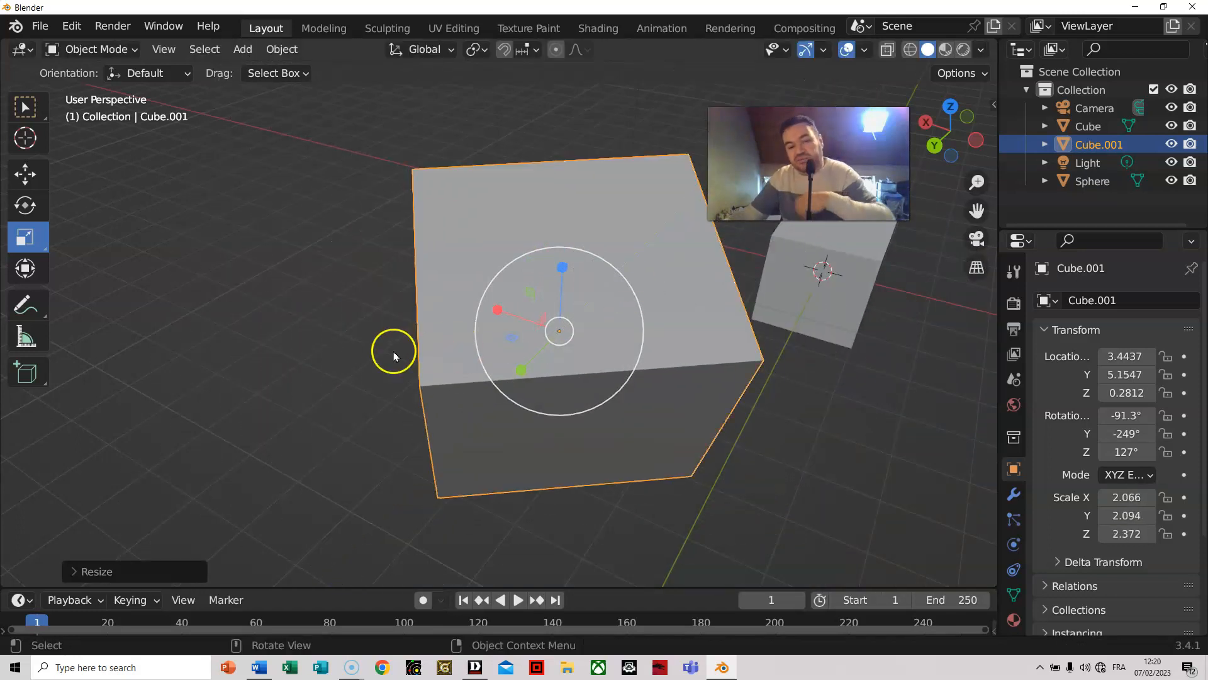
Scale the second cube down uniformly to about X 0.95, Y 0.97, Z 1.09 and deselect it
{"action": "key", "text": "s"}
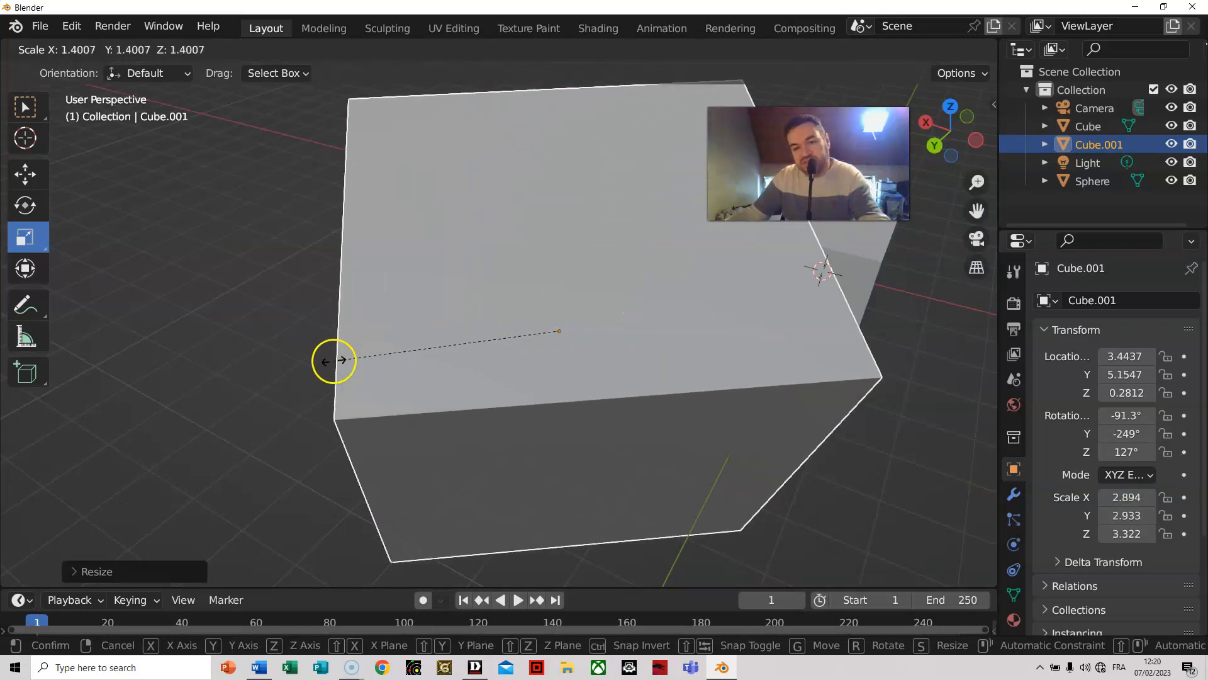
{"action": "left_click", "coordinate": [492, 364]}
{"action": "left_click", "coordinate": [301, 316]}
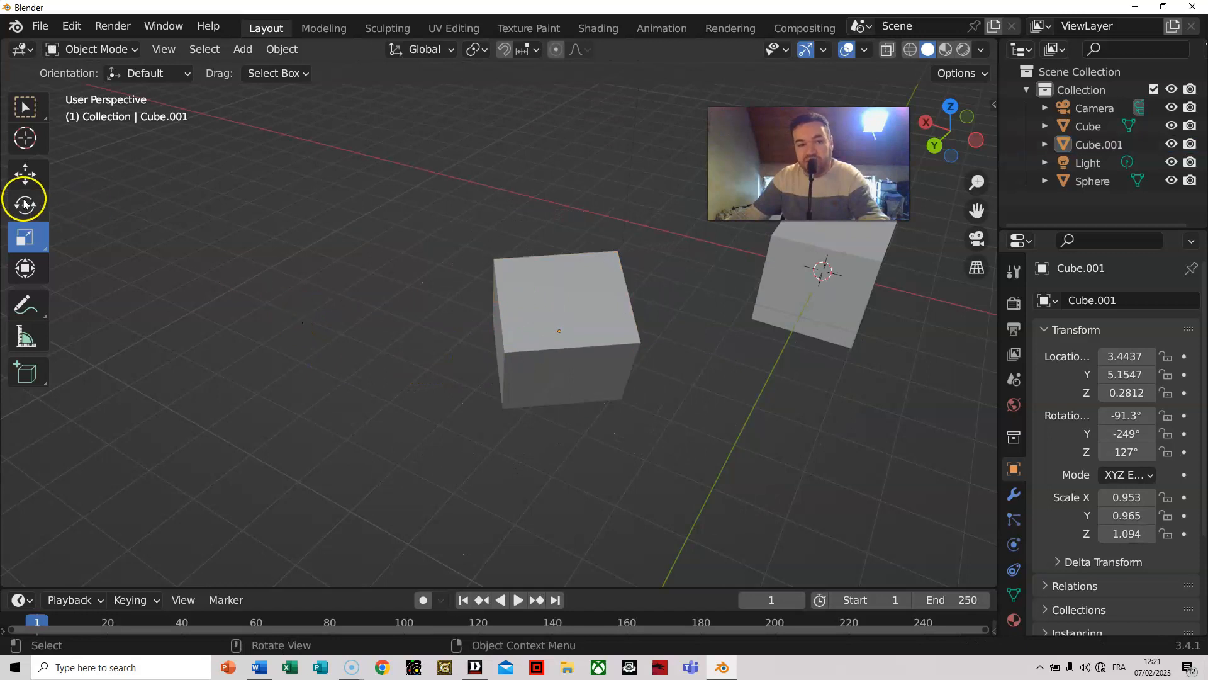
Rotate the second cube freely in the view to about X -99°, Y -249°, Z 121° and deselect it
{"action": "left_click", "coordinate": [570, 270]}
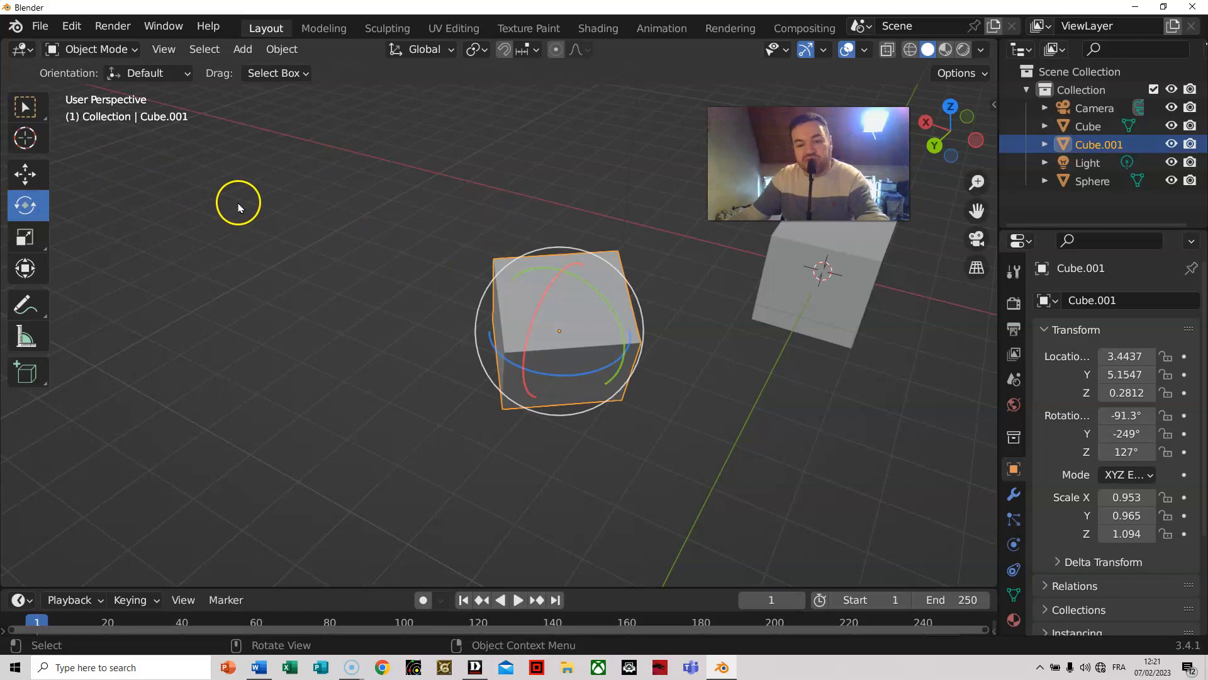
{"action": "key", "text": "r"}
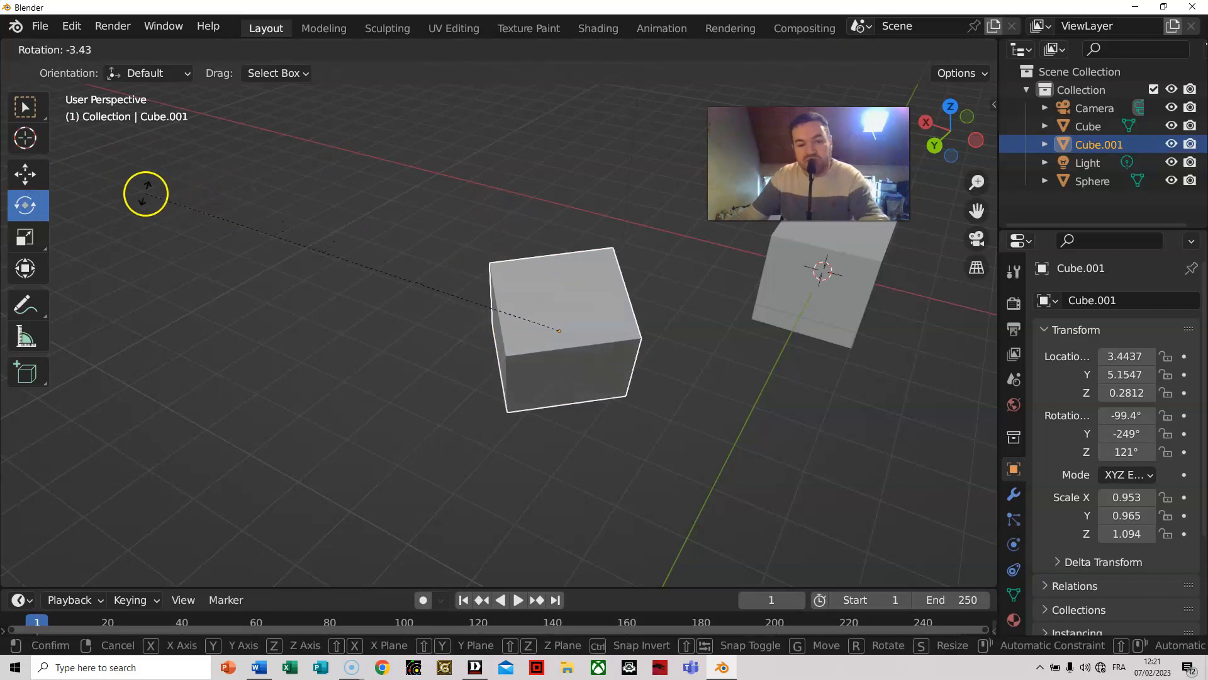
{"action": "left_click", "coordinate": [303, 224]}
{"action": "left_click", "coordinate": [412, 249]}
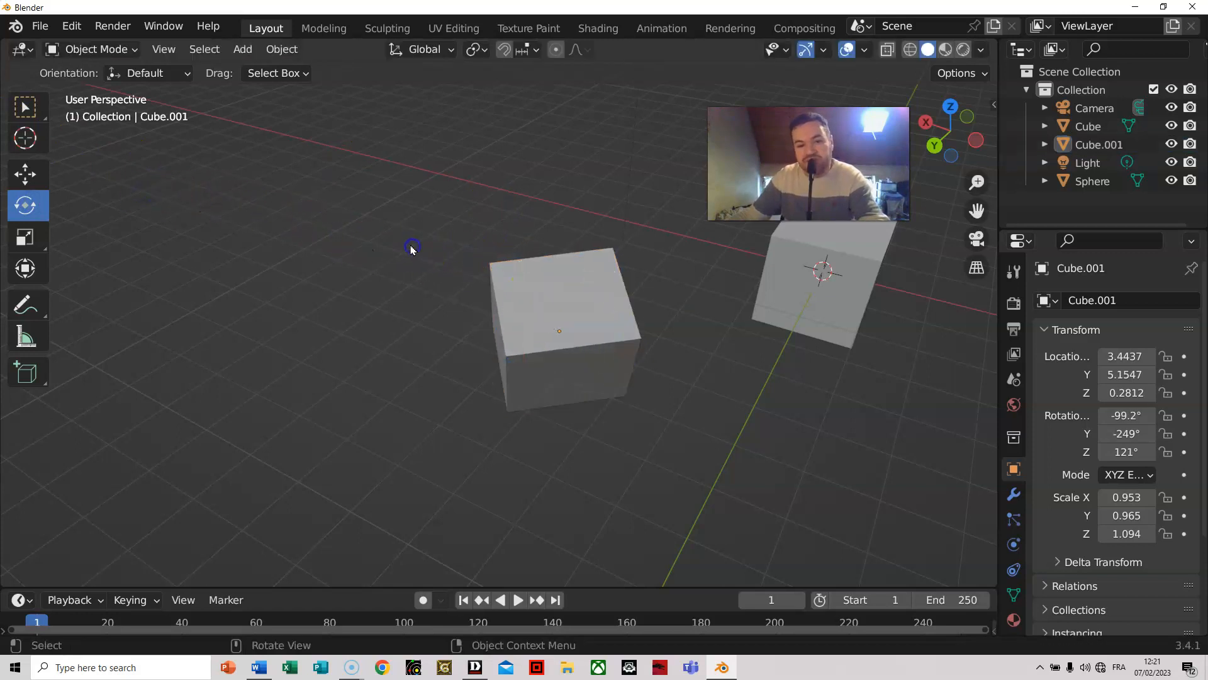
Reselect the second cube, switch to the Select Box tool and grab the cube to about X 5.3 m, Y 6.0 m, Z 0.8 m
{"action": "left_click", "coordinate": [525, 294]}
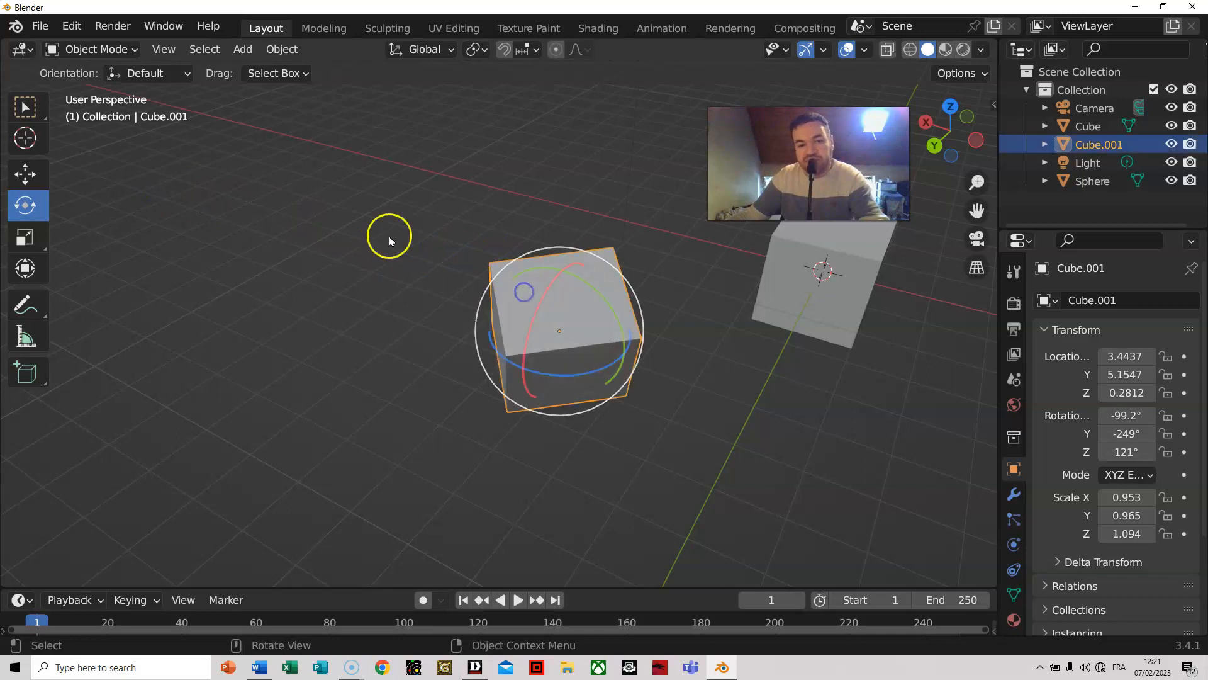
{"action": "left_click", "coordinate": [25, 108]}
{"action": "left_click", "coordinate": [590, 274]}
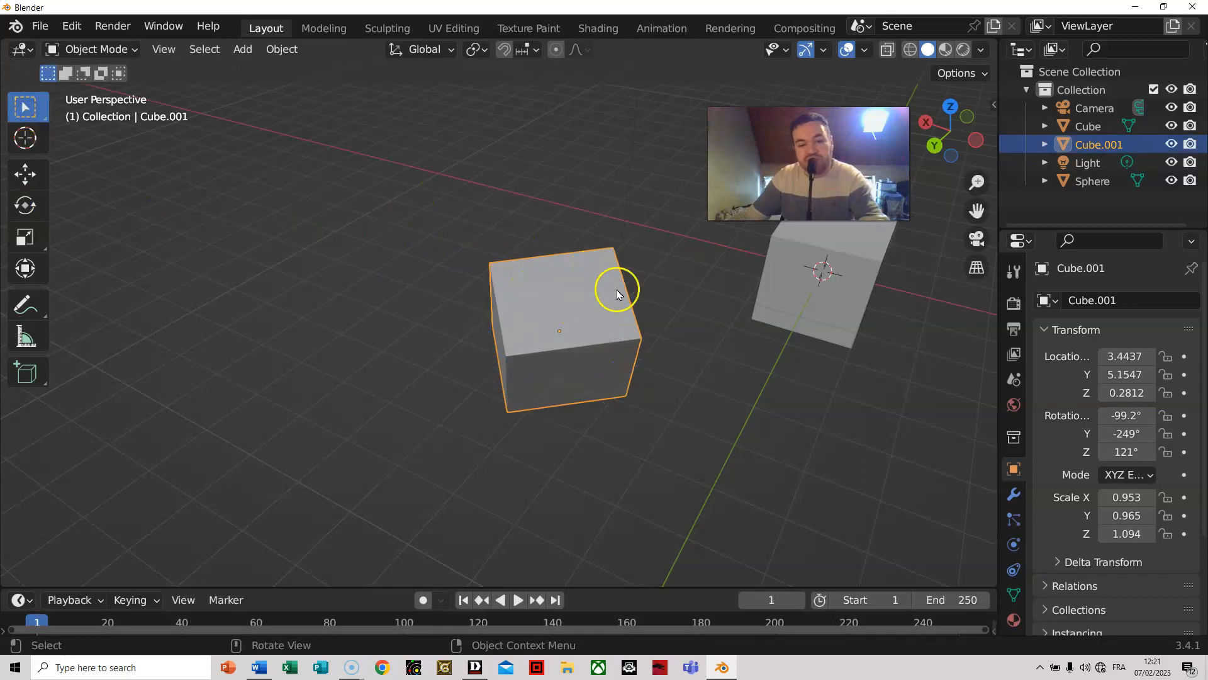
{"action": "key", "text": "g"}
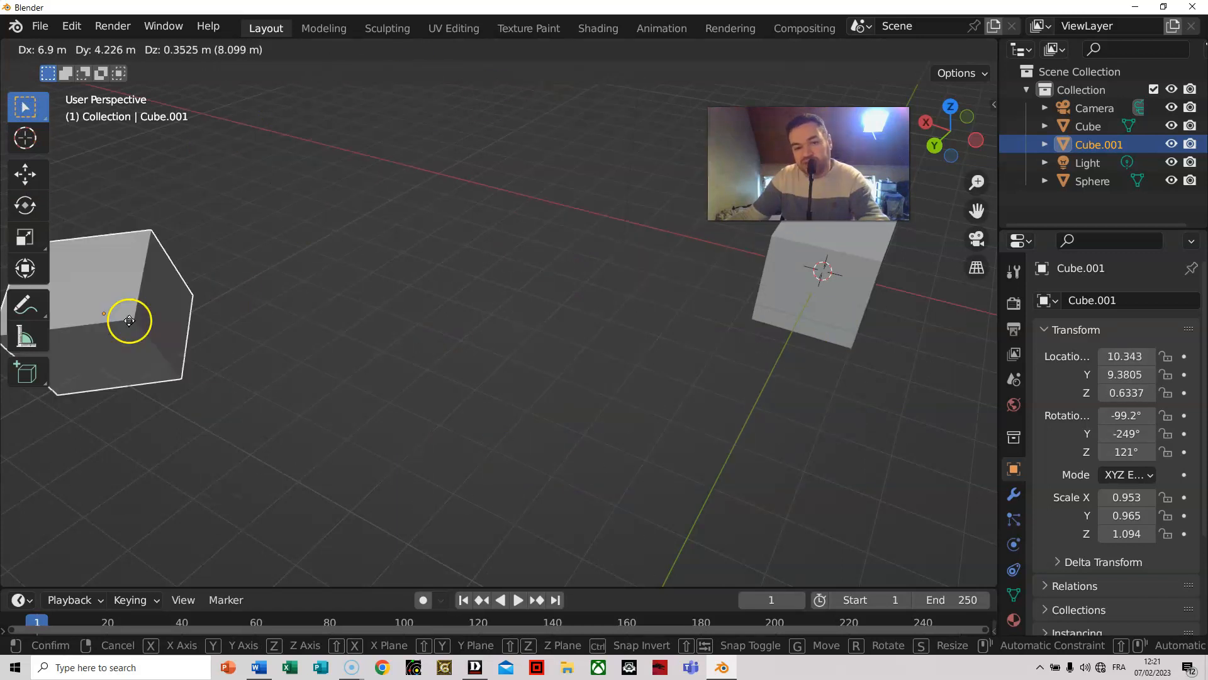
{"action": "left_click", "coordinate": [473, 261]}
Rotate the second cube freely to about X -696°, Y -201°, Z 160° and scale it uniformly to about X 1.09, Y 1.11, Z 1.26
{"action": "key", "text": "r"}
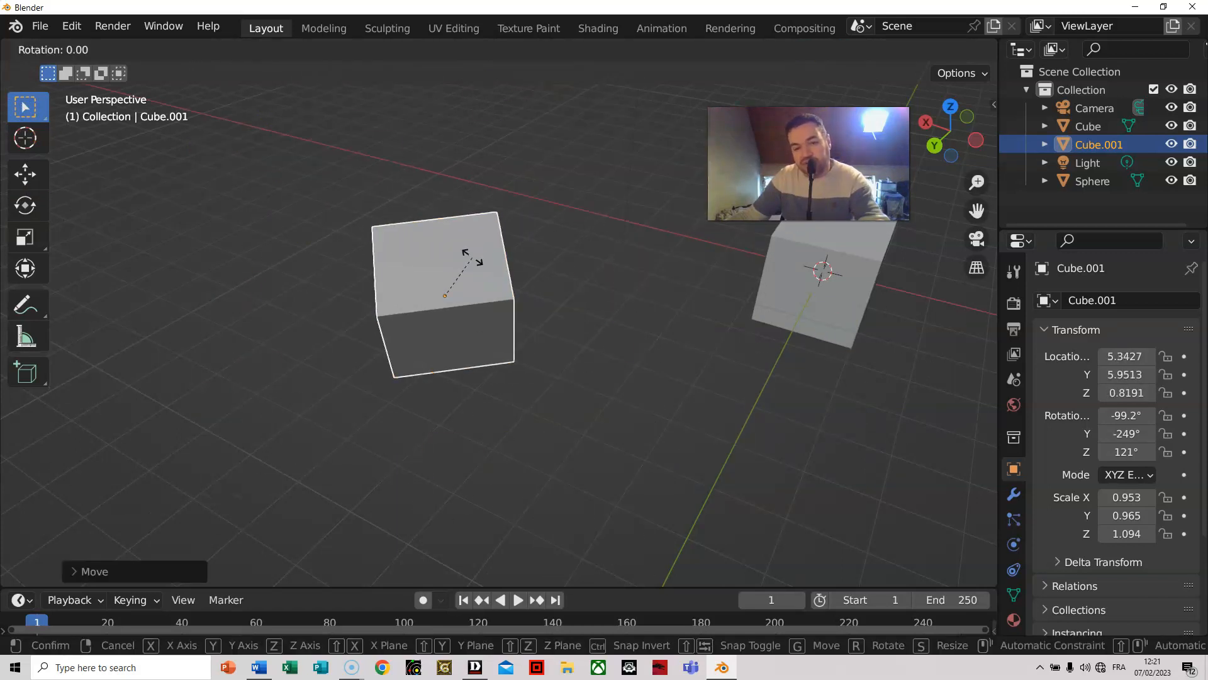
{"action": "left_click", "coordinate": [475, 331]}
{"action": "key", "text": "s"}
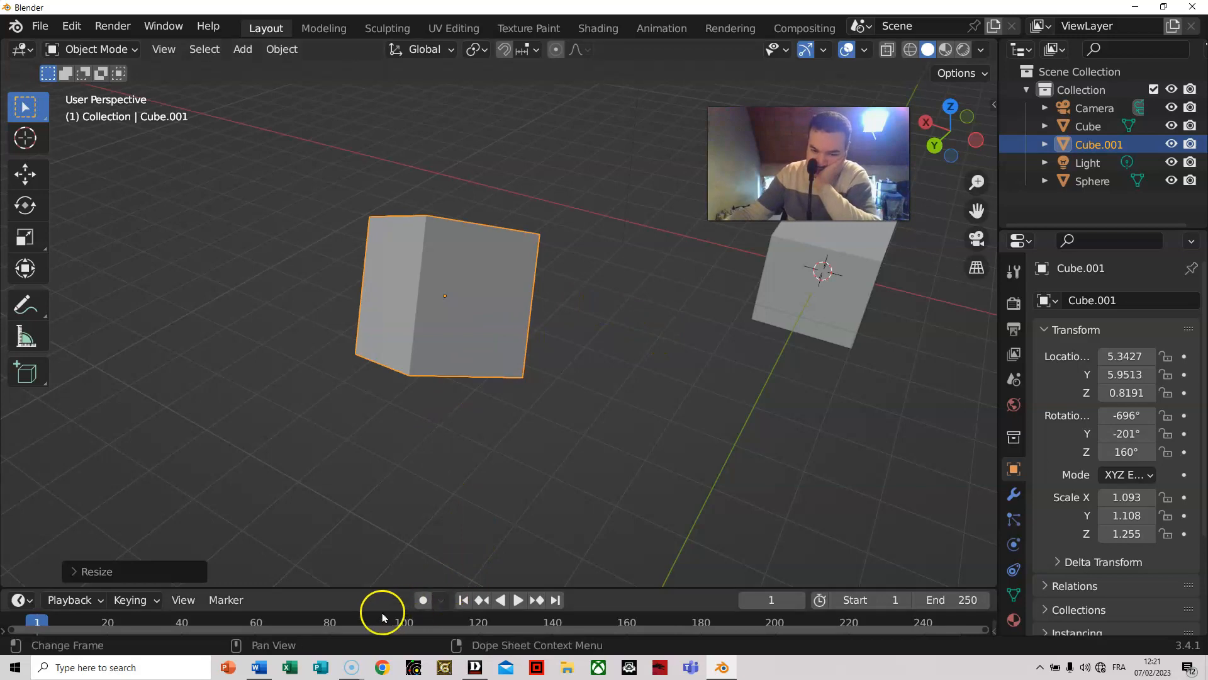
Switch to the Blender Shortcuts document in Word, review the Grab, Rotate and Scale axis shortcuts, and return to Blender
{"action": "left_click", "coordinate": [268, 667]}
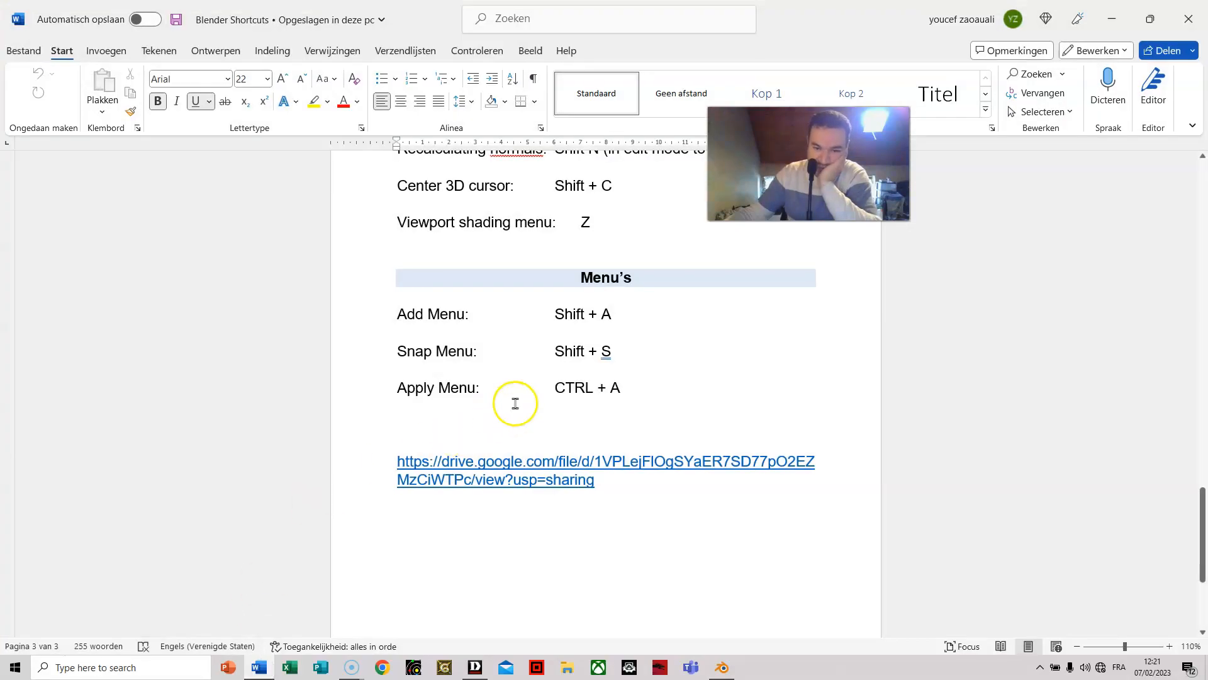
{"action": "scroll", "coordinate": [514, 404], "scroll_direction": "up", "scroll_amount": 15}
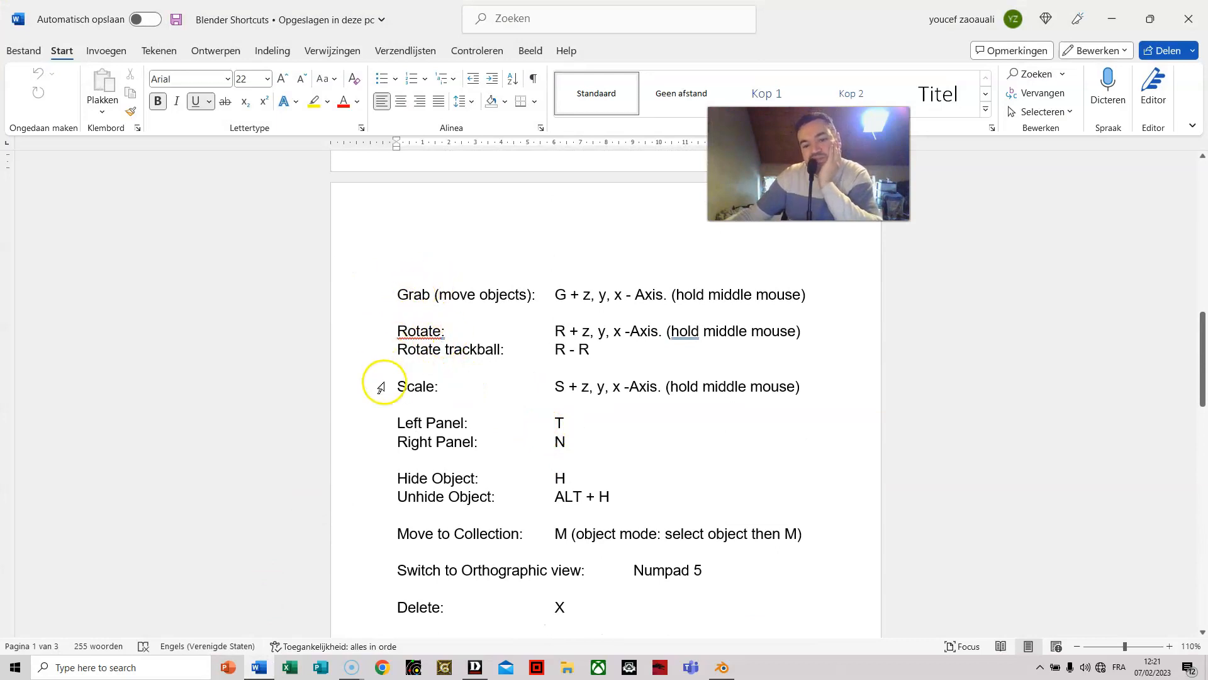
{"action": "scroll", "coordinate": [441, 378], "scroll_direction": "up", "scroll_amount": 10}
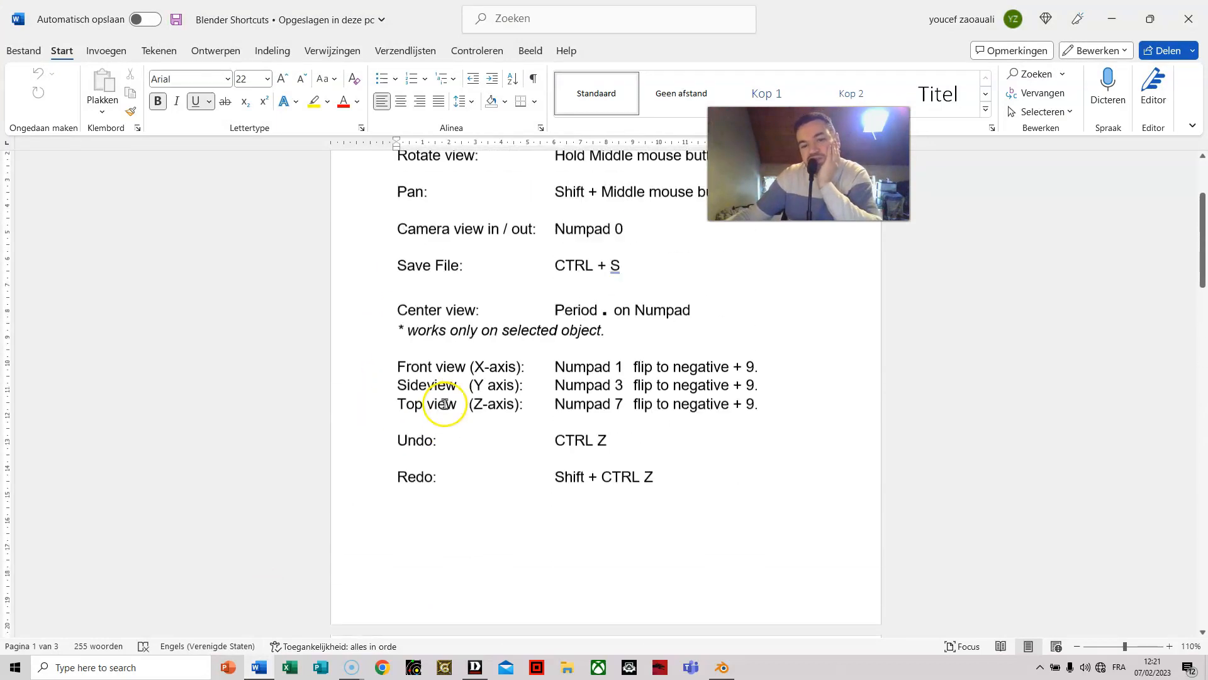
{"action": "scroll", "coordinate": [432, 399], "scroll_direction": "down", "scroll_amount": 10}
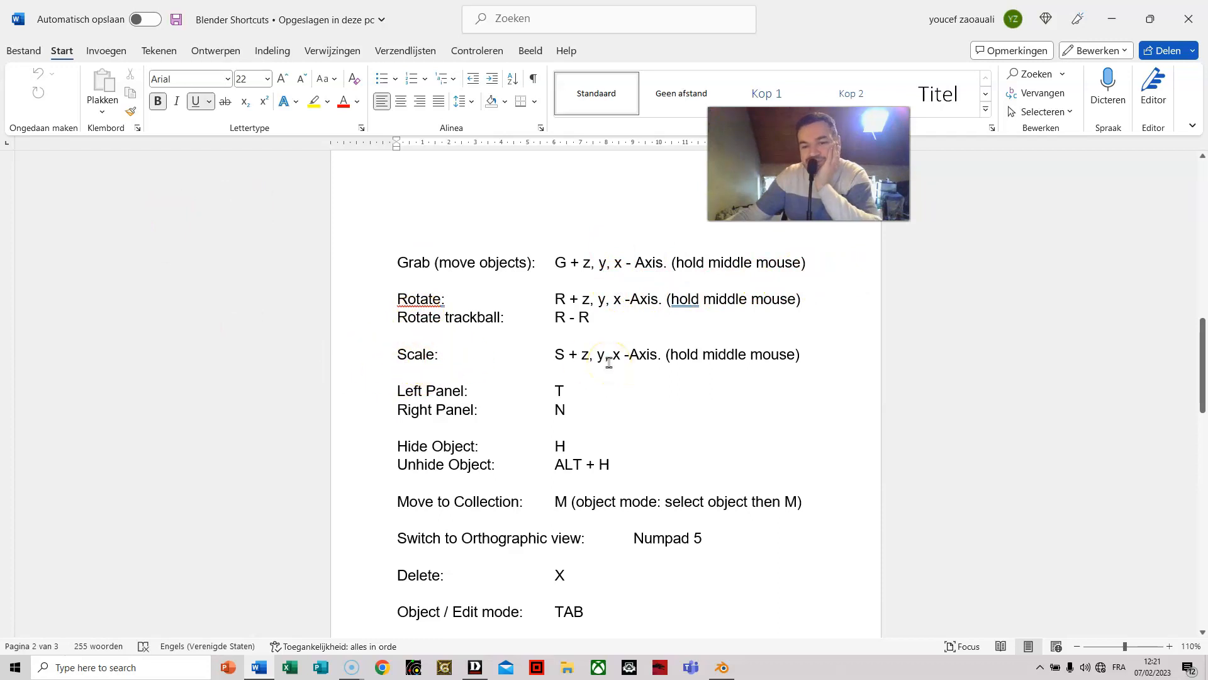
{"action": "left_click", "coordinate": [1111, 19]}
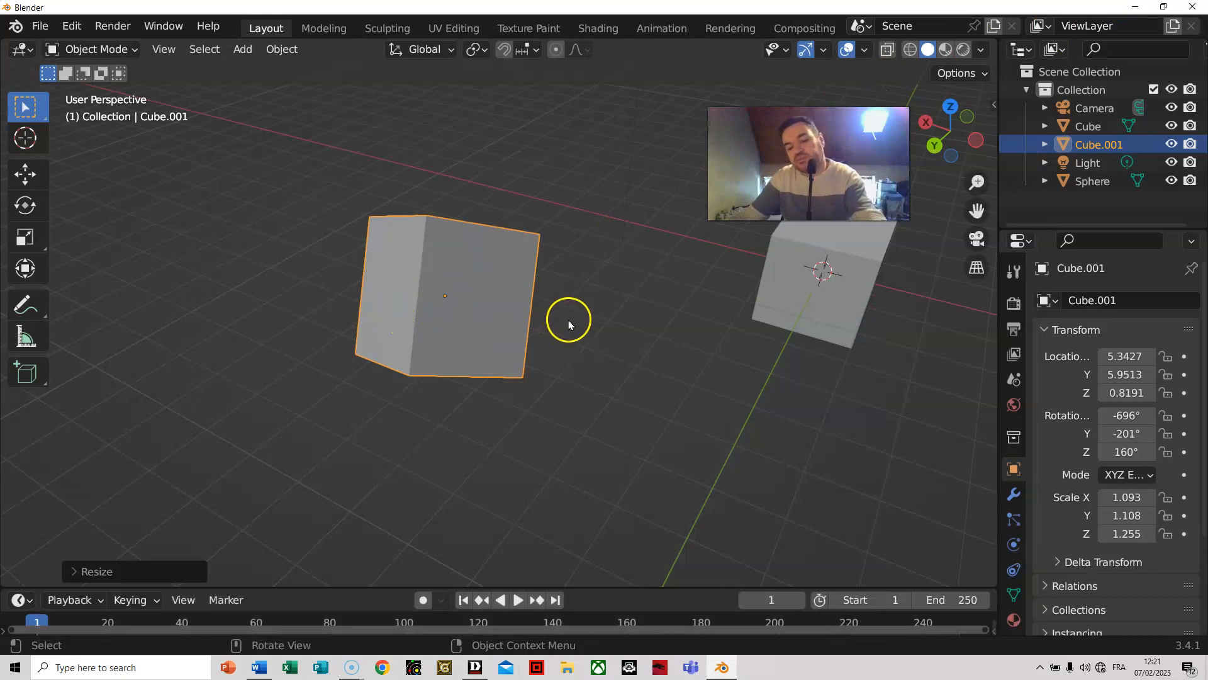
Grab the second cube and move it back and forth along the X axis to about X 6.1 m
{"action": "key", "text": "g"}
{"action": "key", "text": "x"}
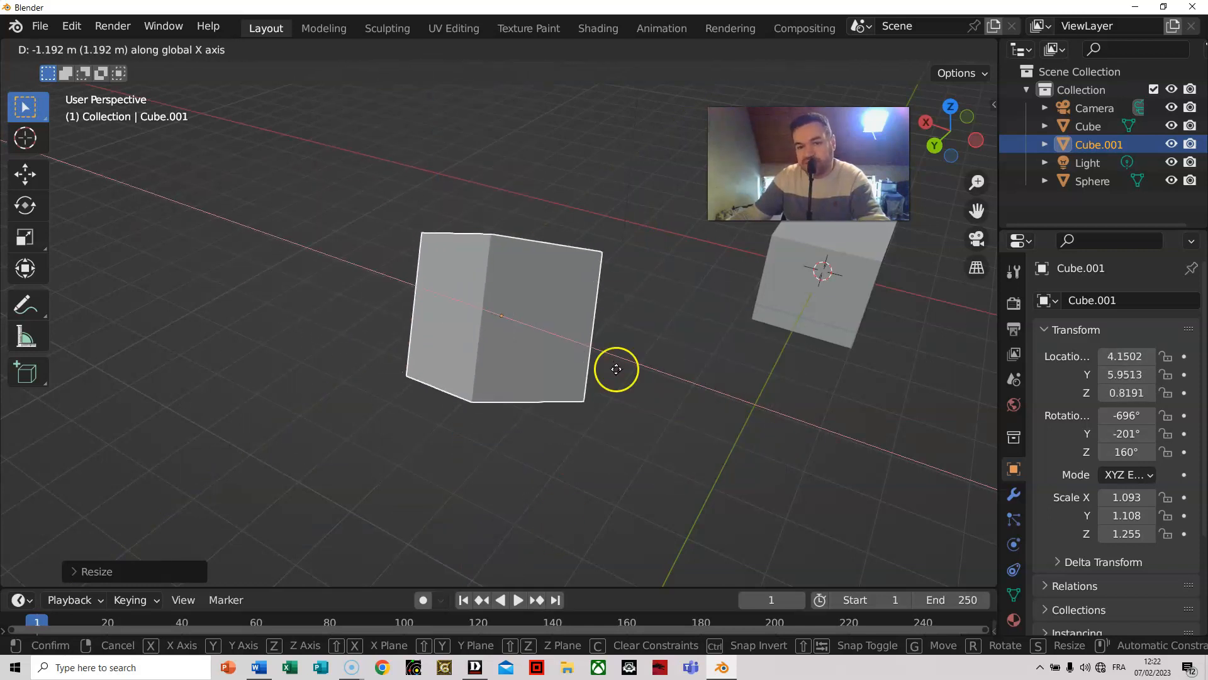
{"action": "left_click", "coordinate": [575, 425]}
{"action": "key", "text": "g"}
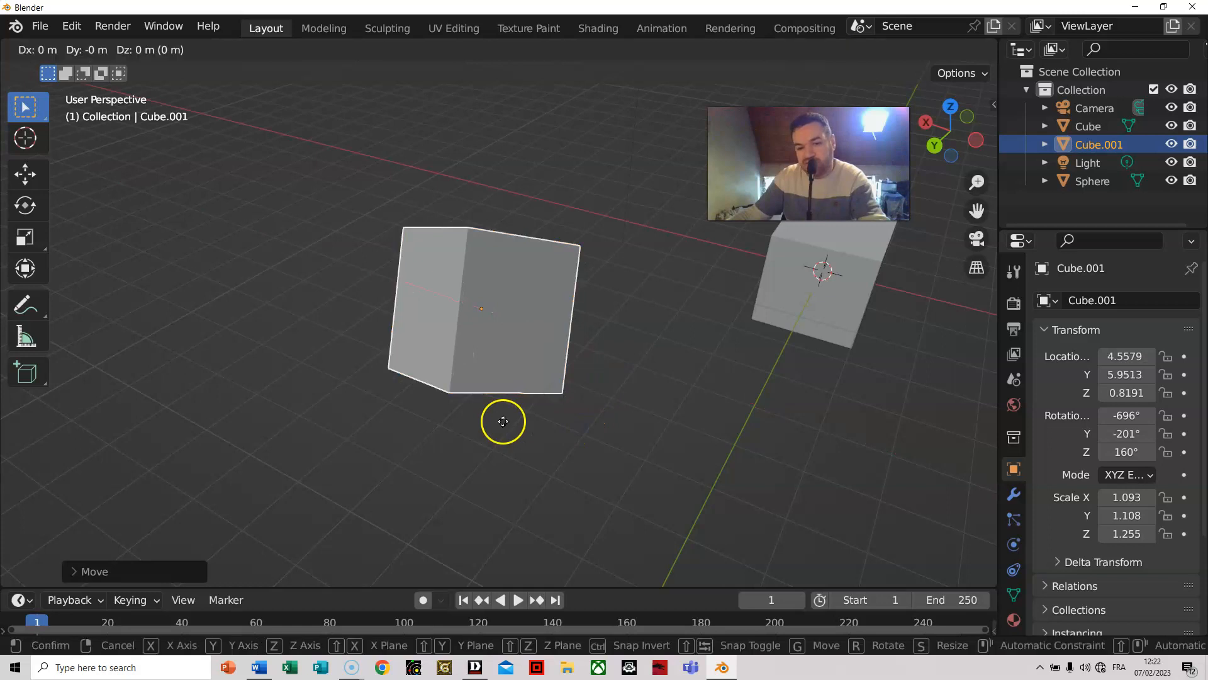
{"action": "key", "text": "x"}
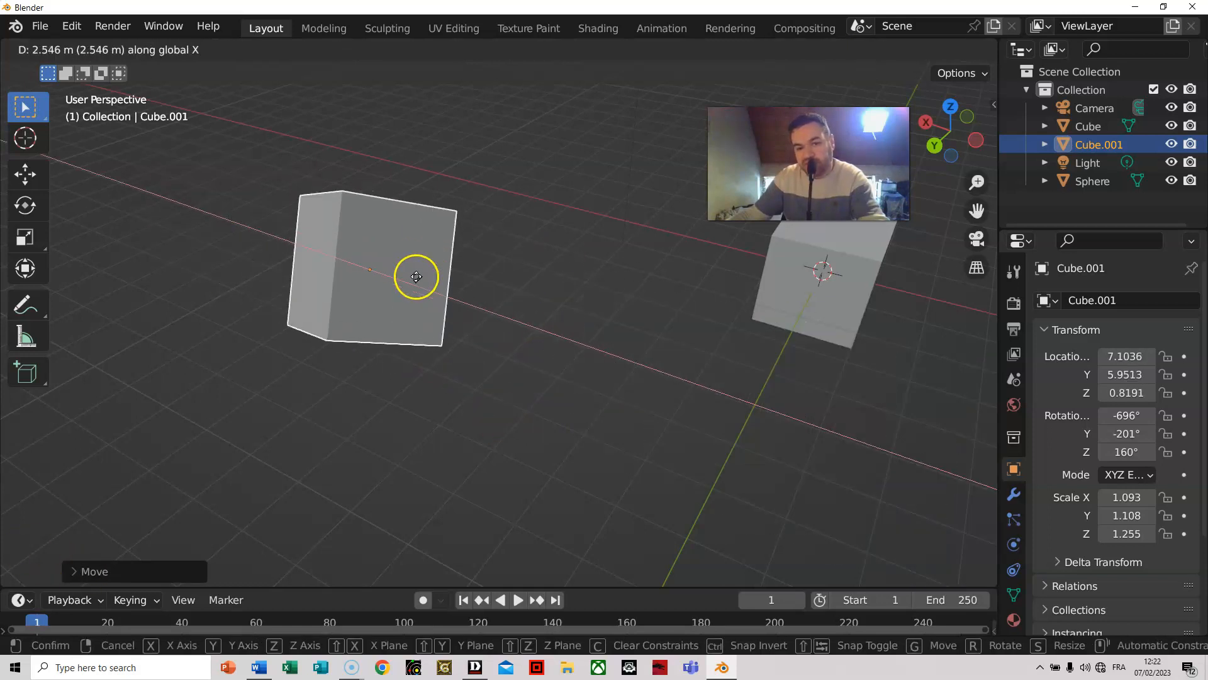
{"action": "left_click", "coordinate": [466, 299]}
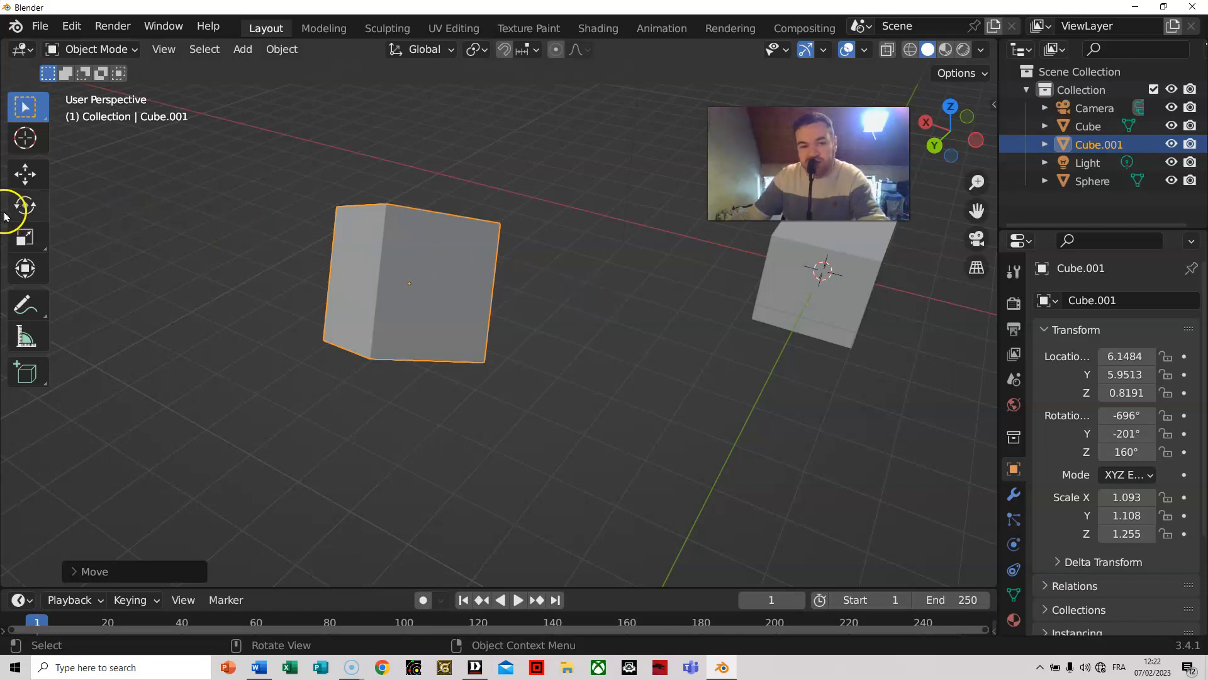
Grab the second cube without an axis constraint and move it to about X 4.5 m, Y 4.9 m, Z 0.8 m
{"action": "key", "text": "g"}
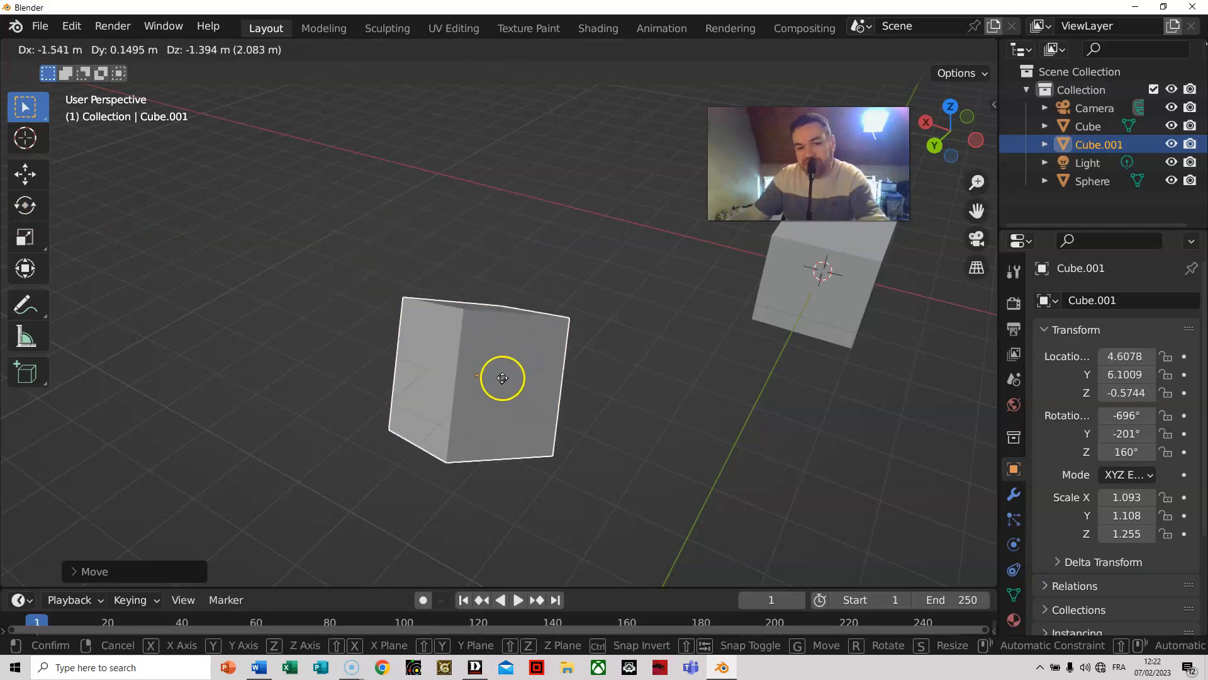
{"action": "left_click", "coordinate": [553, 297]}
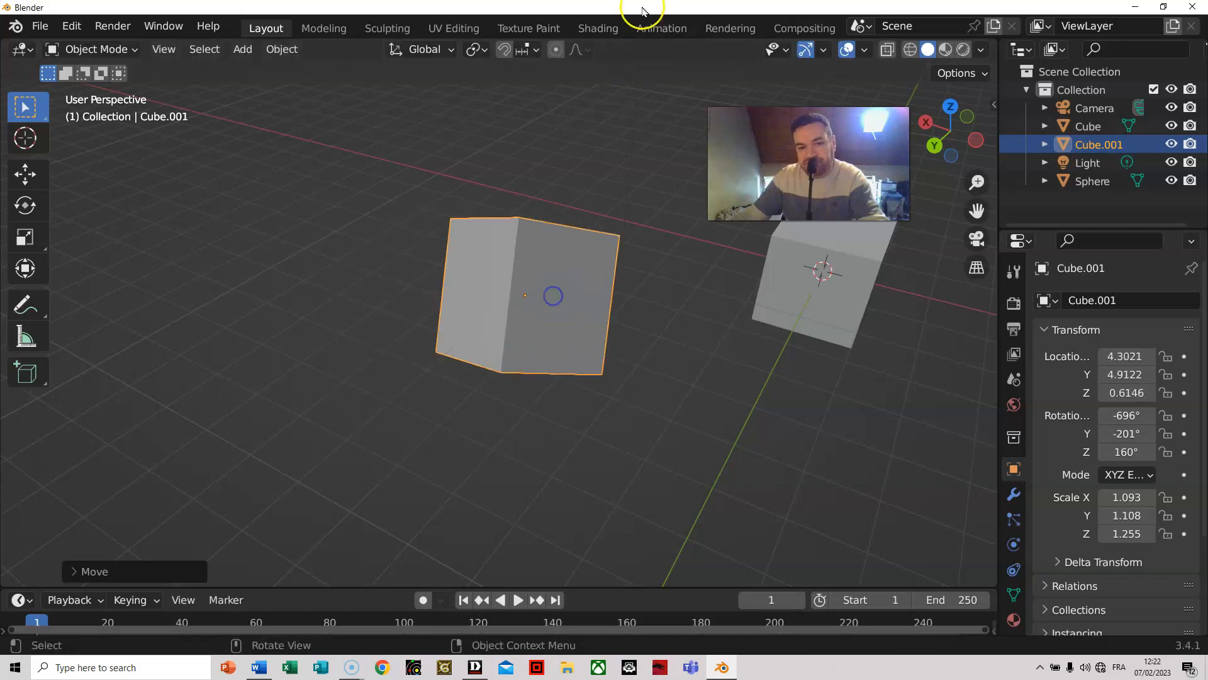
{"action": "left_click", "coordinate": [534, 301]}
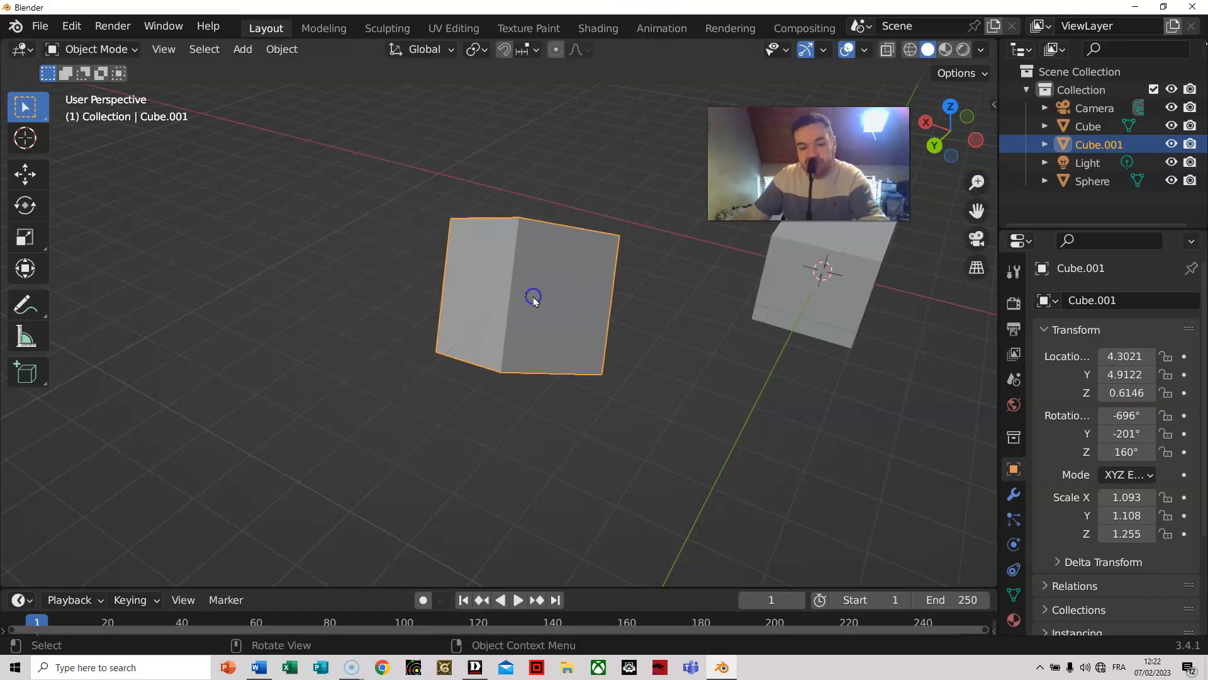
{"action": "key", "text": "g"}
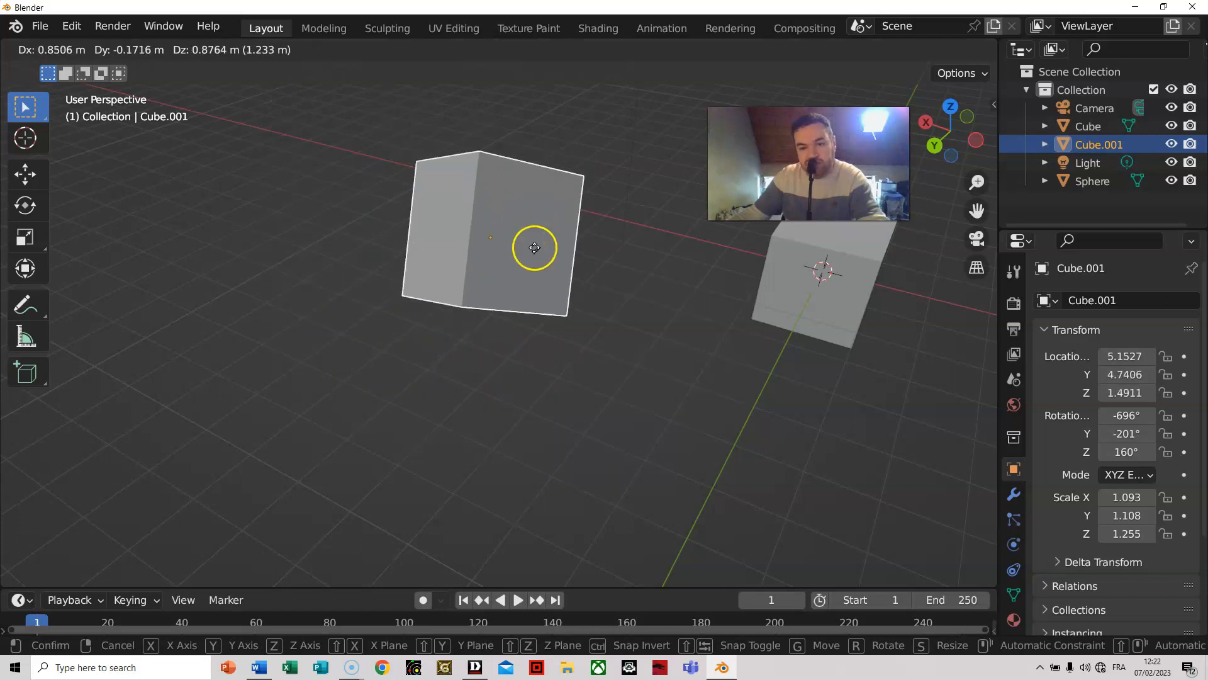
{"action": "left_click", "coordinate": [550, 281]}
Grab the second cube freely from a different viewing angle and place it at about X 4.6 m, Y 5.0 m, Z 1.0 m
{"action": "middle_click_drag", "start_coordinate": [729, 361], "coordinate": [597, 342]}
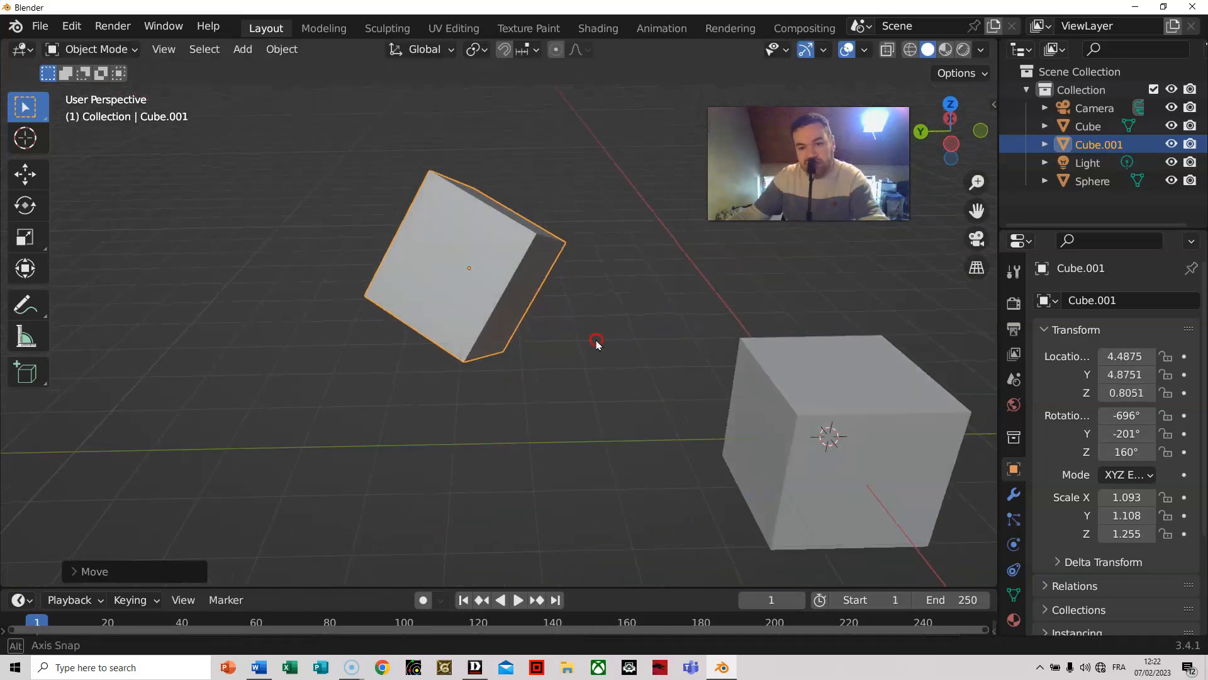
{"action": "key", "text": "g"}
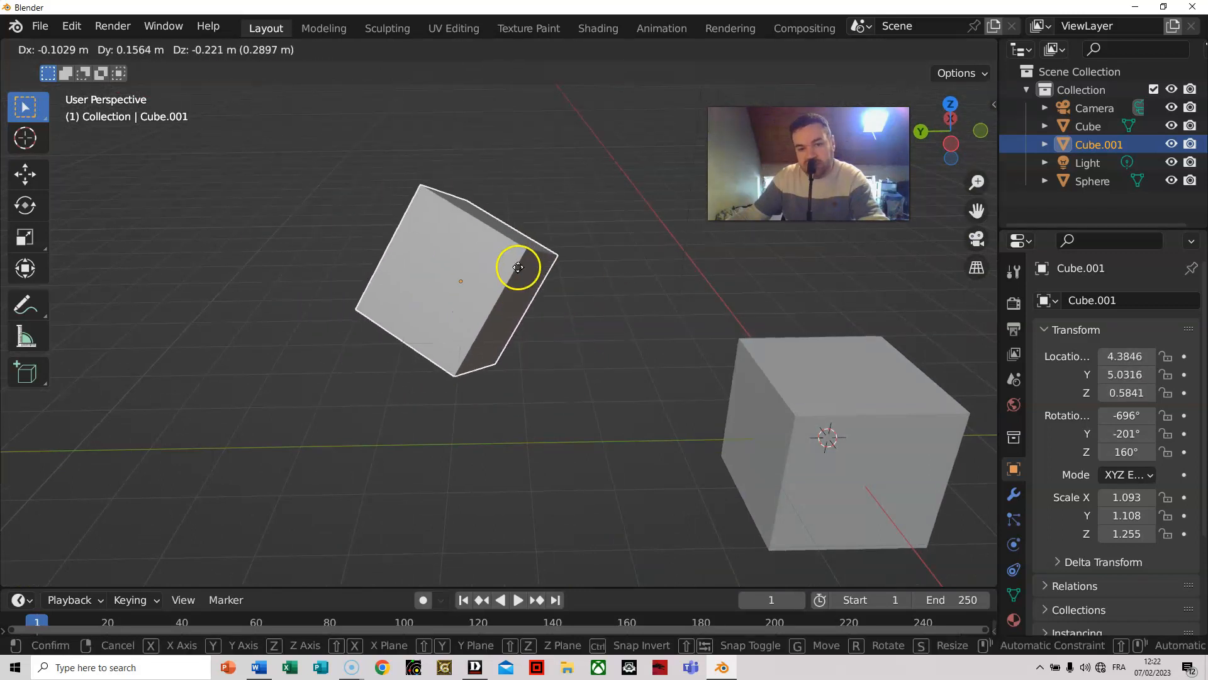
{"action": "left_click", "coordinate": [540, 275]}
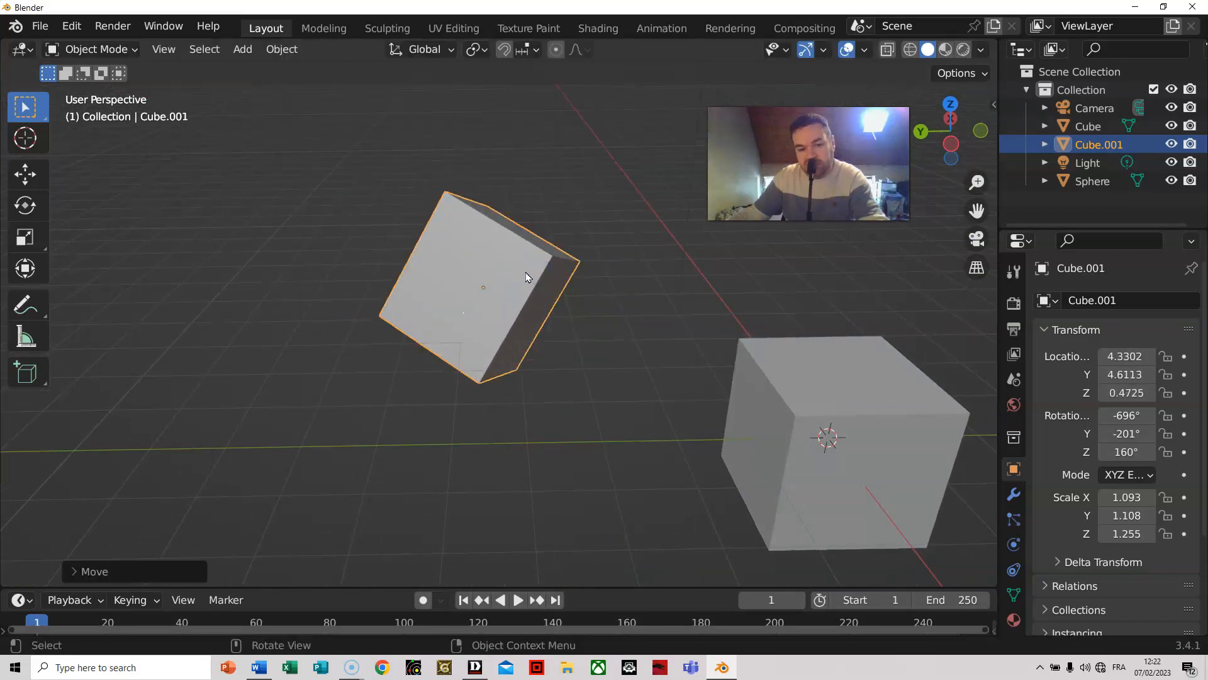
{"action": "key", "text": "g"}
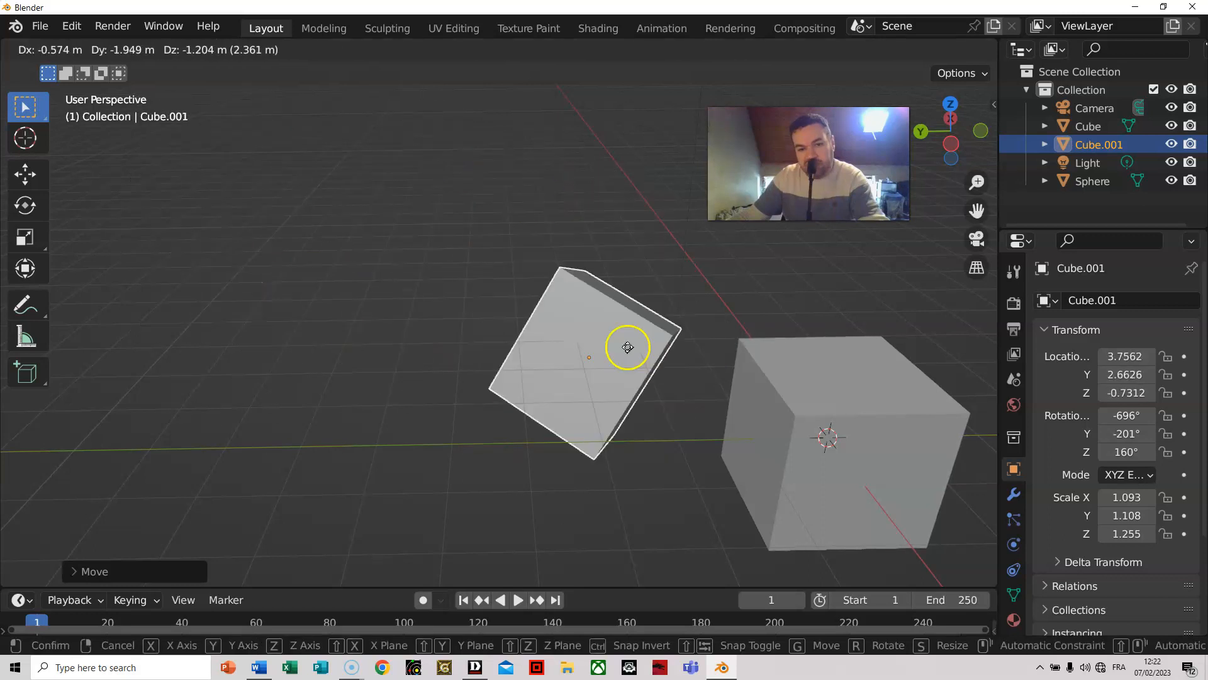
{"action": "left_click", "coordinate": [503, 242]}
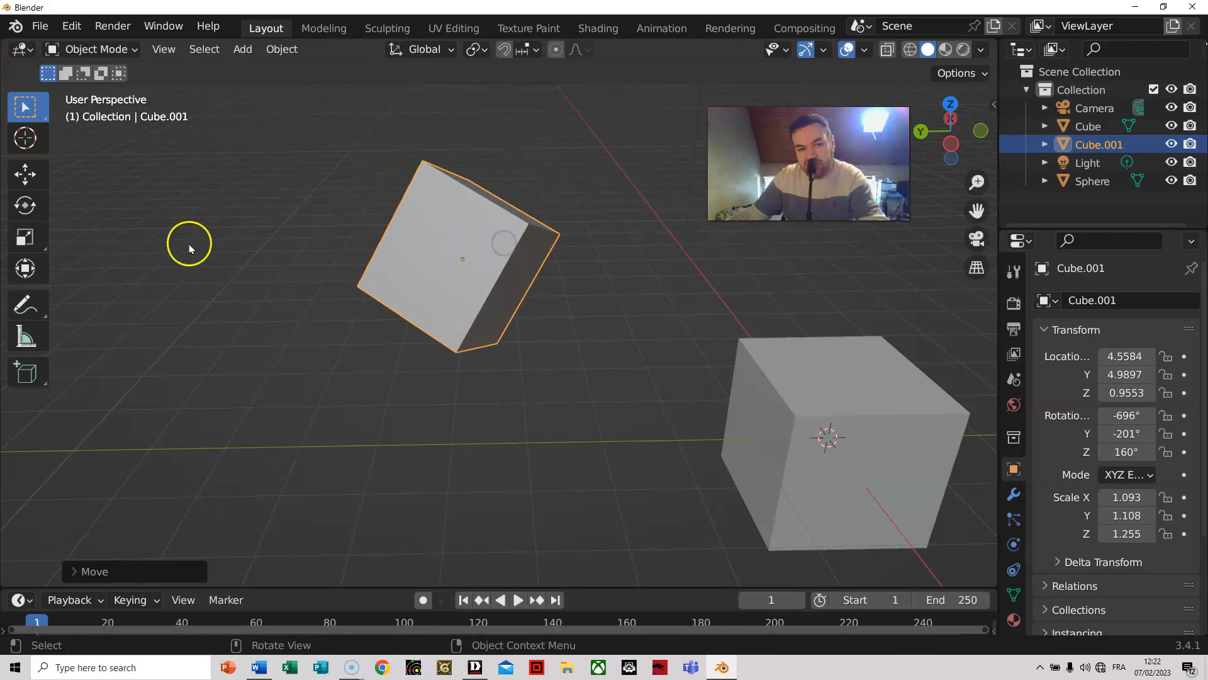
Activate the Rotate tool and grab the second cube freely to about X 4.1 m, Y 6.2 m, Z -0.1 m
{"action": "left_click", "coordinate": [25, 206]}
{"action": "key", "text": "g"}
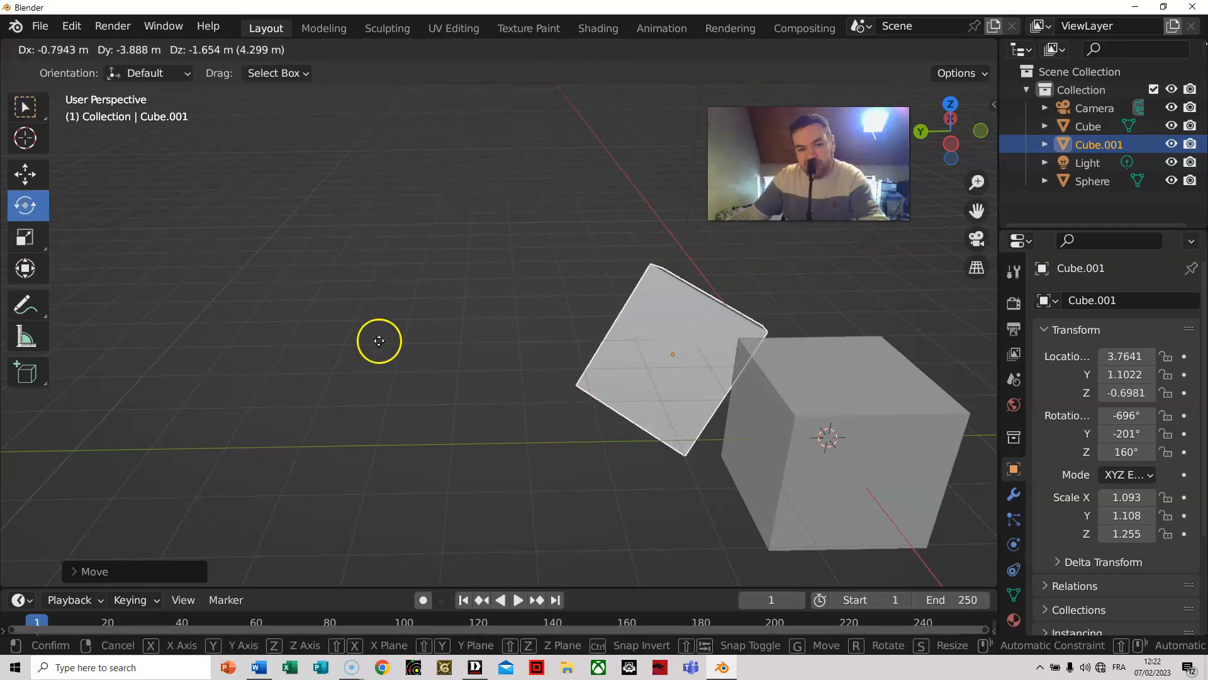
{"action": "left_click", "coordinate": [104, 295]}
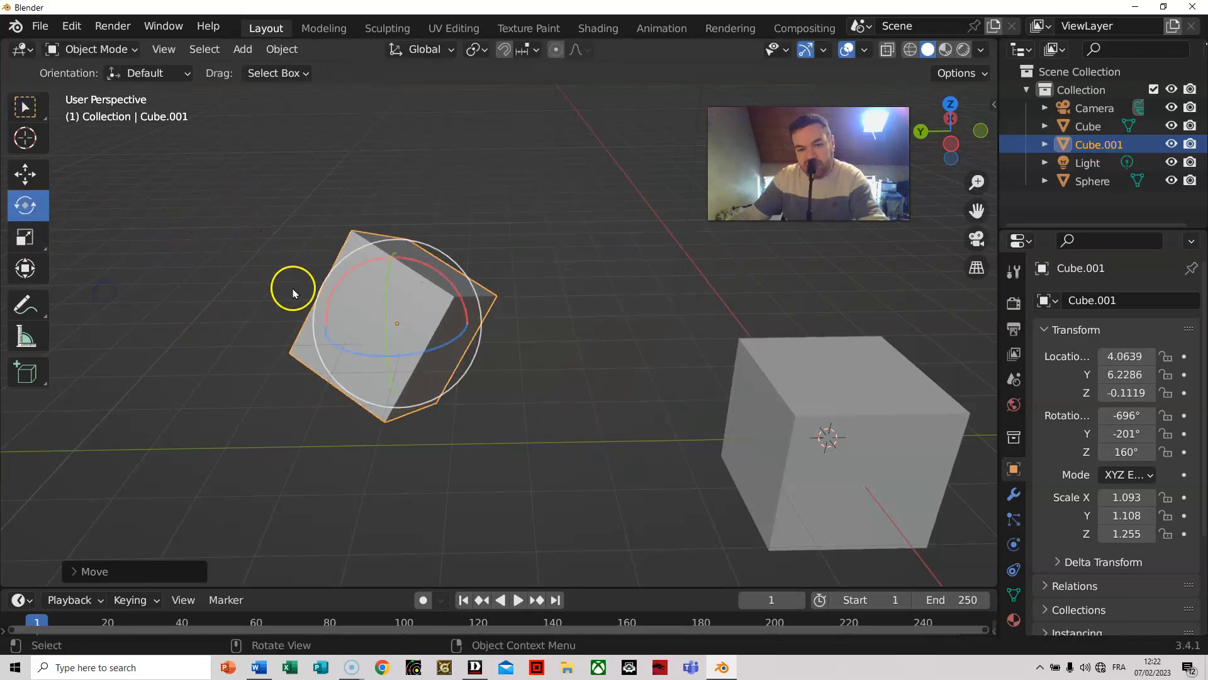
Rotate the second cube with its rotation gizmo and slide it along the global X axis to about X 4.2 m
{"action": "left_click_drag", "start_coordinate": [417, 270], "coordinate": [472, 280]}
{"action": "key", "text": "g"}
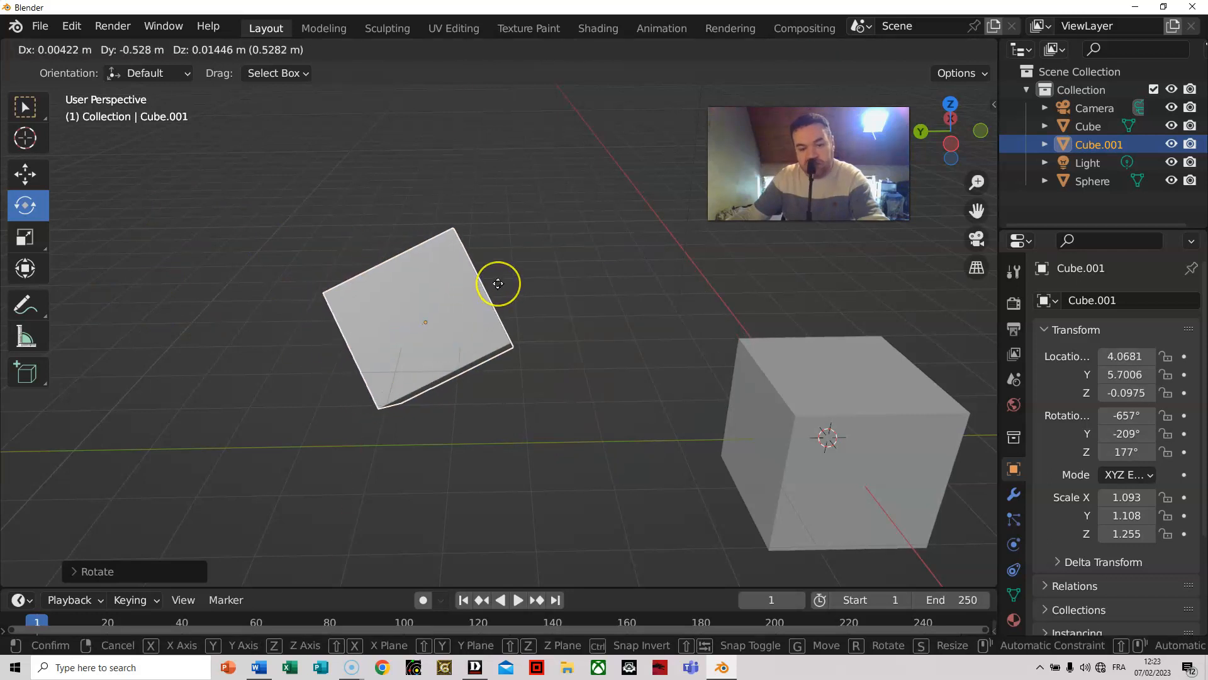
{"action": "key", "text": "x"}
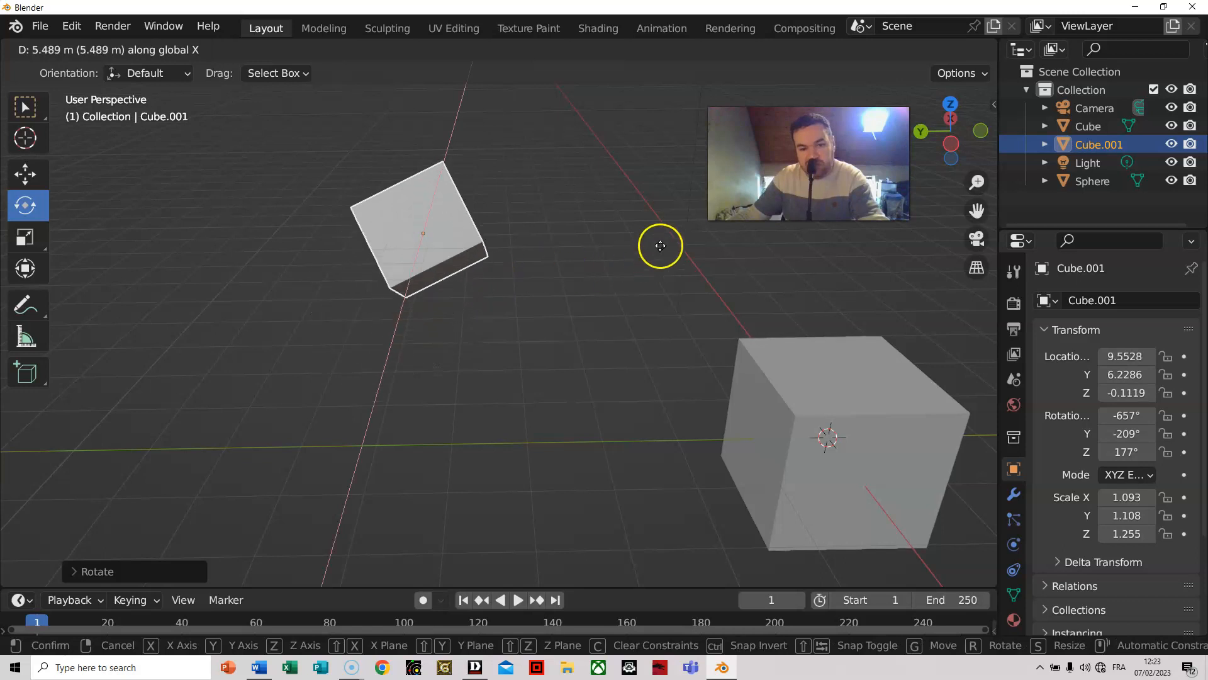
{"action": "left_click", "coordinate": [564, 311]}
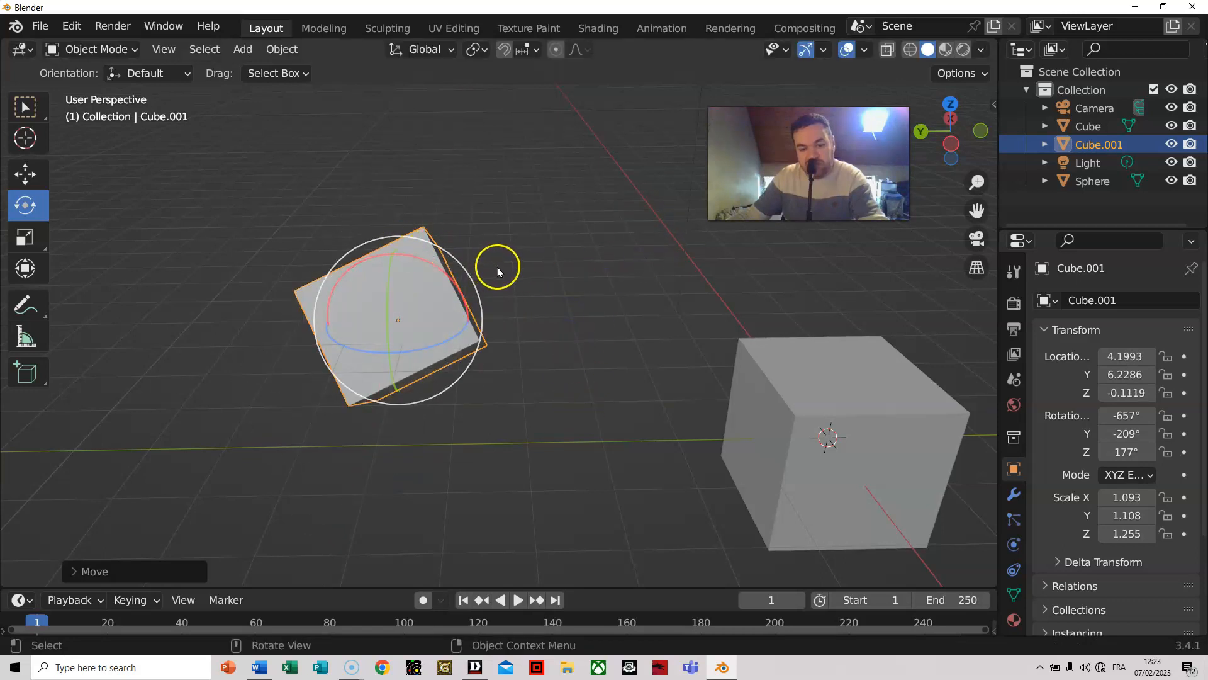
Grab the second cube freely to about (4.8, 4.8, 1.1) m and the first cube to about (0.3, 0.4, 0.7) m
{"action": "key", "text": "g"}
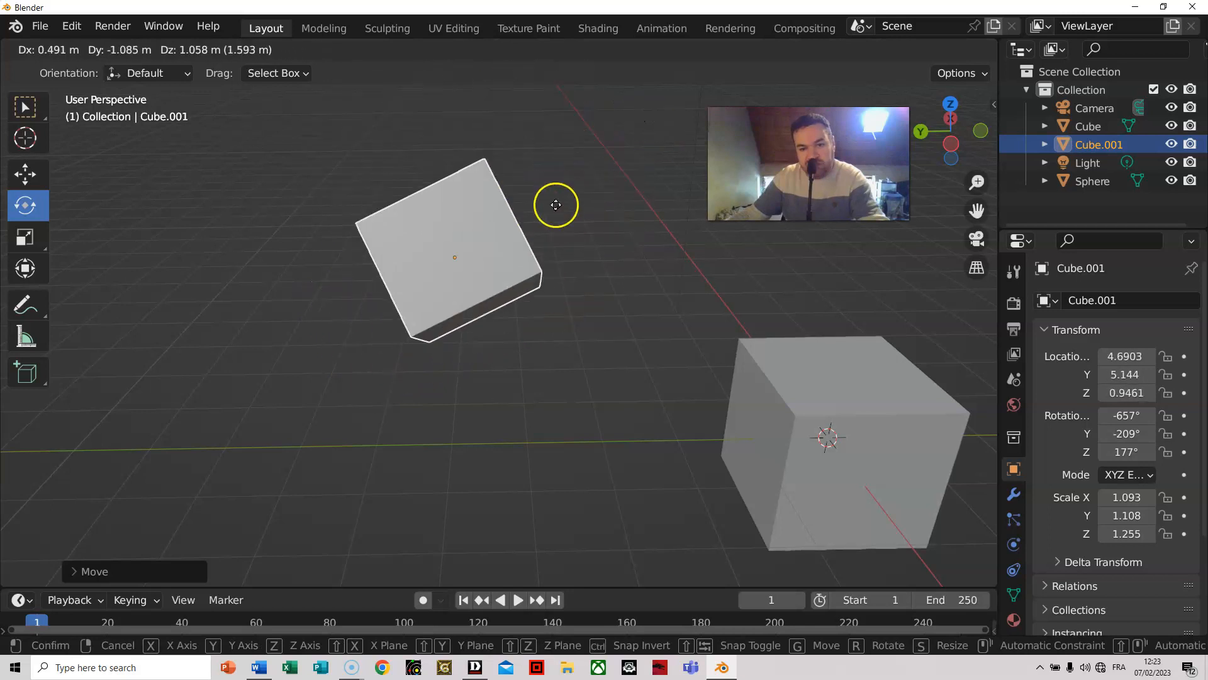
{"action": "left_click", "coordinate": [575, 193]}
{"action": "left_click", "coordinate": [897, 418]}
{"action": "key", "text": "g"}
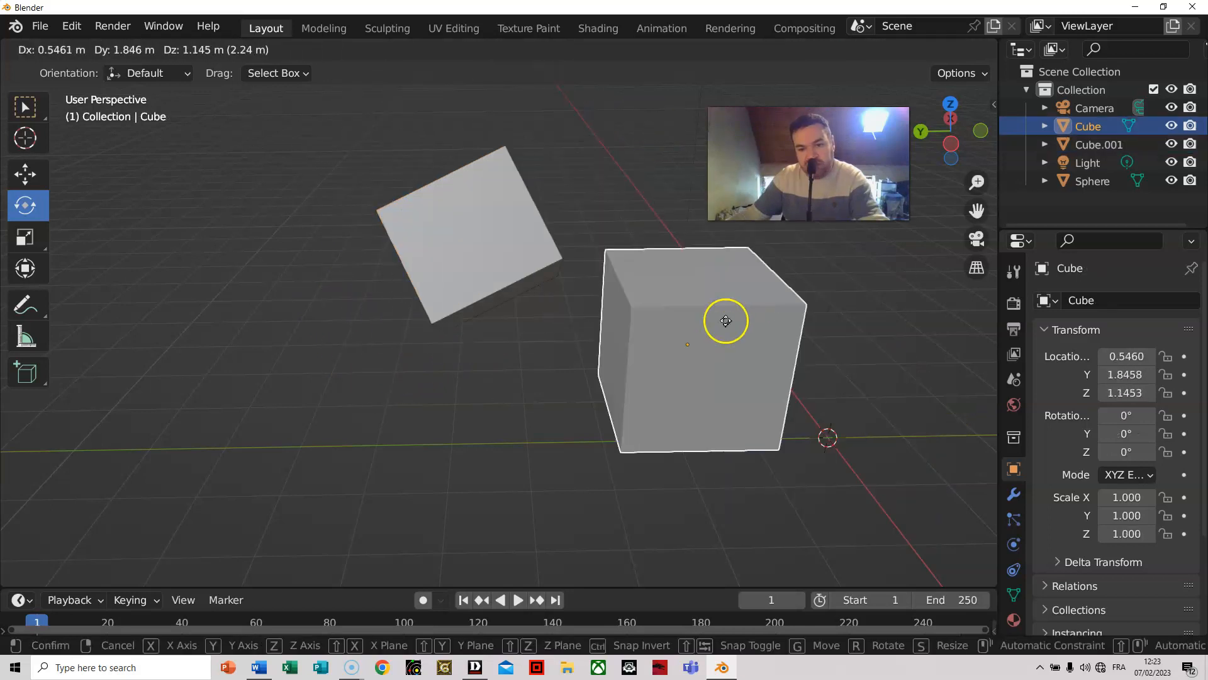
{"action": "left_click", "coordinate": [867, 367]}
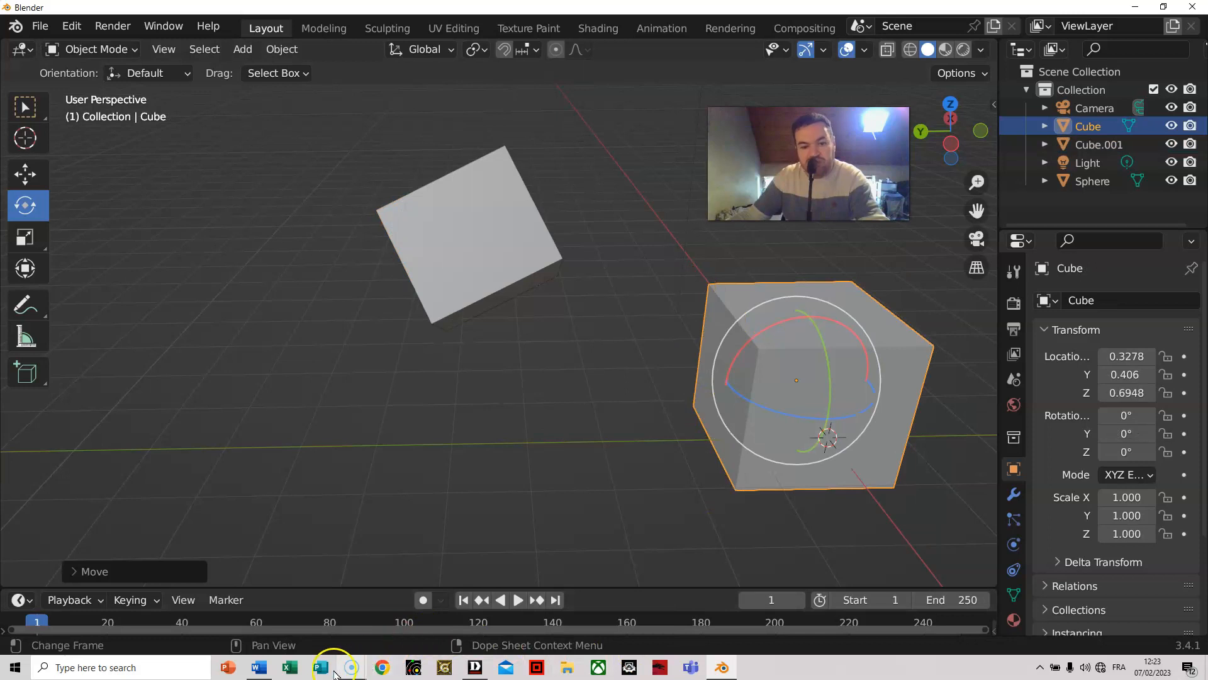
Switch to Word to look up the grab, rotate and scale shortcuts in the Blender Shortcuts document, and return to Blender
{"action": "left_click", "coordinate": [260, 670]}
{"action": "scroll", "coordinate": [615, 440], "scroll_direction": "up", "scroll_amount": 4}
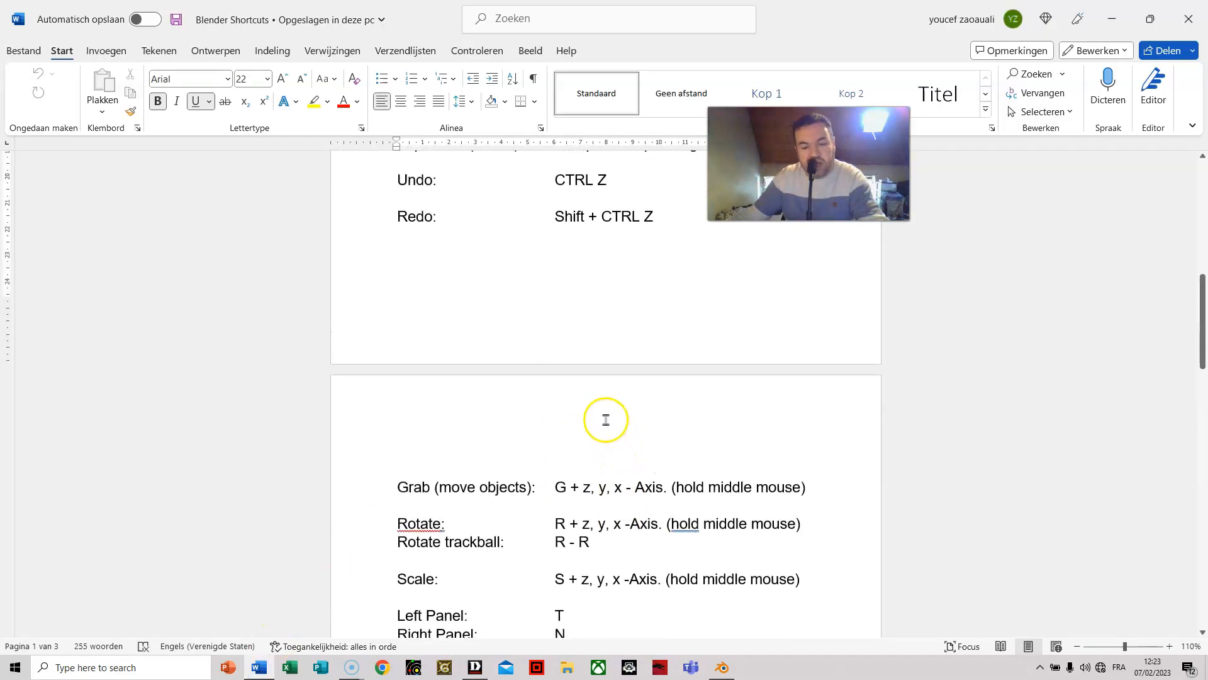
{"action": "left_click", "coordinate": [722, 667]}
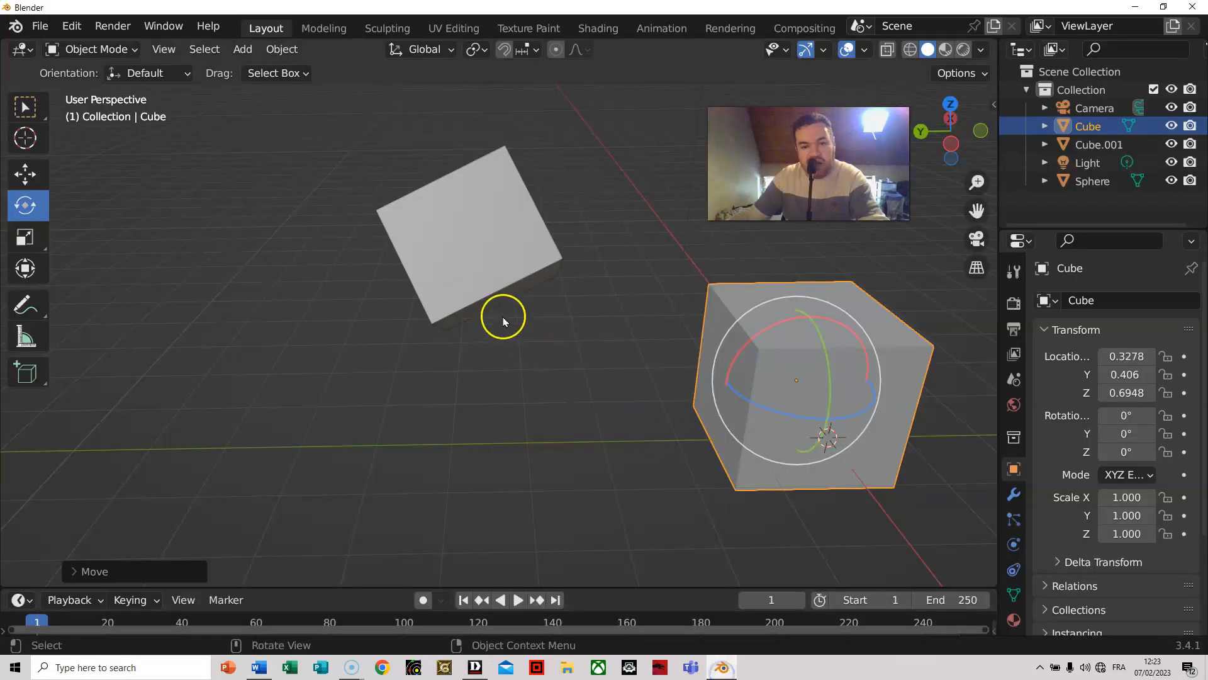
Select the second cube and rotate it freely in all directions with trackball rotation
{"action": "left_click", "coordinate": [468, 263]}
{"action": "left_click_drag", "start_coordinate": [469, 263], "coordinate": [550, 165]}
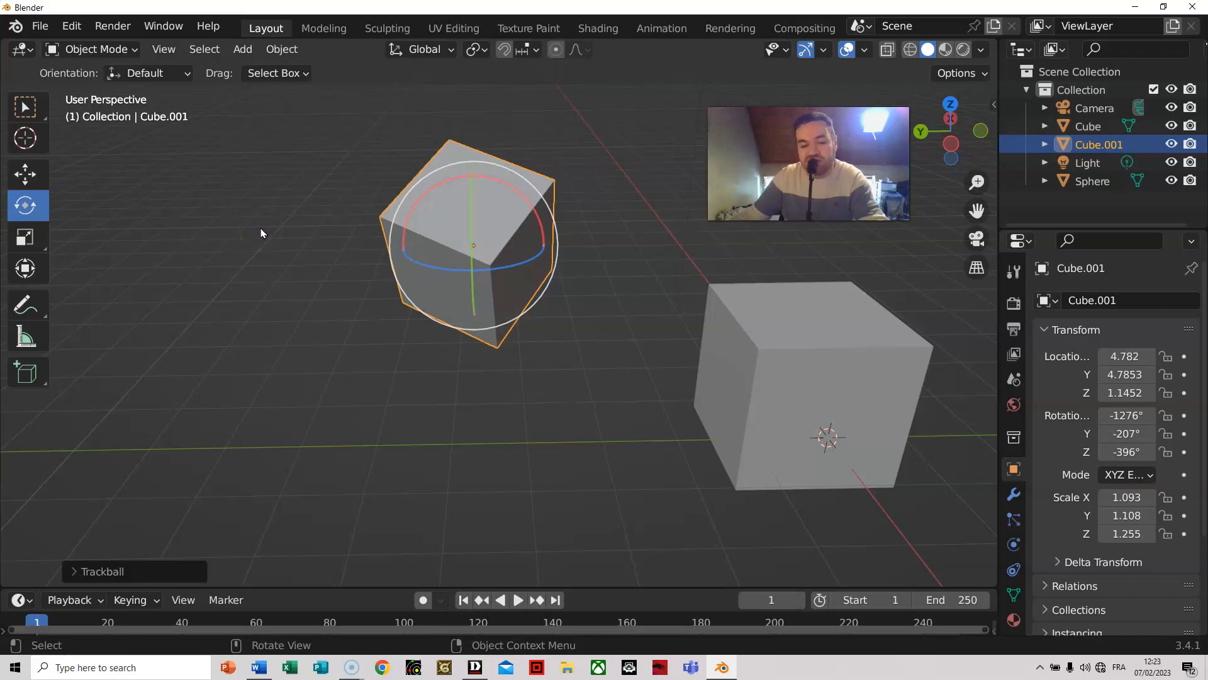
{"action": "key", "text": "r"}
{"action": "key", "text": "r"}
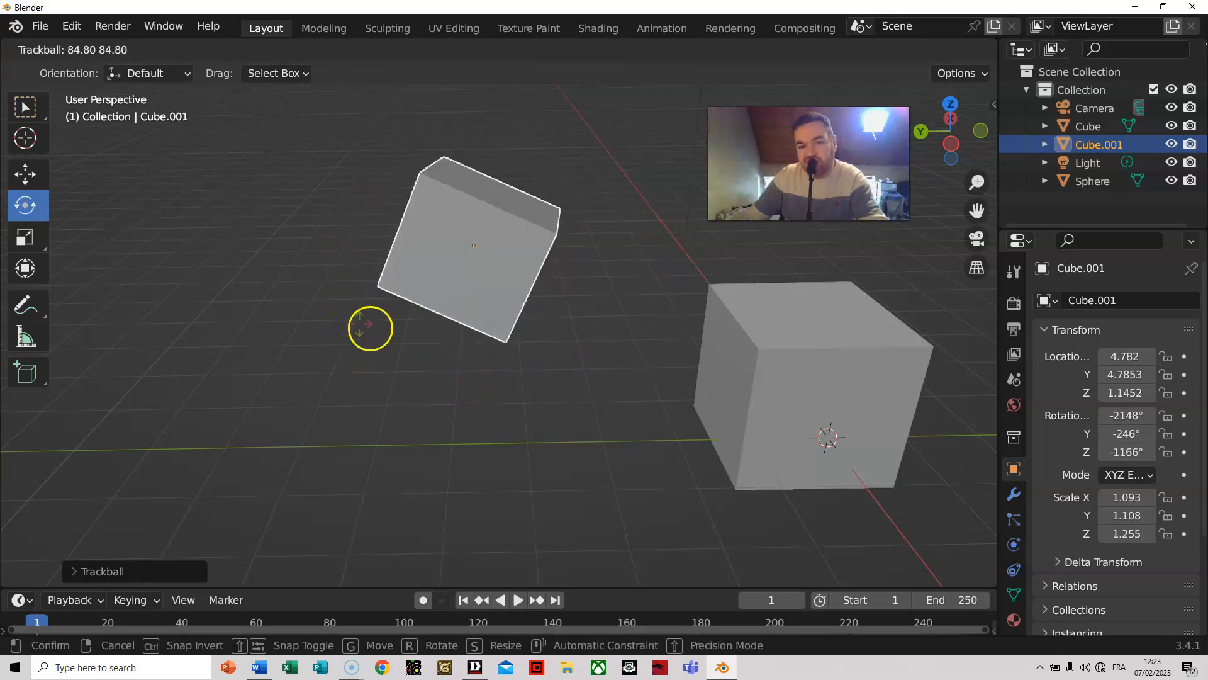
{"action": "left_click", "coordinate": [535, 261]}
Try a free grab on the second cube, and turn it with trackball rotation to about X -3450°, Y -240°, Z -2351°
{"action": "key", "text": "g"}
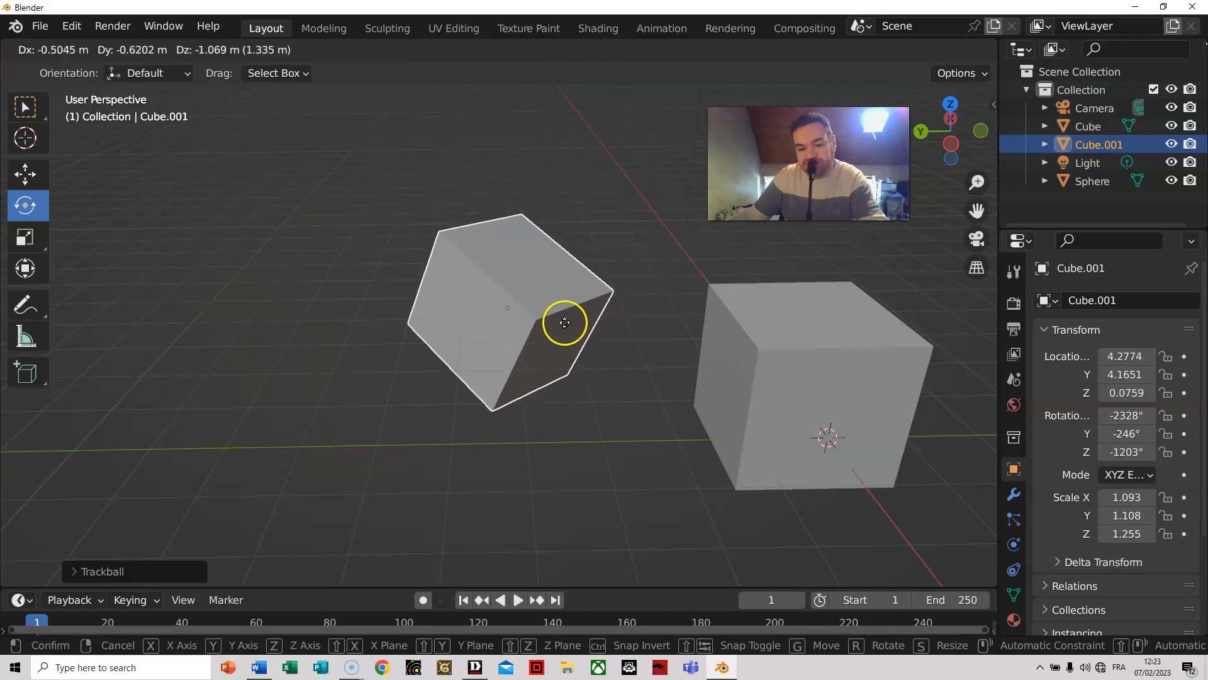
{"action": "key", "text": "r"}
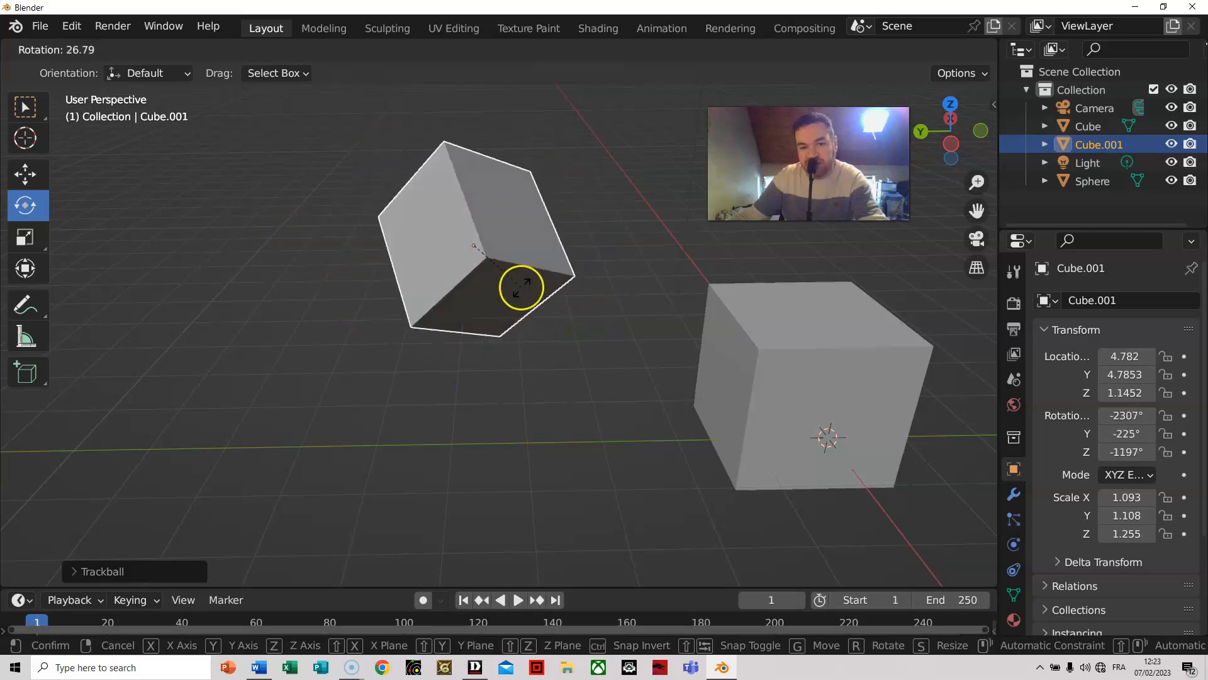
{"action": "key", "text": "r"}
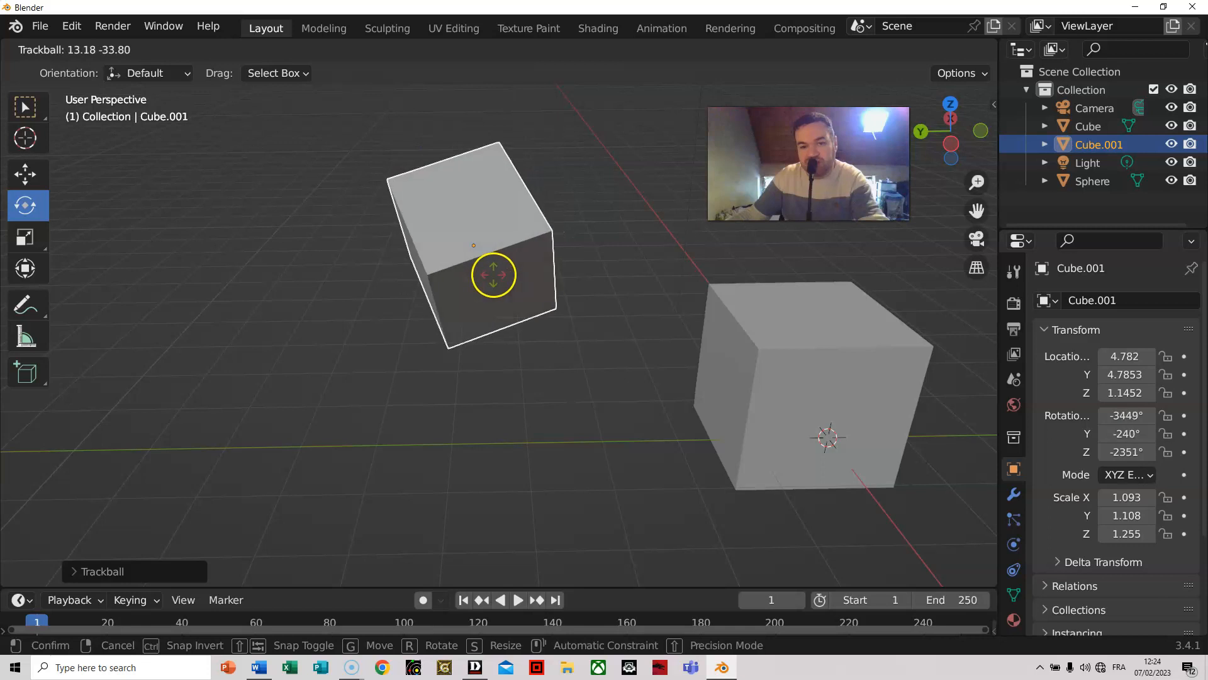
{"action": "left_click", "coordinate": [488, 271]}
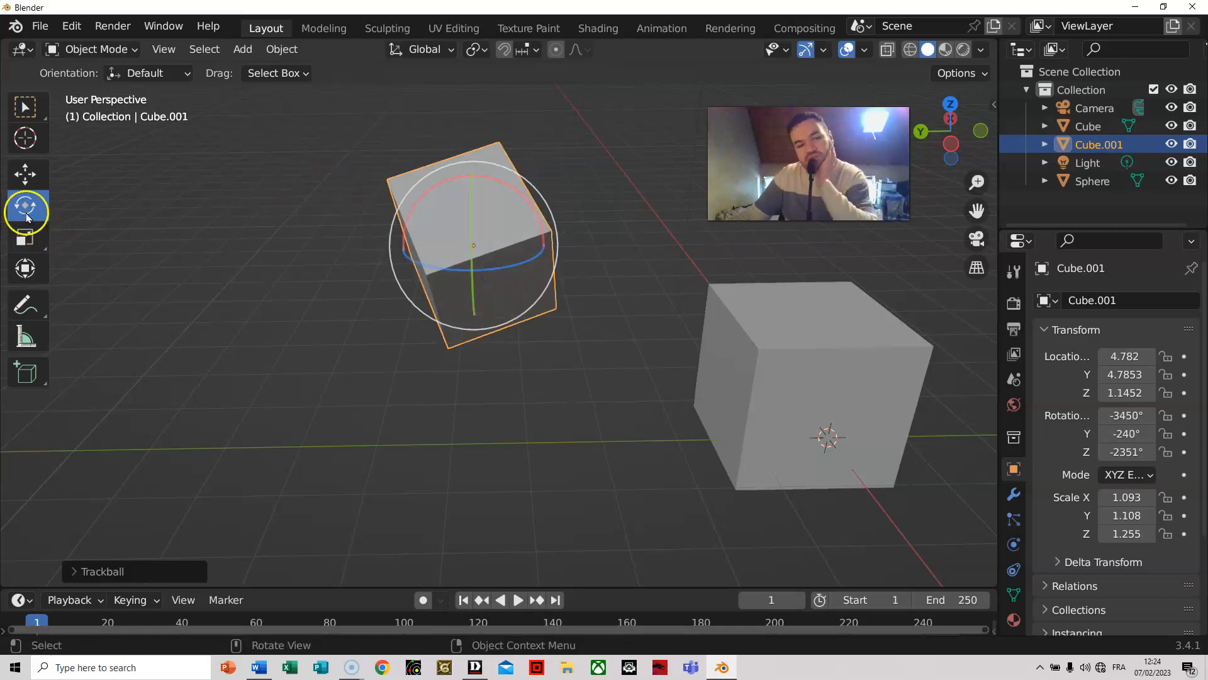
Activate the Move tool and grab the second cube freely to about X 4.2 m, Y 5.9 m, Z -0.1 m
{"action": "left_click", "coordinate": [25, 174]}
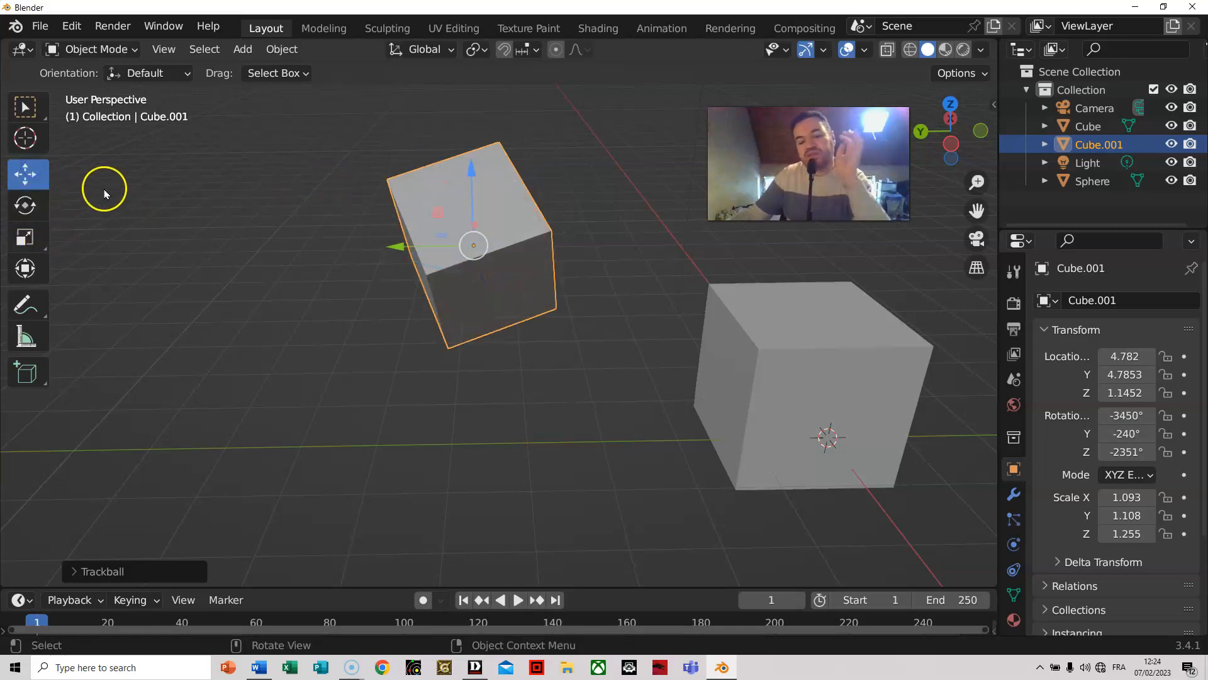
{"action": "key", "text": "g"}
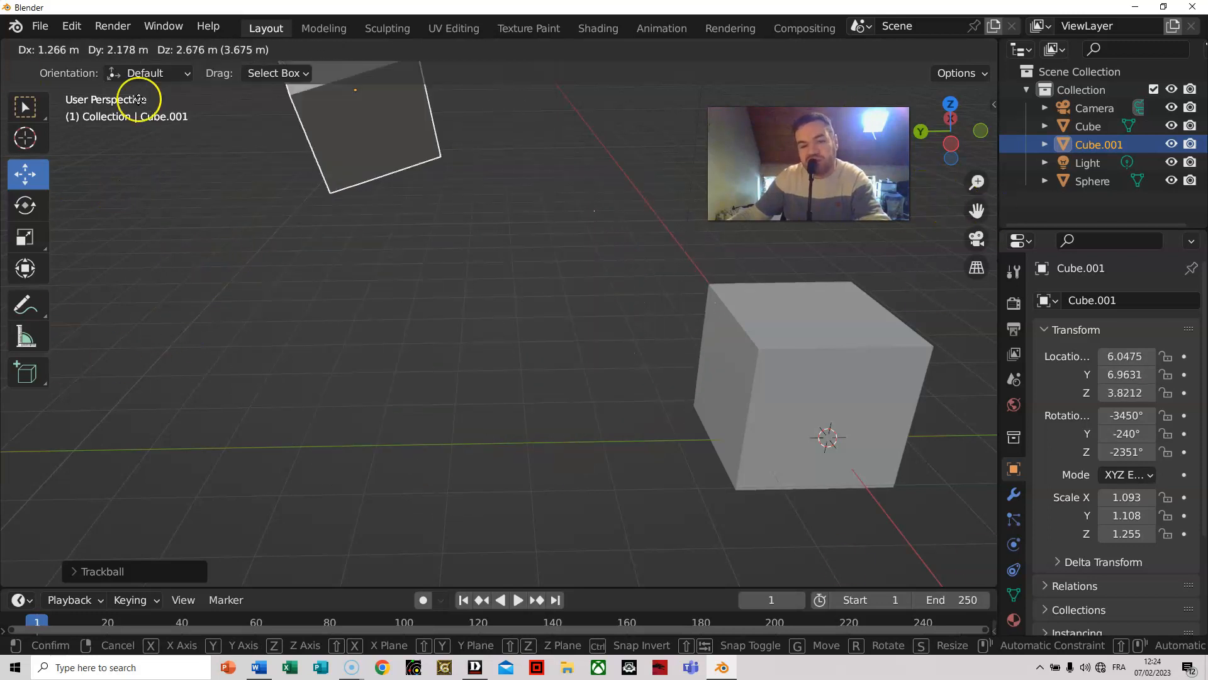
{"action": "left_click", "coordinate": [48, 264]}
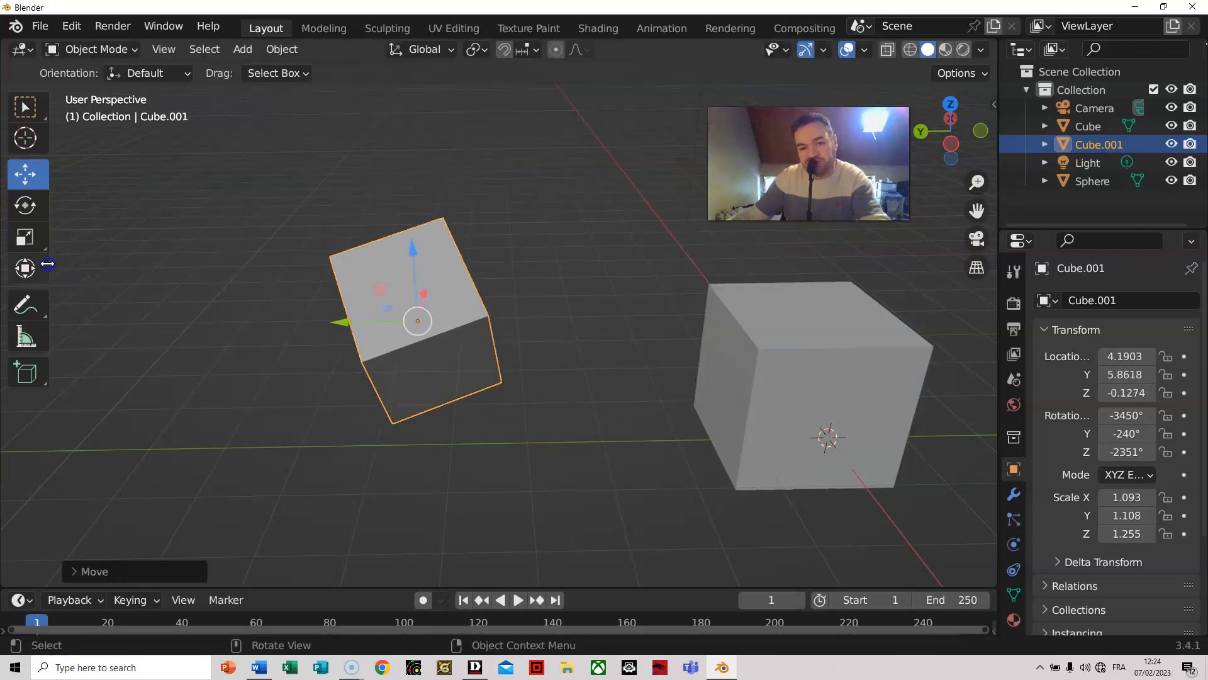
Scale the second cube up uniformly to about X 1.88, Y 1.91, Z 2.16 and turn it with trackball rotation
{"action": "key", "text": "s"}
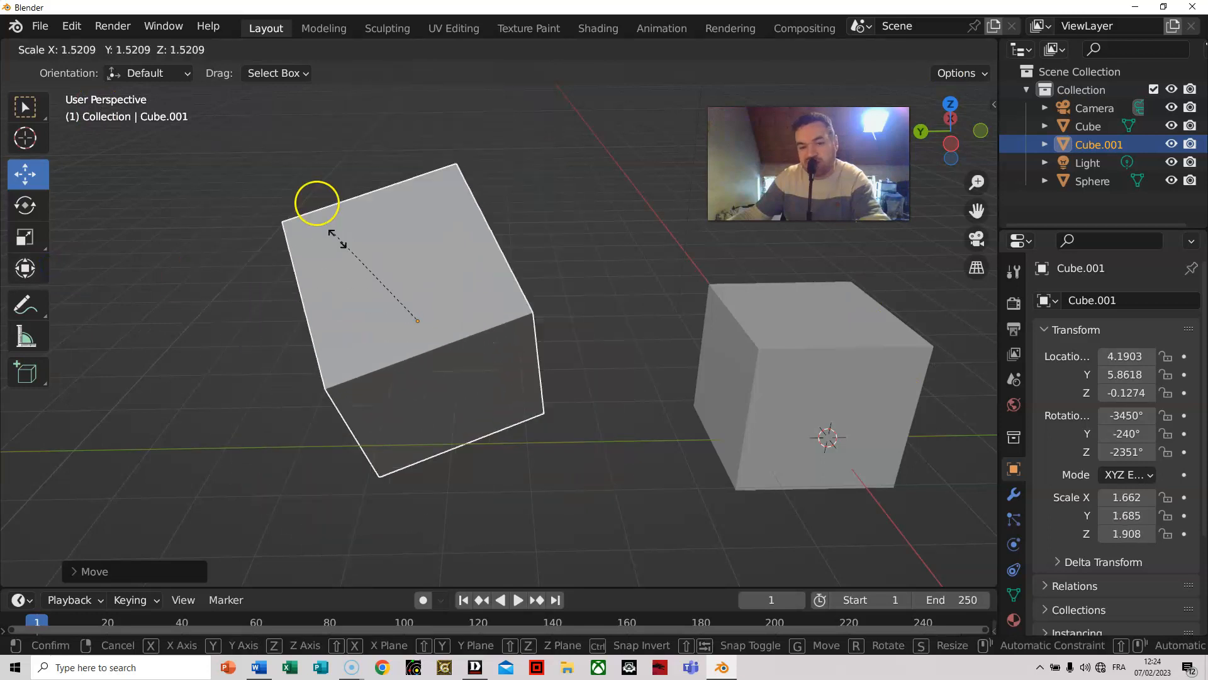
{"action": "left_click", "coordinate": [321, 225]}
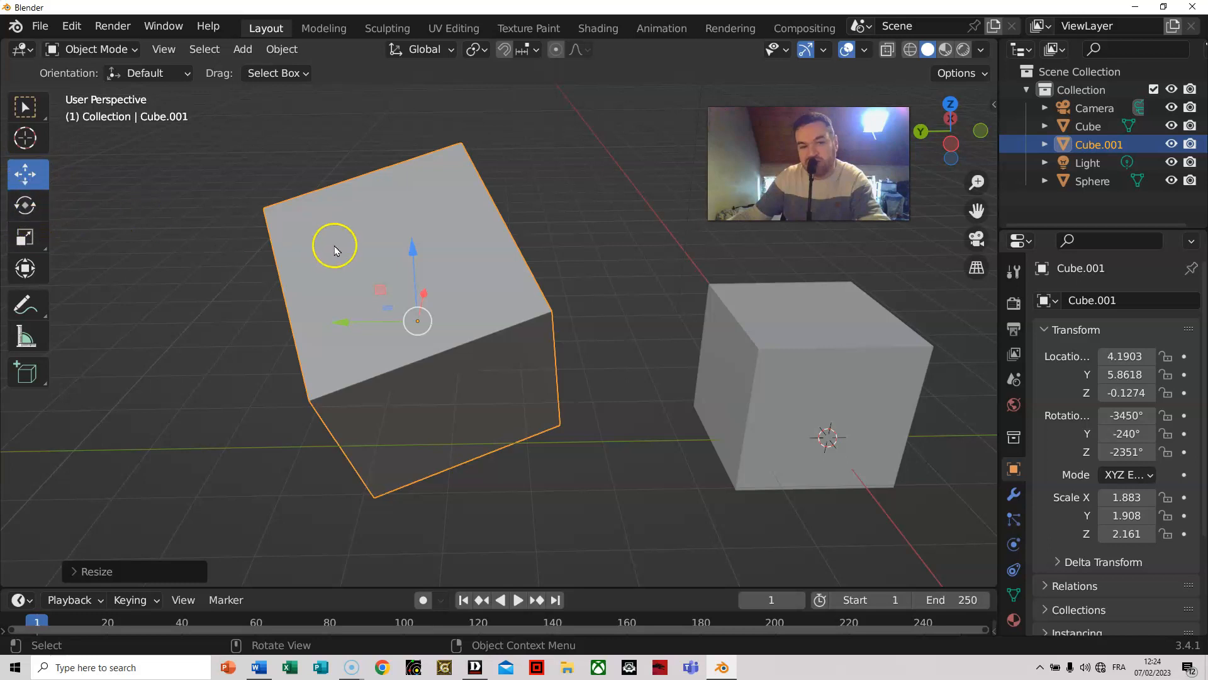
{"action": "key", "text": "g"}
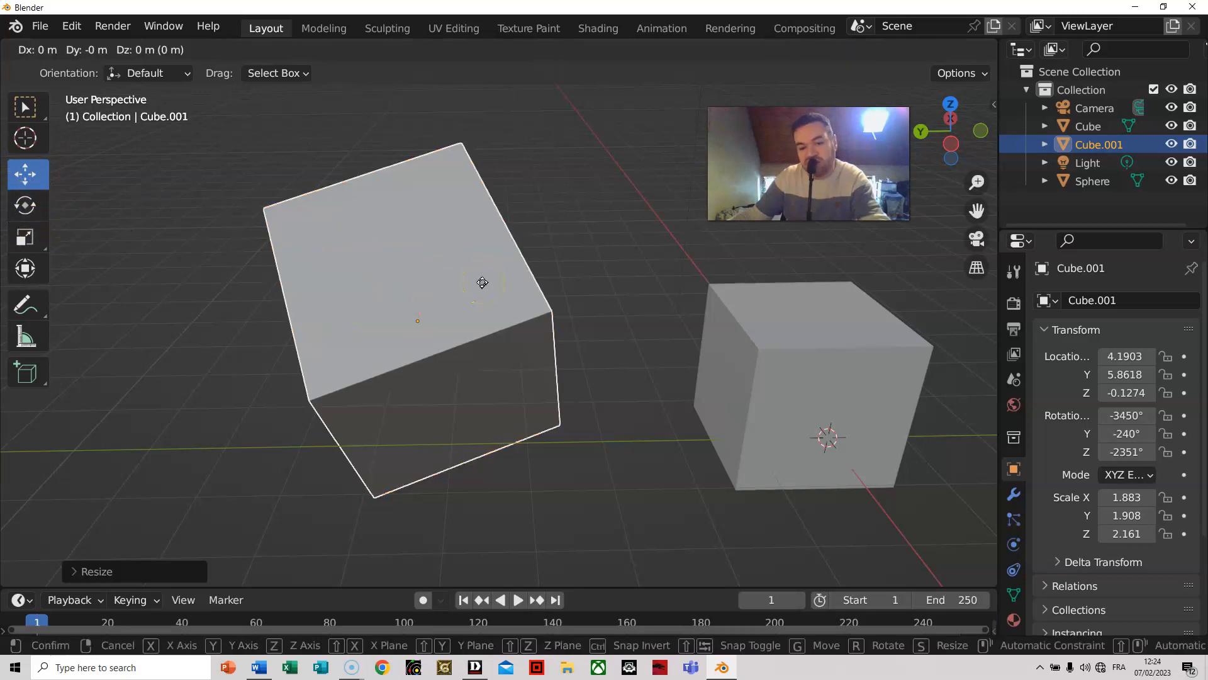
{"action": "key", "text": "r"}
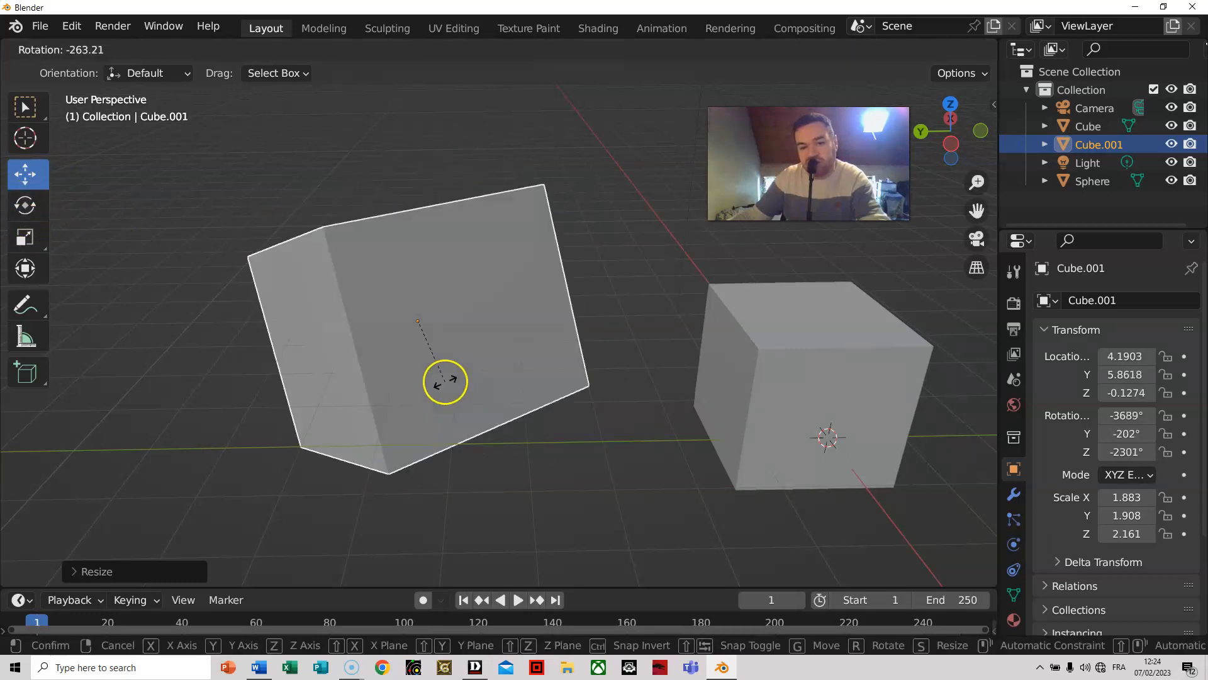
{"action": "key", "text": "r"}
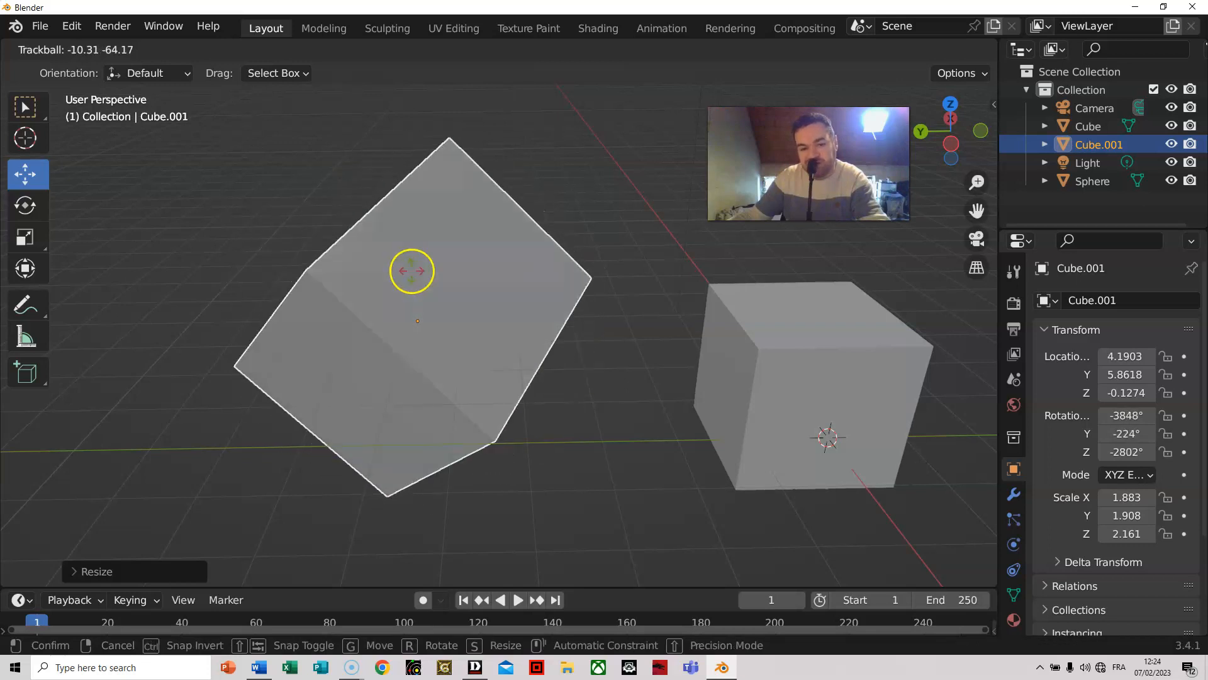
{"action": "left_click", "coordinate": [412, 272]}
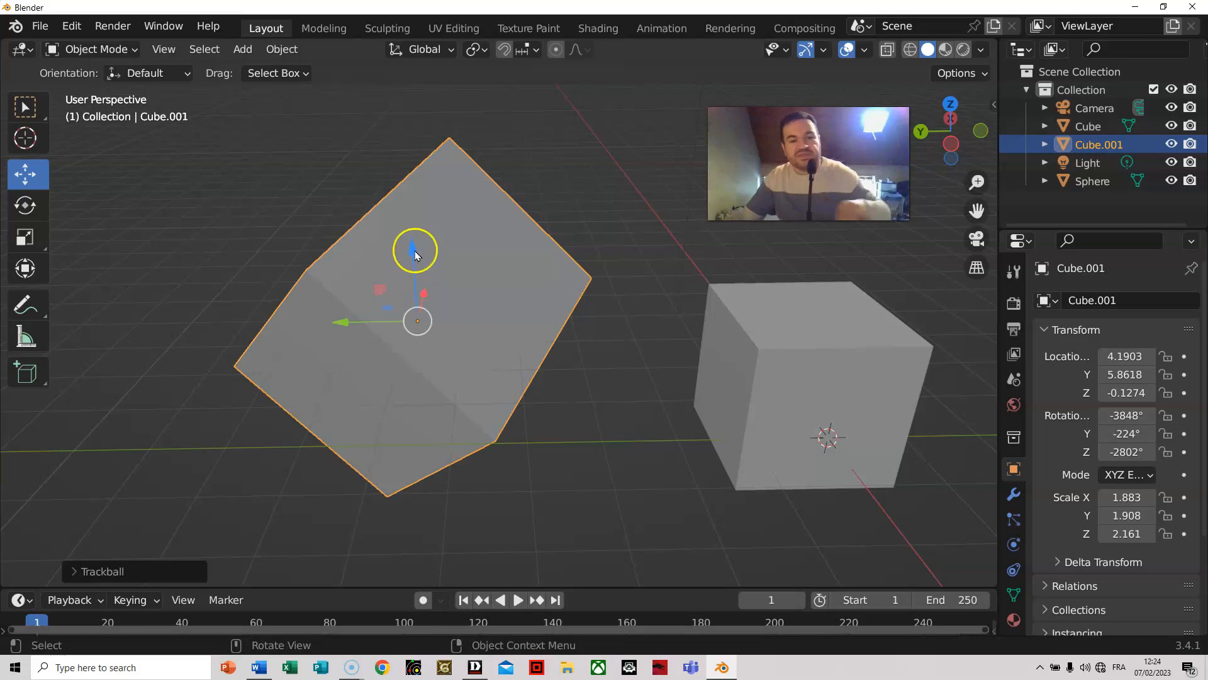
Move the sphere along the Y axis in the negative direction, well clear of both cubes
{"action": "scroll", "coordinate": [553, 171], "scroll_direction": "down", "scroll_amount": 5}
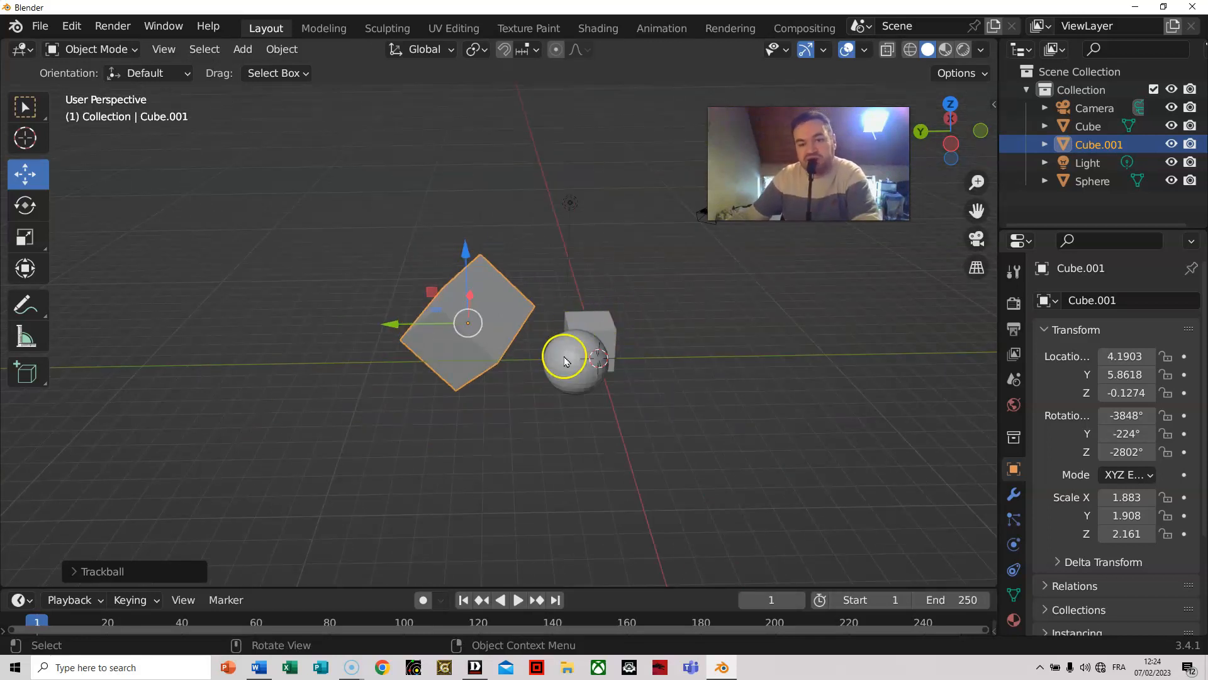
{"action": "left_click", "coordinate": [574, 354]}
{"action": "left_click_drag", "start_coordinate": [502, 362], "coordinate": [712, 351]}
Move the first cube axis by axis with the move gizmo to about X 1.6 m, Y -1.0 m, Z 2.3 m
{"action": "left_click", "coordinate": [598, 338]}
{"action": "left_click_drag", "start_coordinate": [592, 272], "coordinate": [594, 237]}
{"action": "left_click_drag", "start_coordinate": [513, 308], "coordinate": [552, 304]}
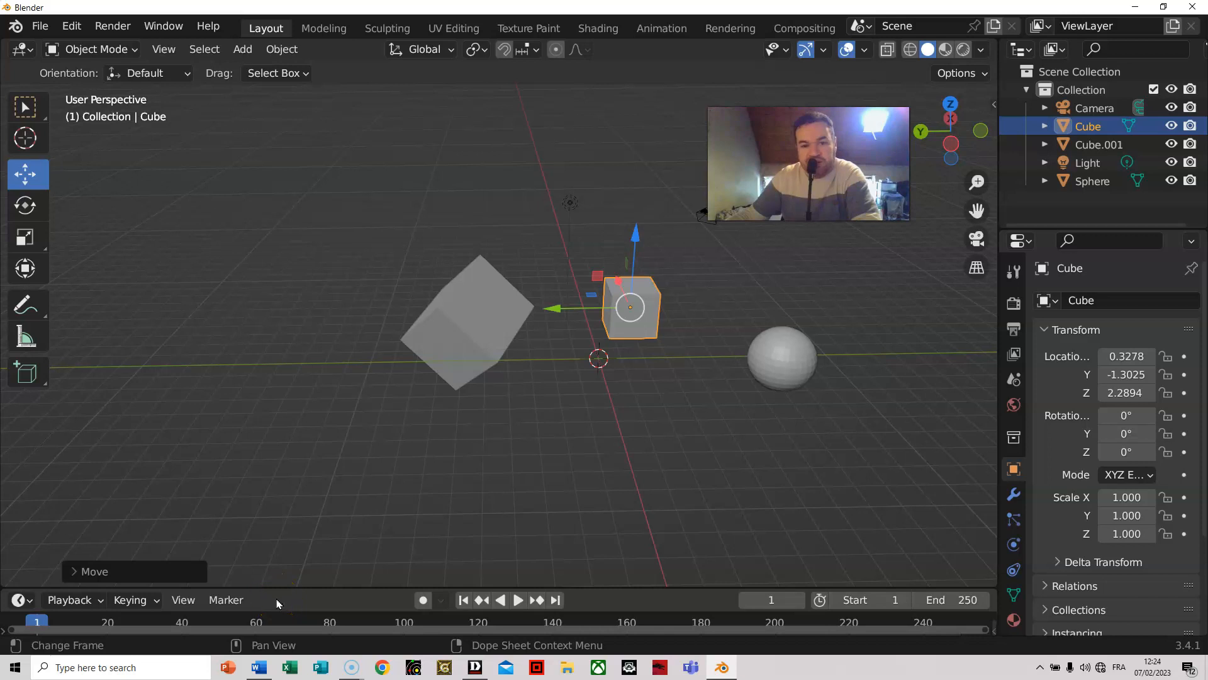
{"action": "mouse_move", "coordinate": [618, 281]}
{"action": "left_mouse_down"}
{"action": "mouse_move", "coordinate": [674, 448]}
{"action": "mouse_move", "coordinate": [608, 264]}
{"action": "left_mouse_up"}
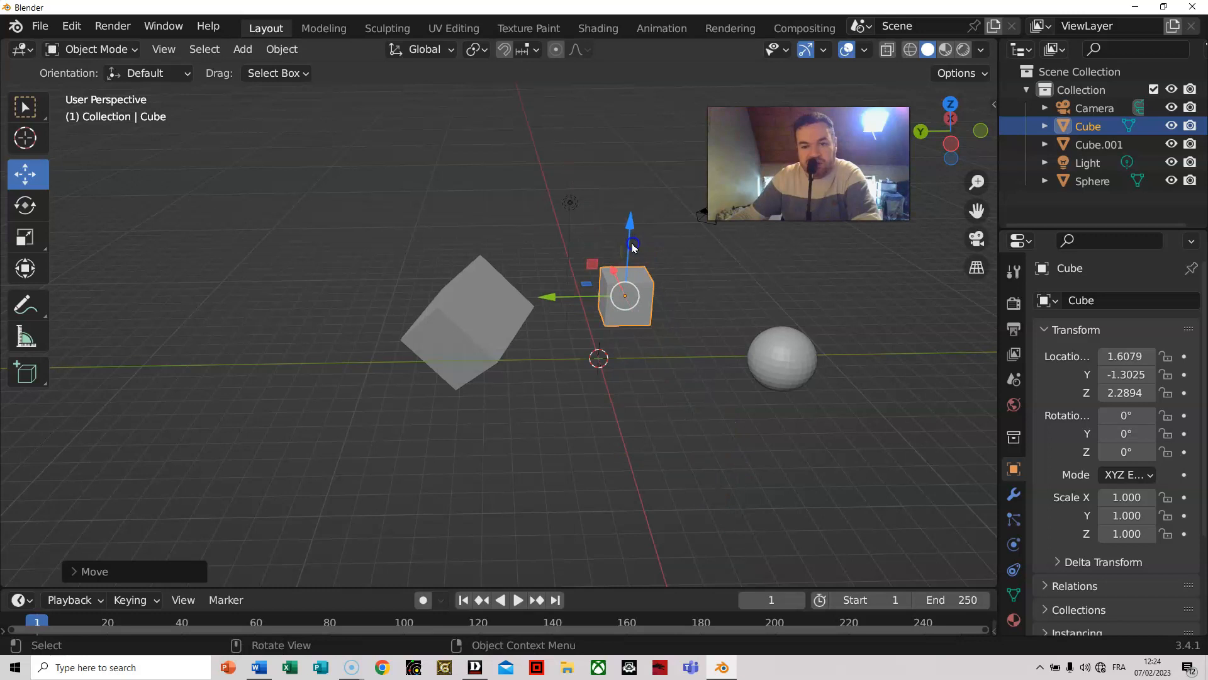
{"action": "left_click_drag", "start_coordinate": [553, 292], "coordinate": [538, 298]}
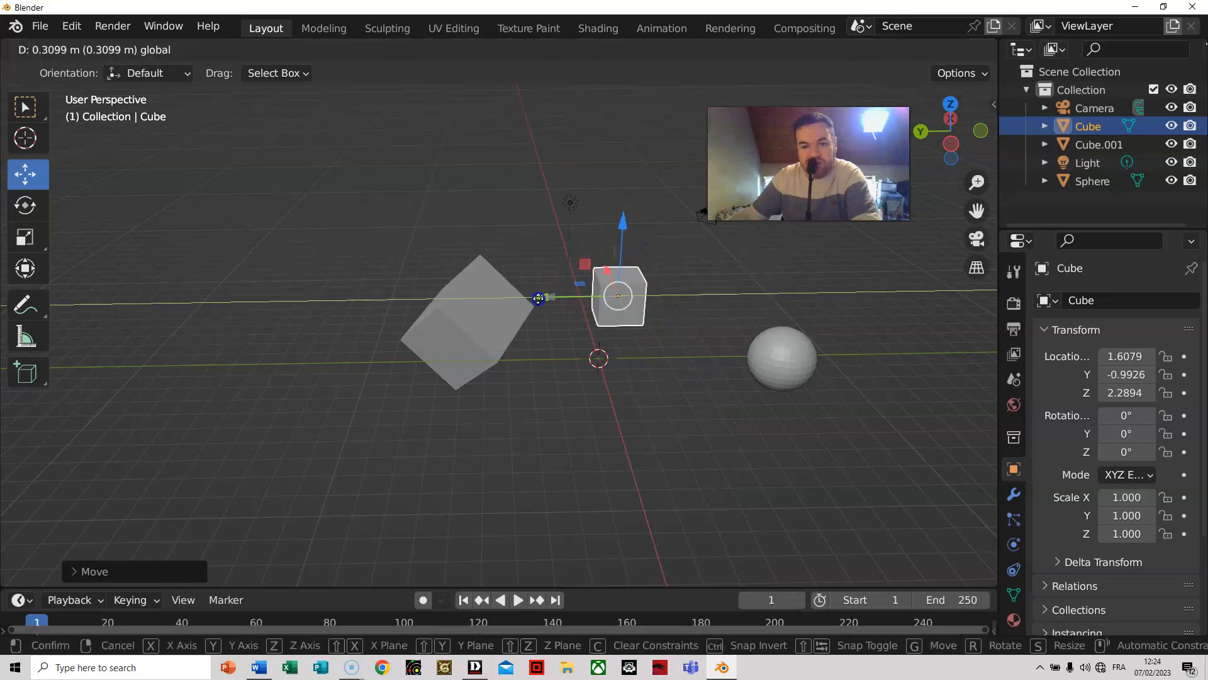
Delete the second cube and the first cube from the scene, keeping the sphere
{"action": "left_click", "coordinate": [484, 326]}
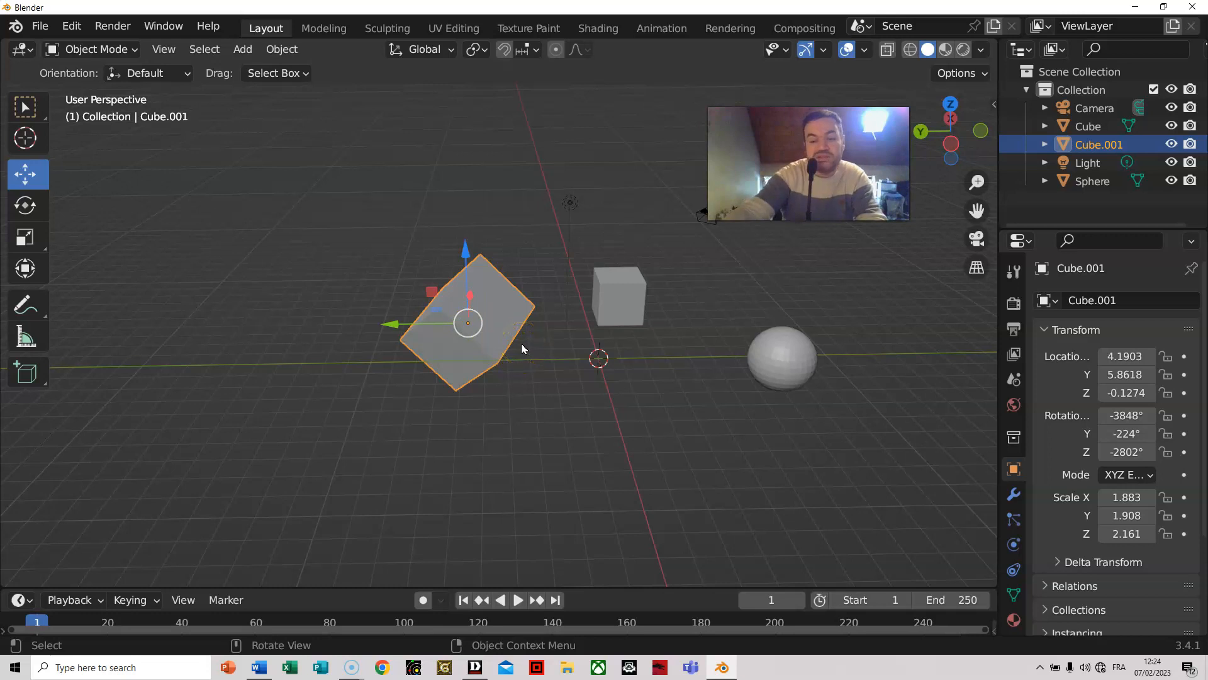
{"action": "key", "text": "Delete"}
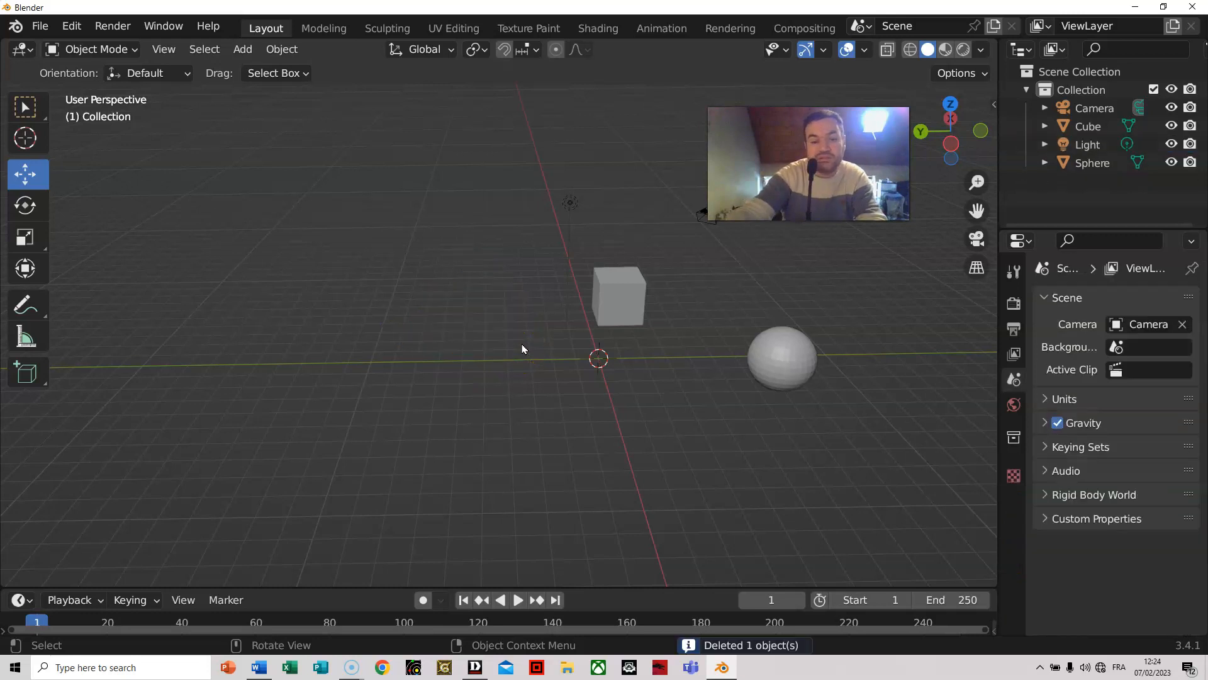
{"action": "left_click", "coordinate": [611, 289]}
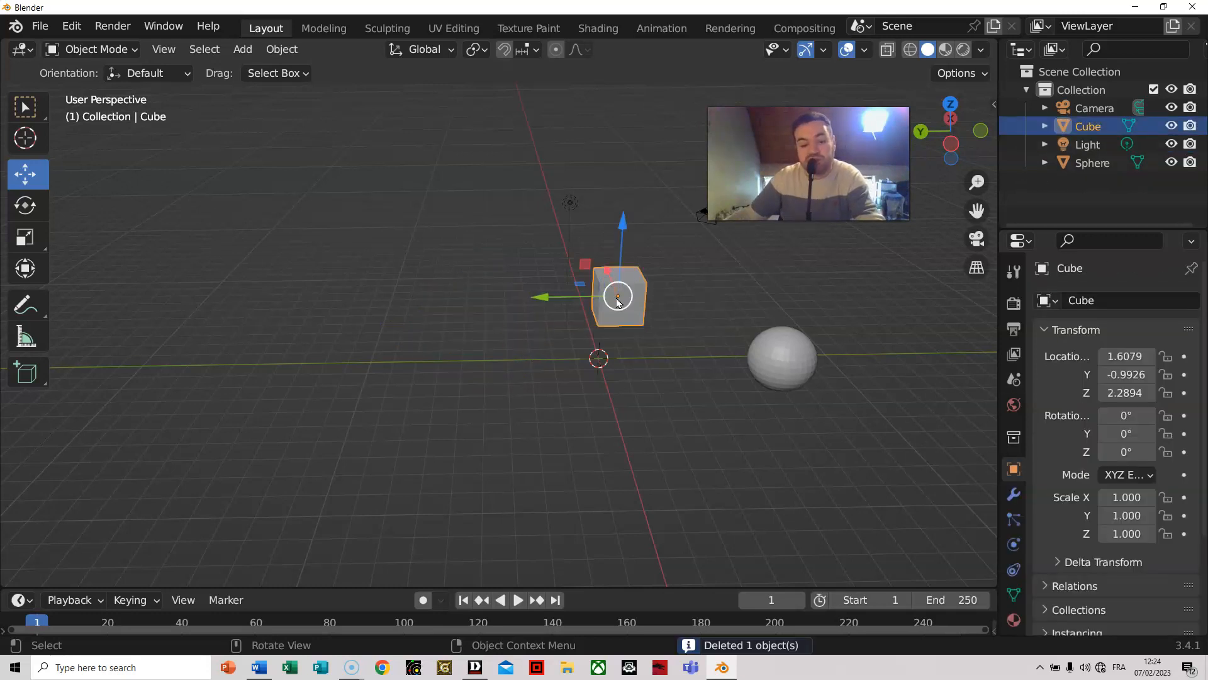
{"action": "key", "text": "x"}
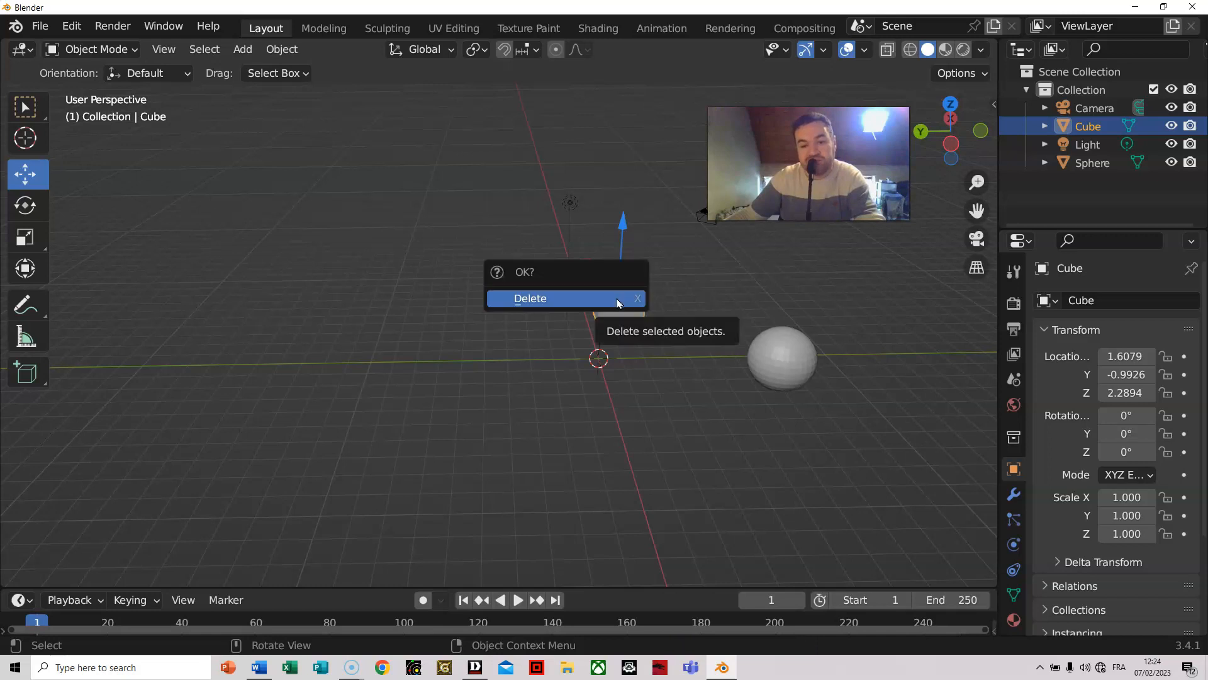
{"action": "left_click", "coordinate": [618, 298]}
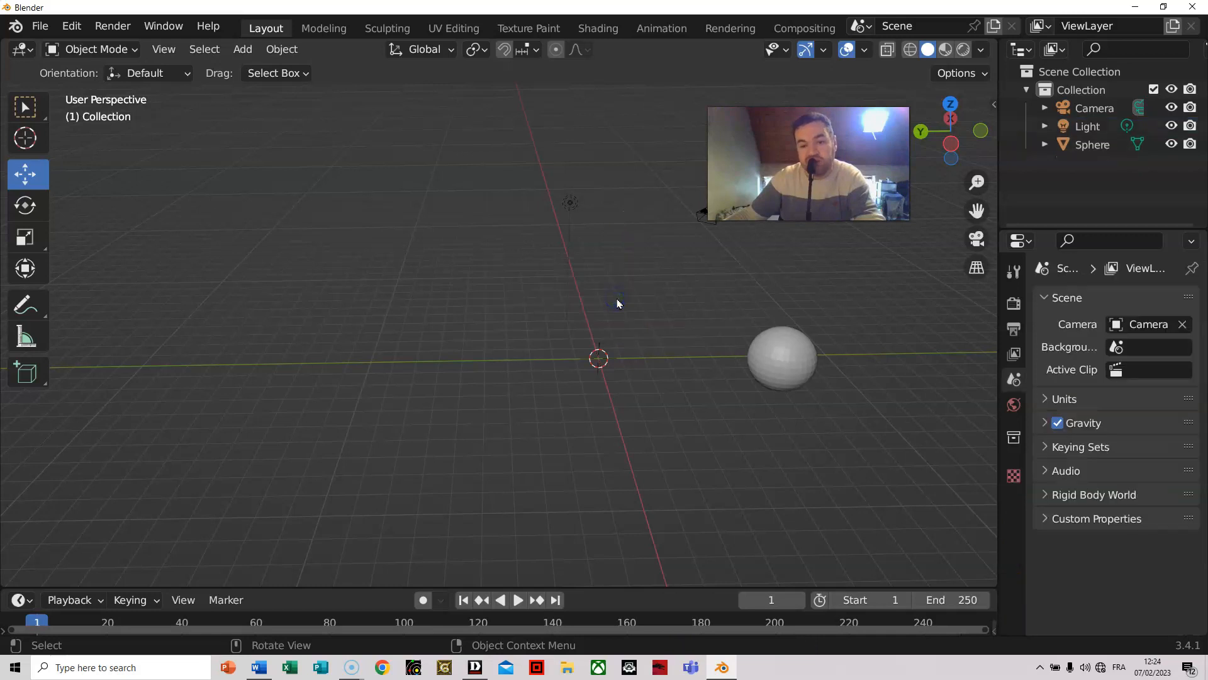
Switch to Word and review the Blender Shortcuts document from the selection shortcuts through to the delete and edit mode entries
{"action": "left_click", "coordinate": [259, 667]}
{"action": "scroll", "coordinate": [516, 337], "scroll_direction": "up", "scroll_amount": 9}
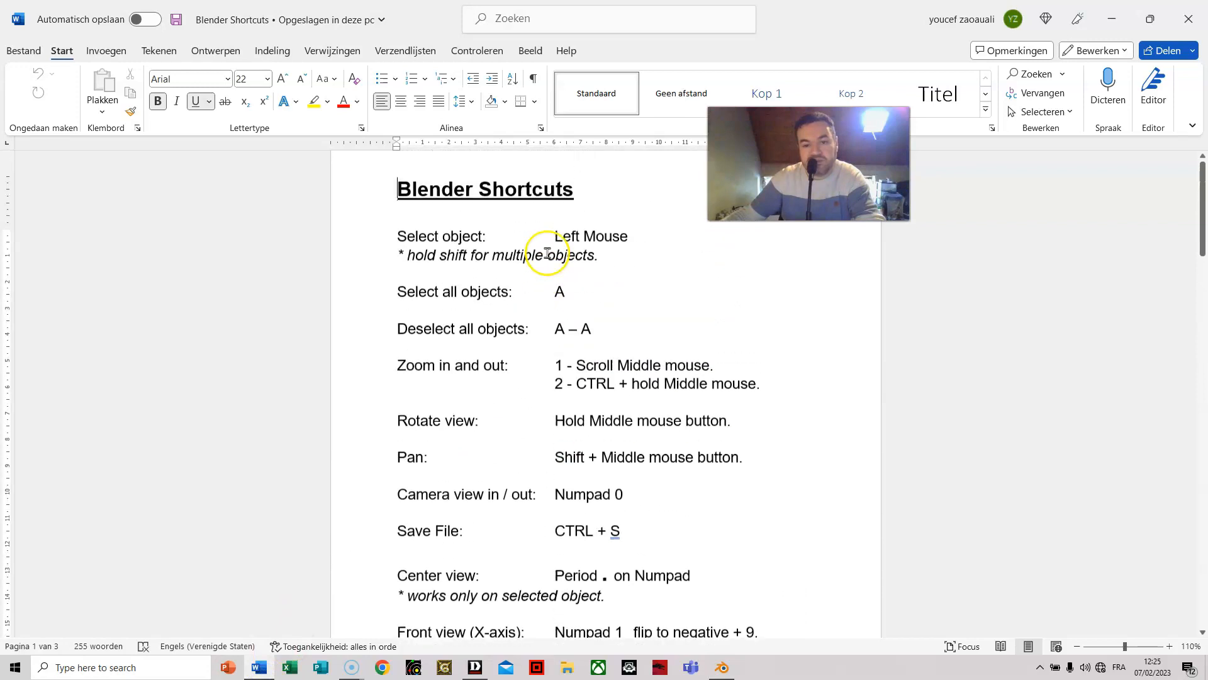
{"action": "scroll", "coordinate": [675, 378], "scroll_direction": "down", "scroll_amount": 4}
{"action": "scroll", "coordinate": [676, 378], "scroll_direction": "down", "scroll_amount": 1}
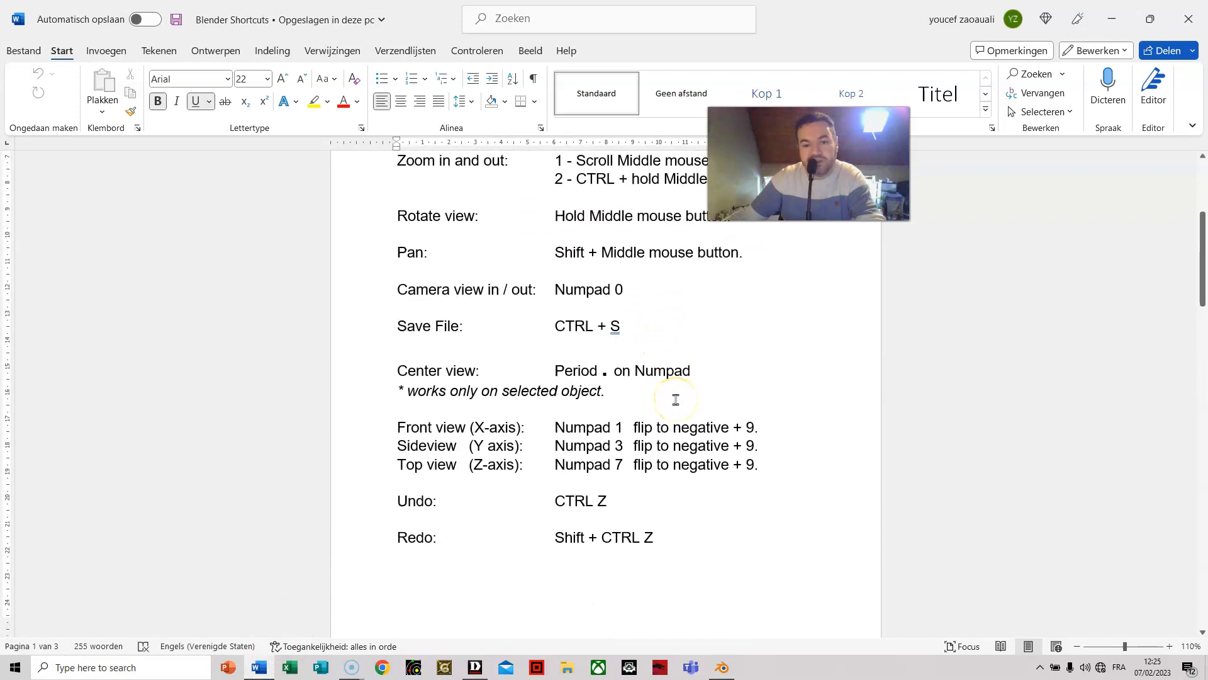
{"action": "scroll", "coordinate": [676, 399], "scroll_direction": "down", "scroll_amount": 19}
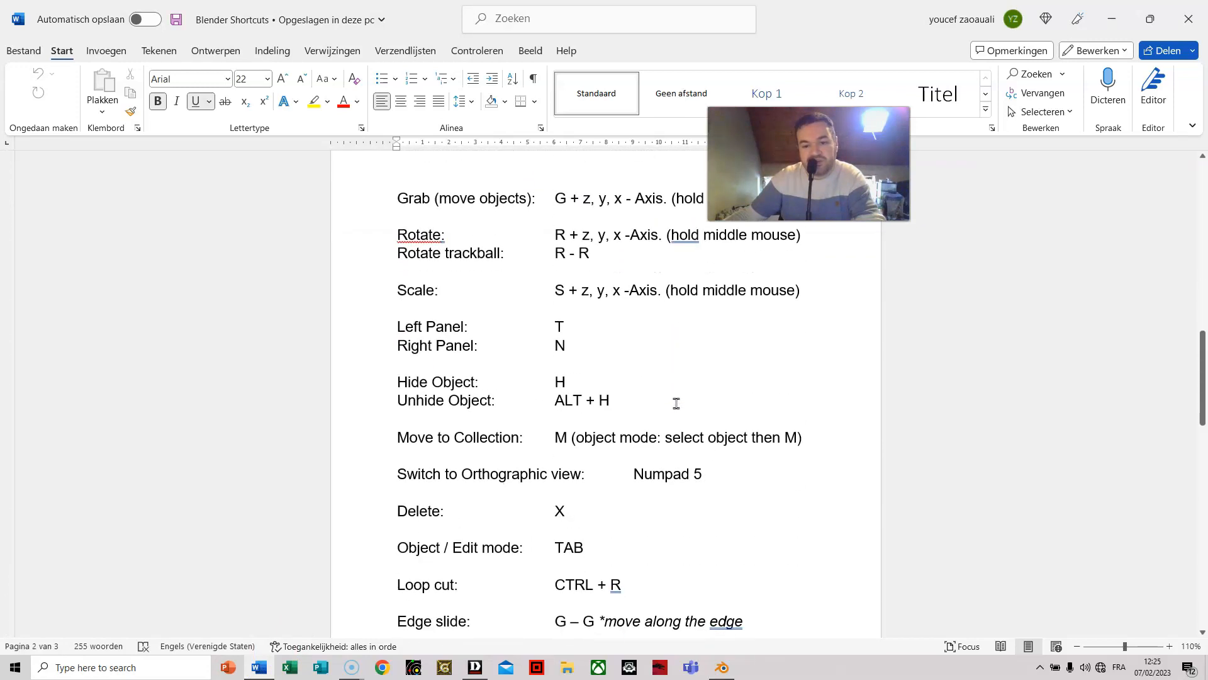
Finish looking through the Word shortcuts list, switch back to Blender and show the viewport sidebar's View settings
{"action": "scroll", "coordinate": [676, 403], "scroll_direction": "down", "scroll_amount": 3}
{"action": "left_click", "coordinate": [646, 414]}
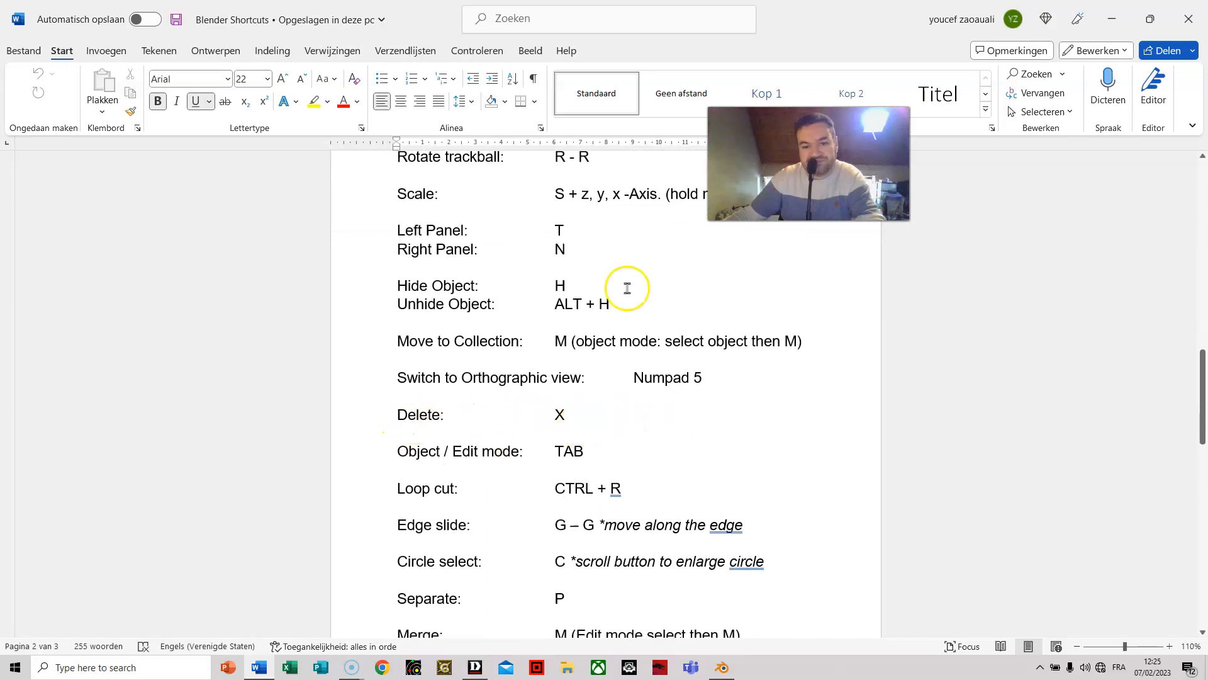
{"action": "left_click", "coordinate": [721, 667]}
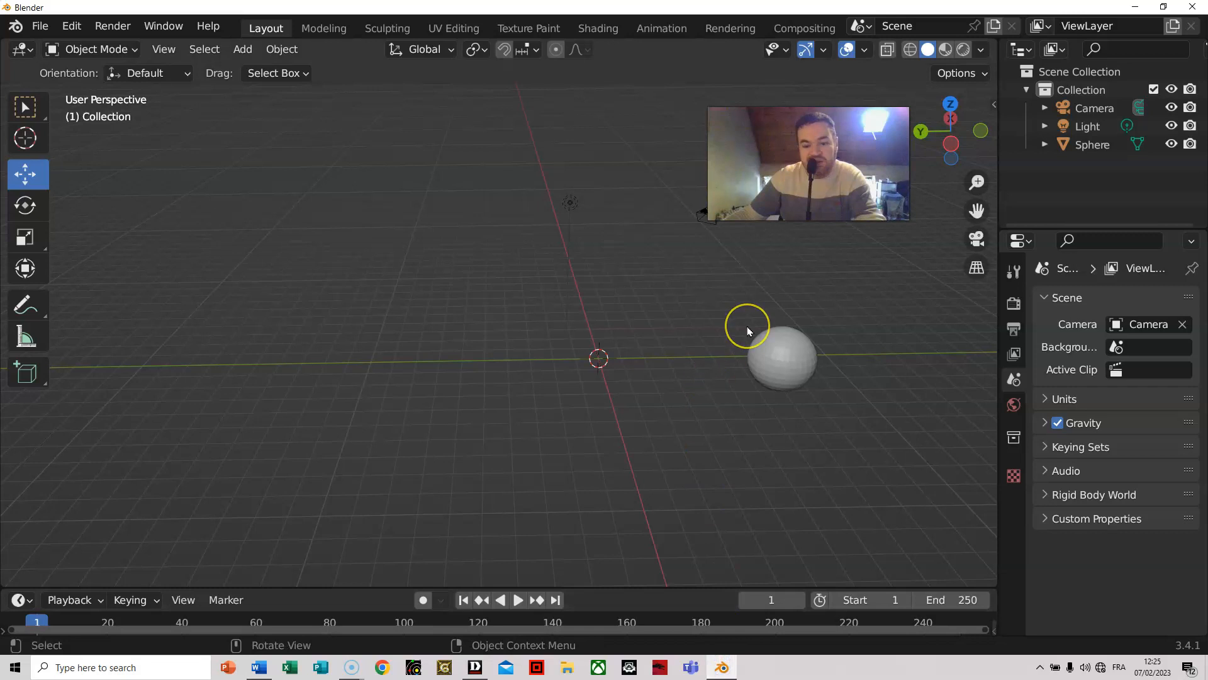
{"action": "key", "text": "n"}
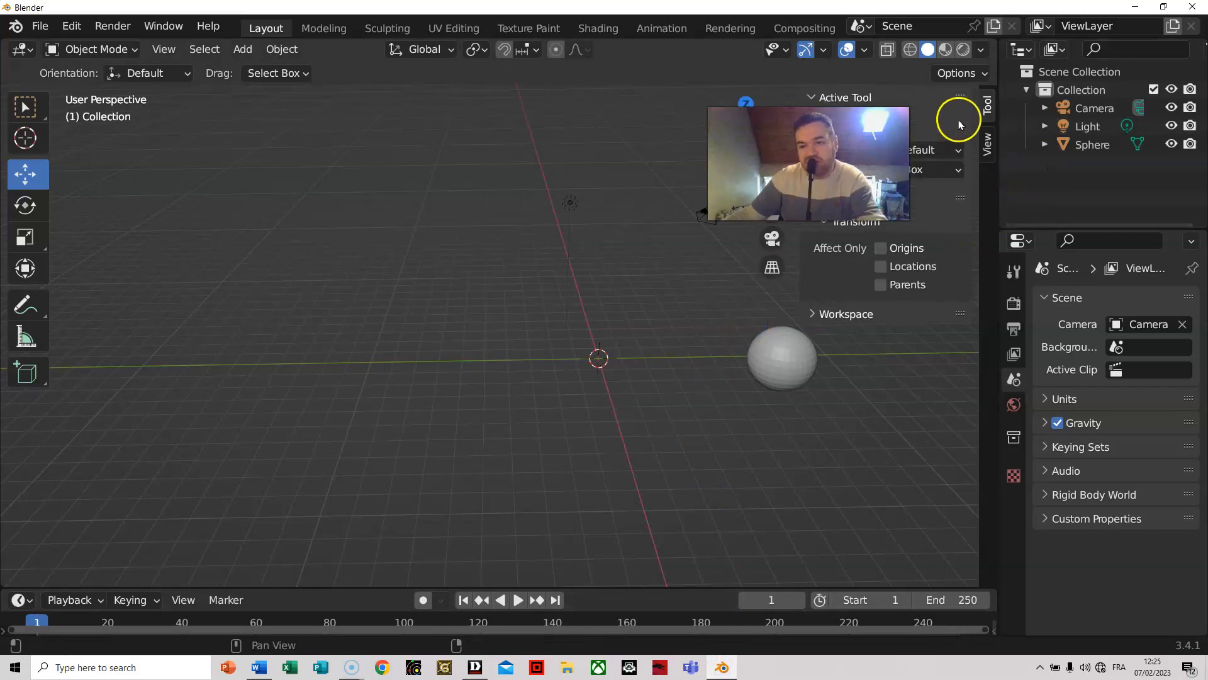
{"action": "left_click", "coordinate": [987, 144]}
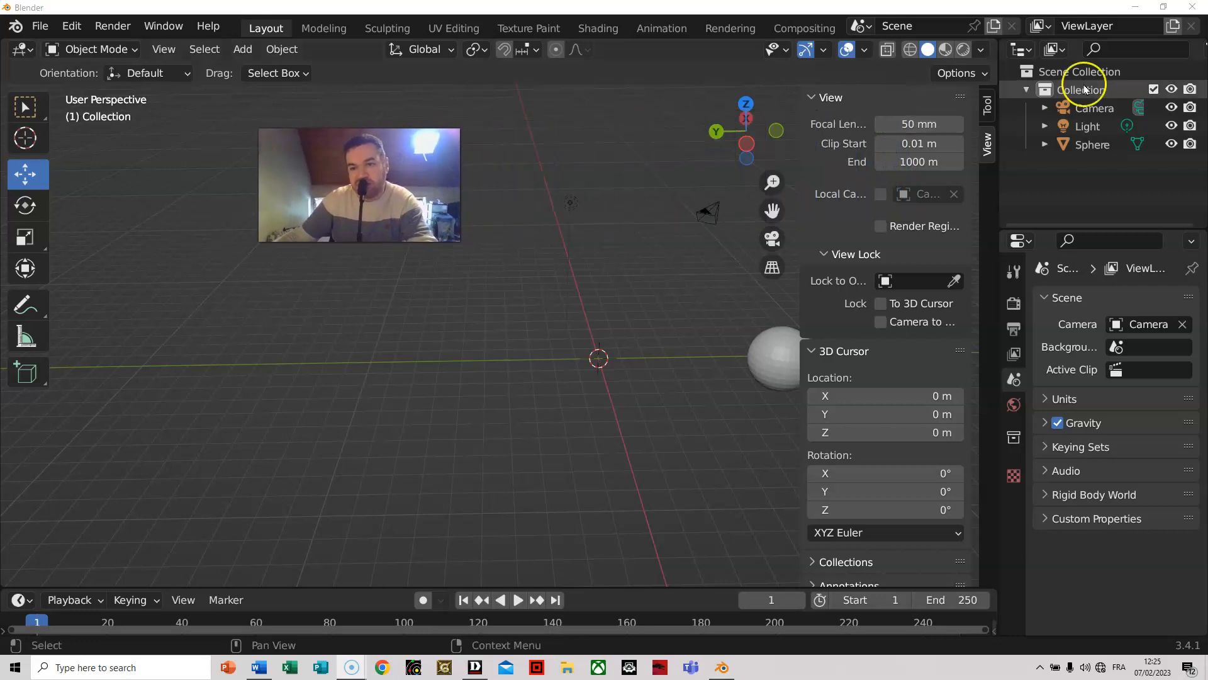
Select the sphere and show its location, rotation, scale and dimensions in the viewport sidebar
{"action": "left_click", "coordinate": [775, 354]}
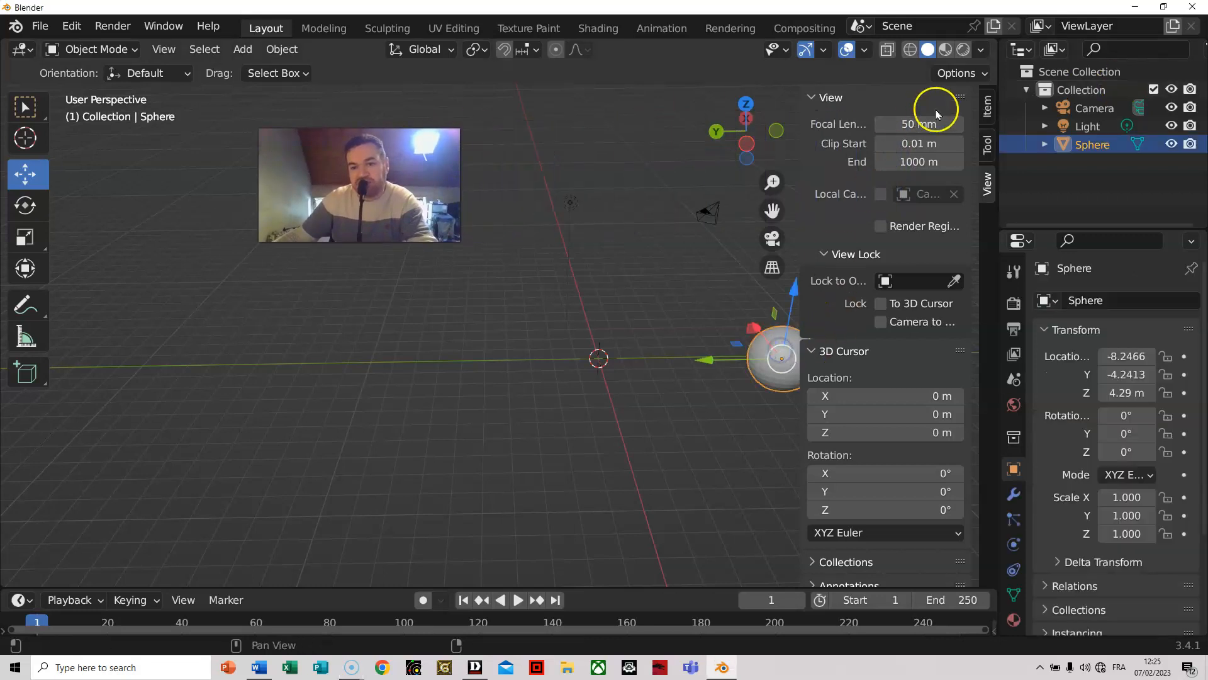
{"action": "scroll", "coordinate": [875, 318], "scroll_direction": "down", "scroll_amount": 1}
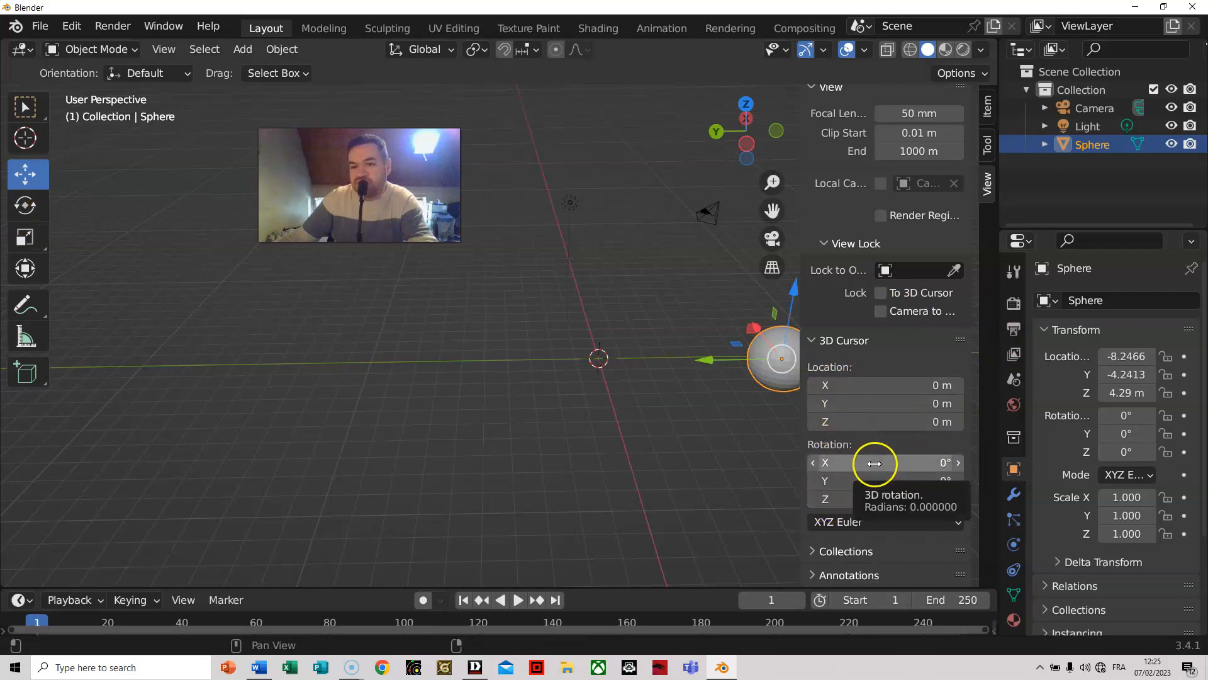
{"action": "scroll", "coordinate": [869, 277], "scroll_direction": "up", "scroll_amount": 1}
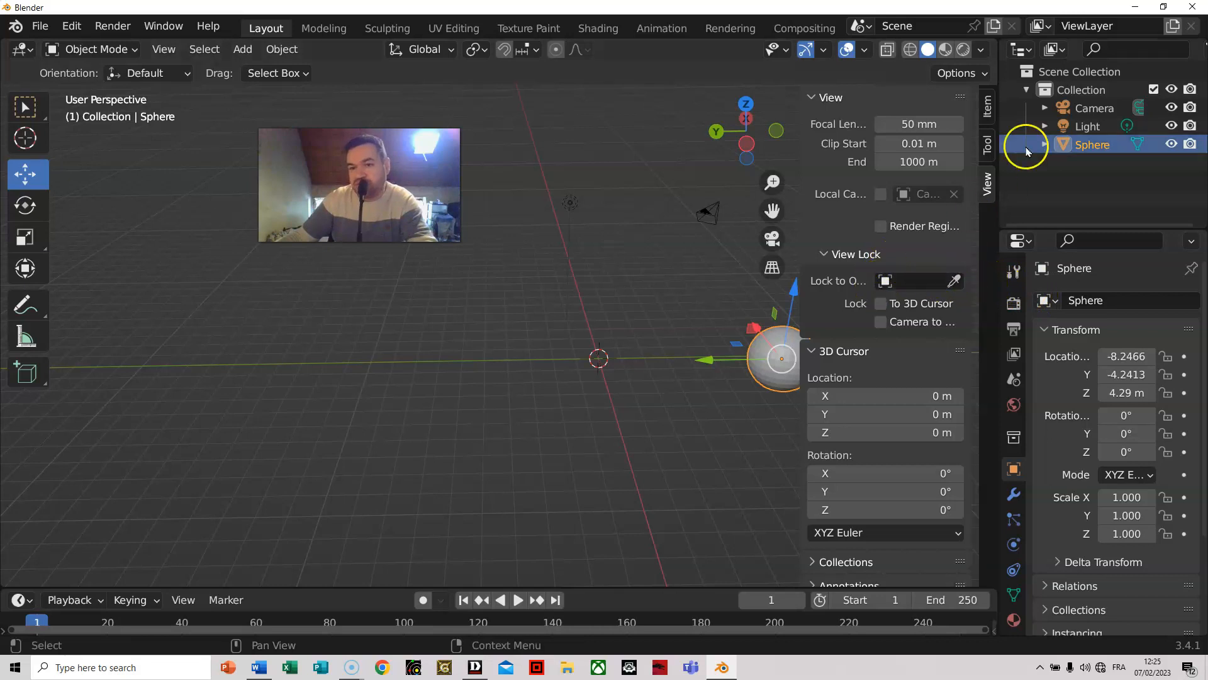
{"action": "left_click", "coordinate": [987, 104]}
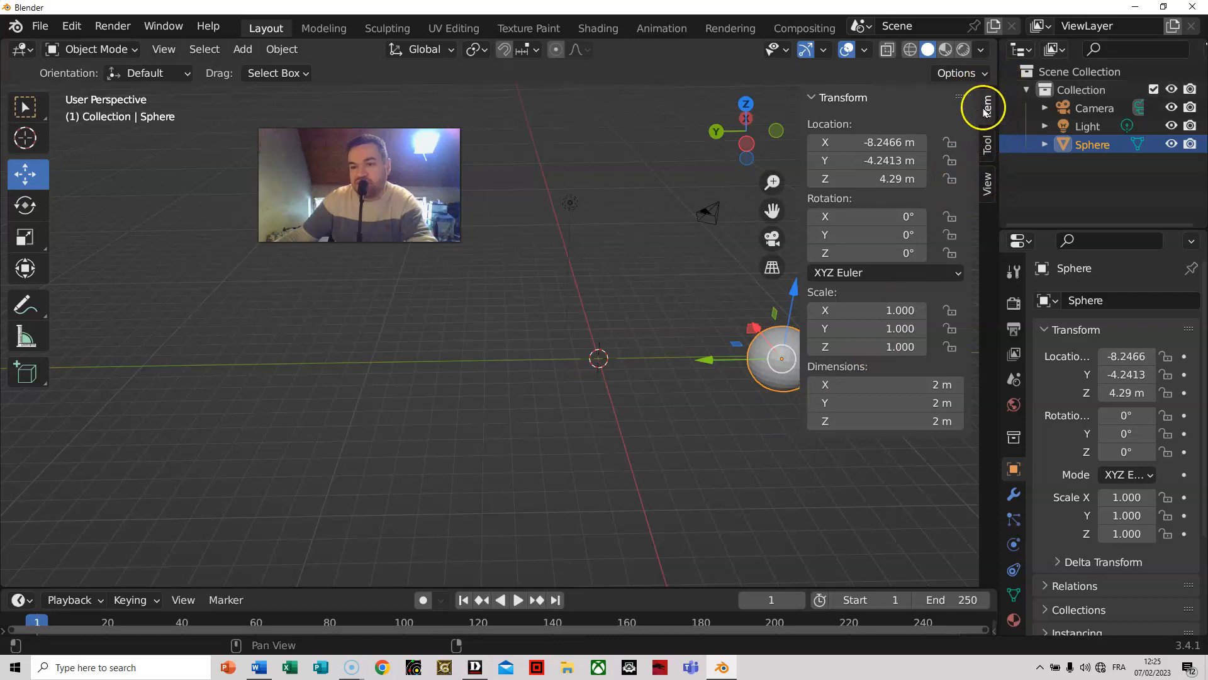
{"action": "key", "text": "n"}
{"action": "key", "text": "n"}
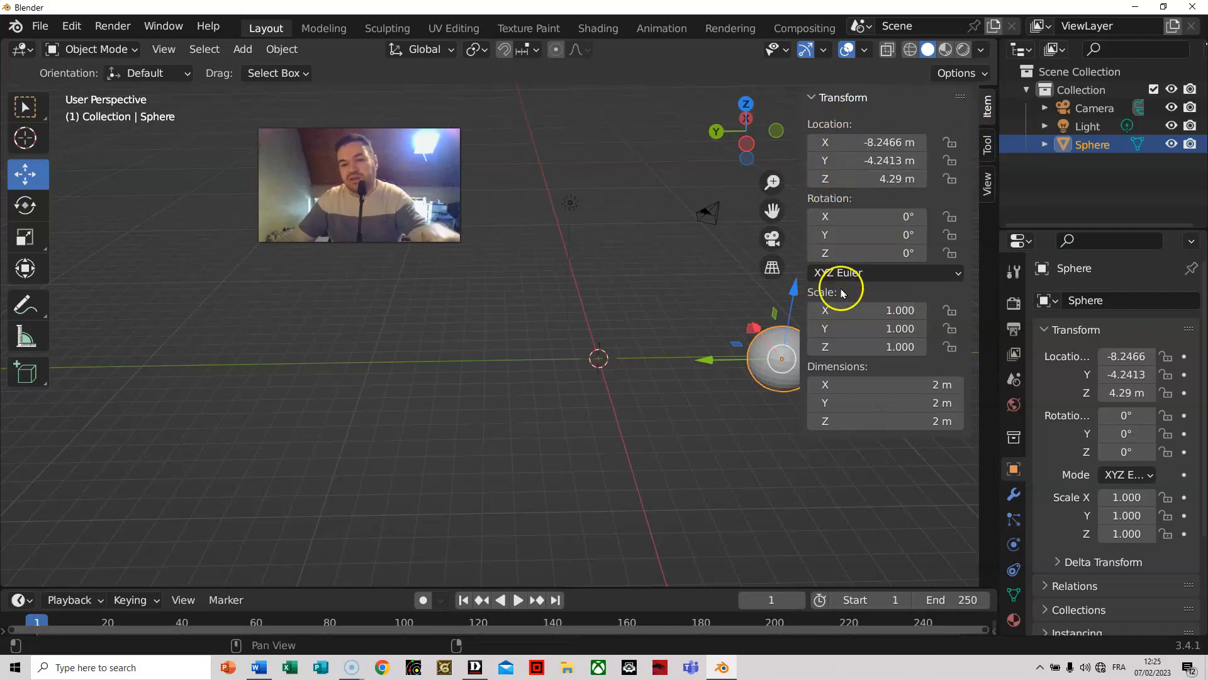
Deselect the sphere and add a new cube mesh at the world origin
{"action": "left_click", "coordinate": [399, 478]}
{"action": "left_click", "coordinate": [244, 50]}
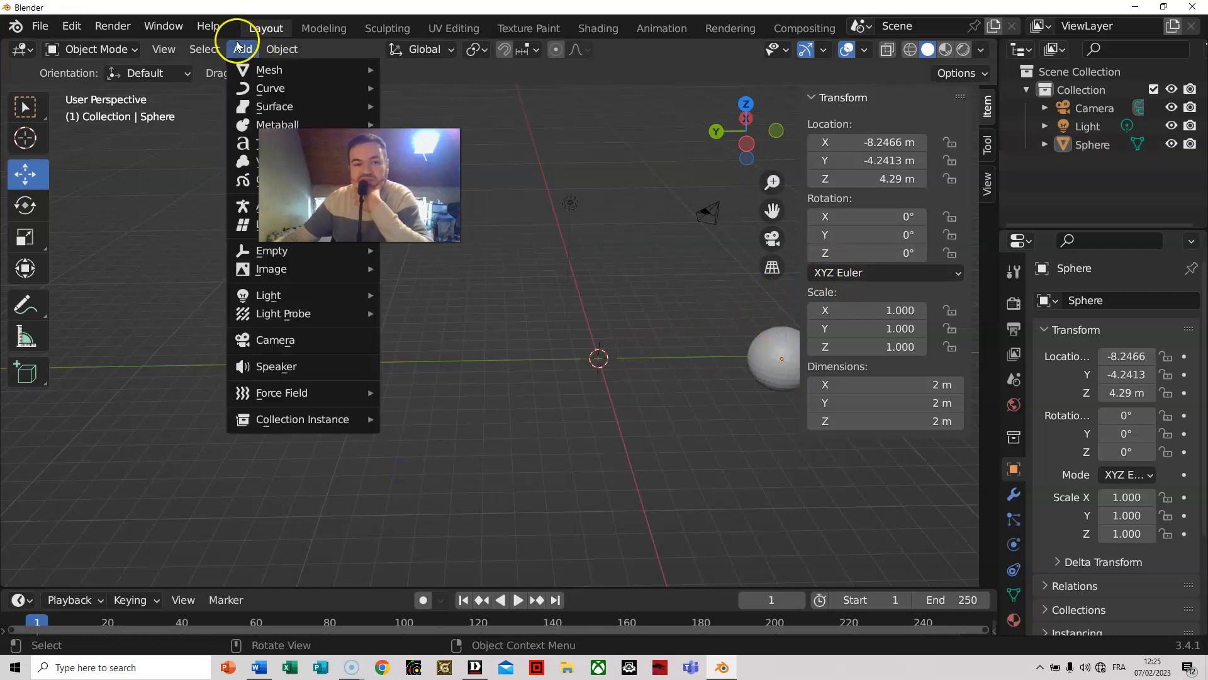
{"action": "left_click", "coordinate": [244, 51]}
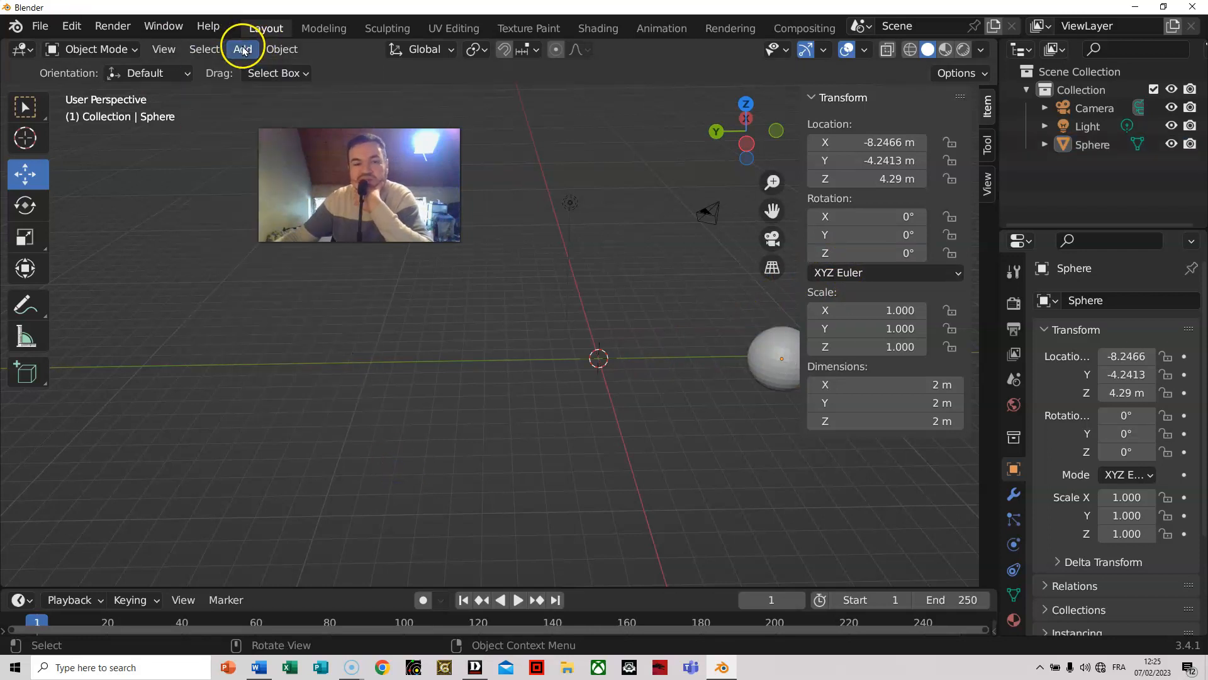
{"action": "left_click", "coordinate": [244, 50]}
{"action": "left_click", "coordinate": [251, 75]}
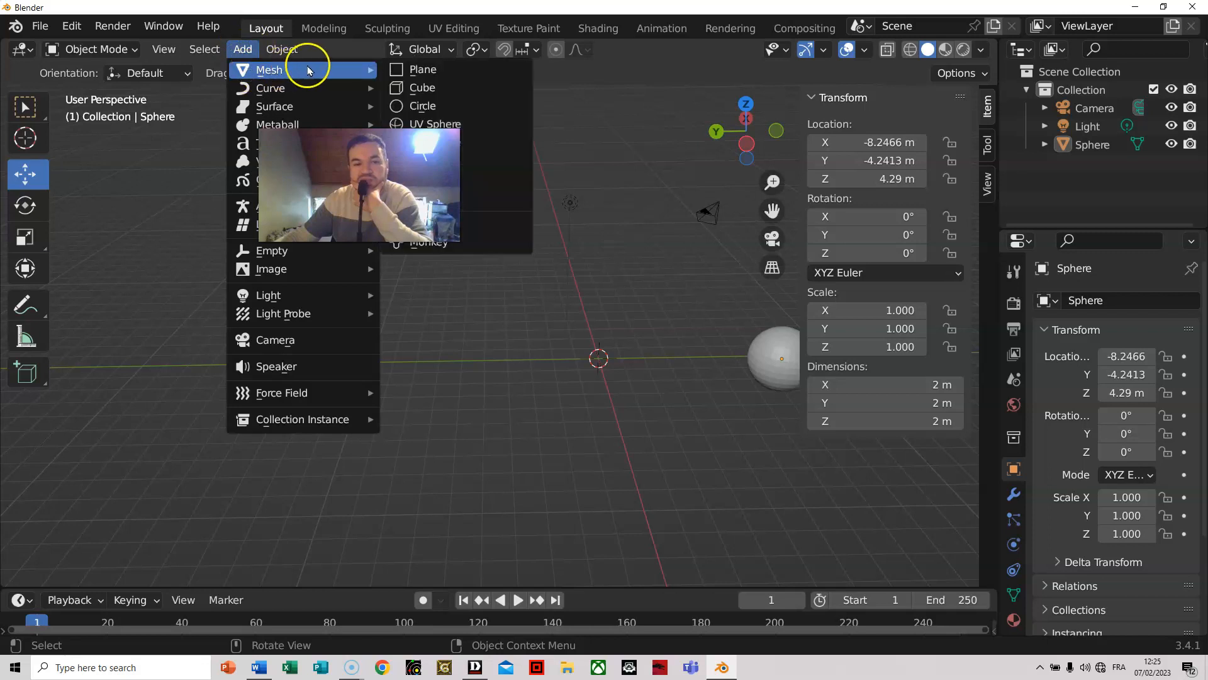
{"action": "left_click", "coordinate": [408, 87]}
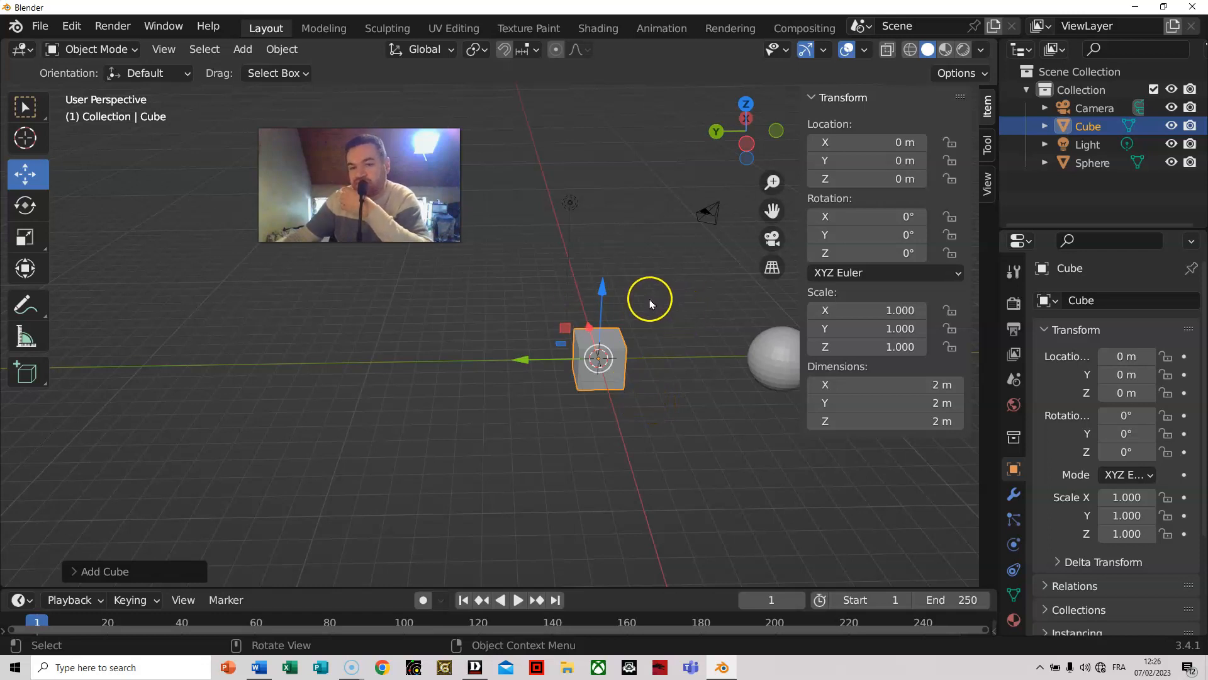
Raise the new cube along the Z axis, then set its Z location to exactly 6 m
{"action": "left_click_drag", "start_coordinate": [601, 286], "coordinate": [613, 181]}
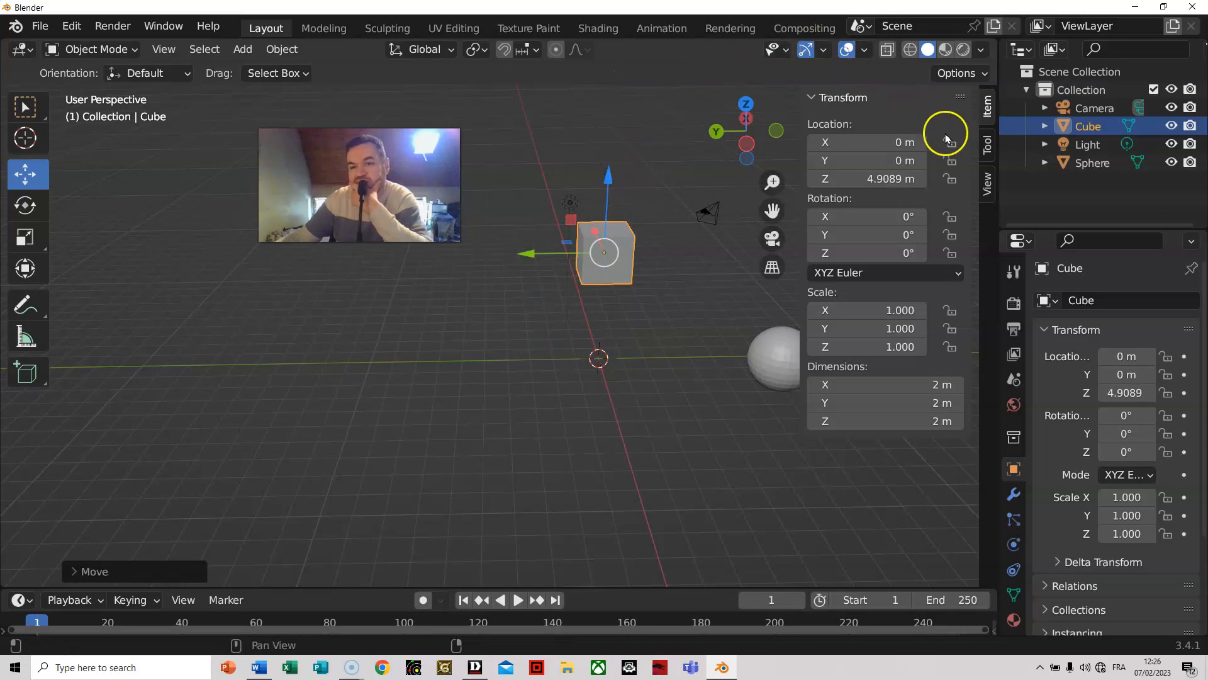
{"action": "left_click", "coordinate": [875, 180]}
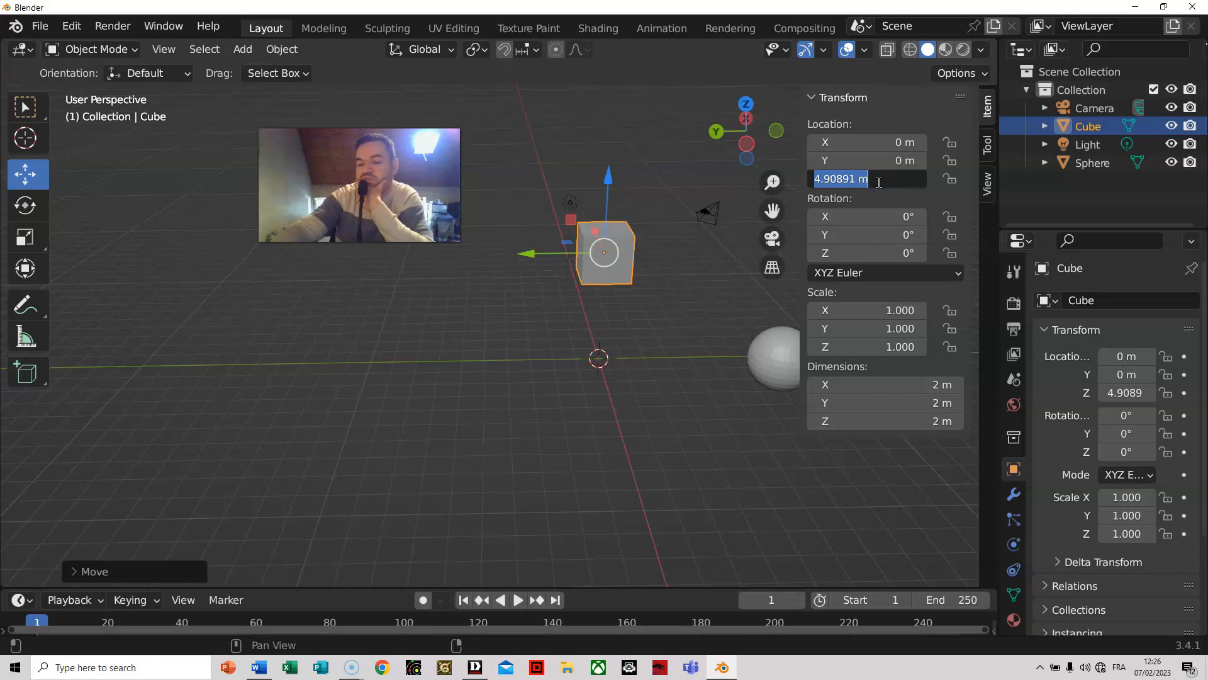
{"action": "type", "text": "6"}
{"action": "key", "text": "Return"}
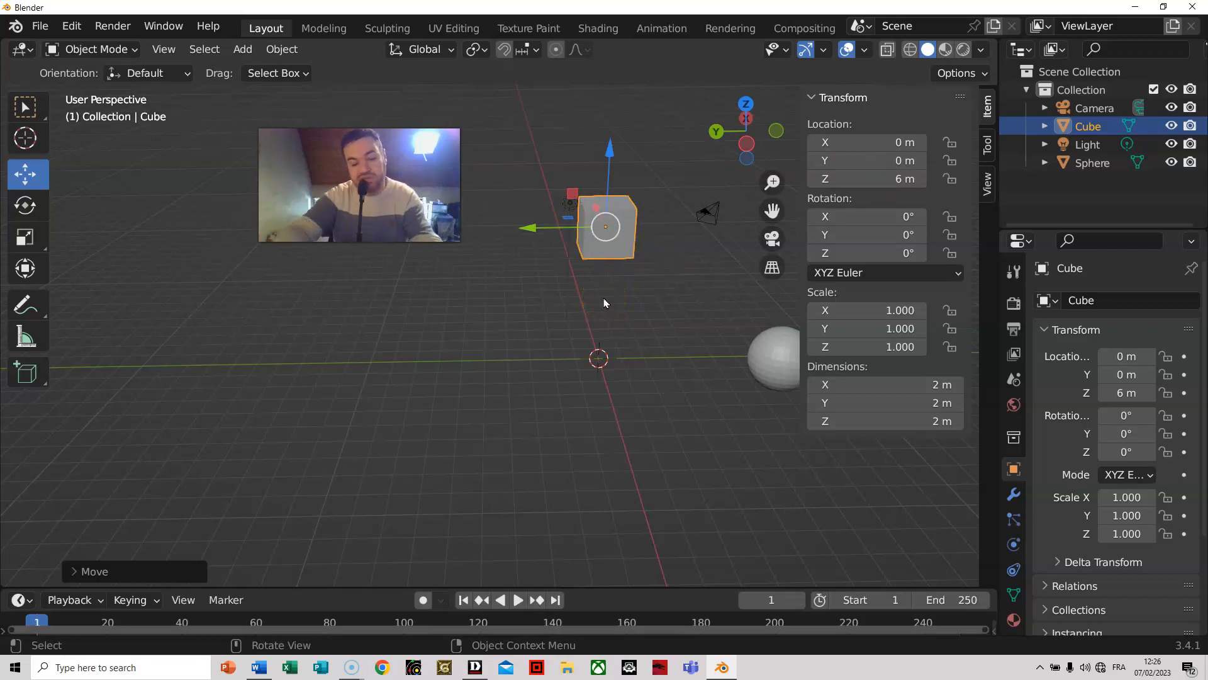
Duplicate the raised cube, leaving the copy in the same position as the original
{"action": "key", "text": "shift"}
{"action": "key", "text": "shift+d"}
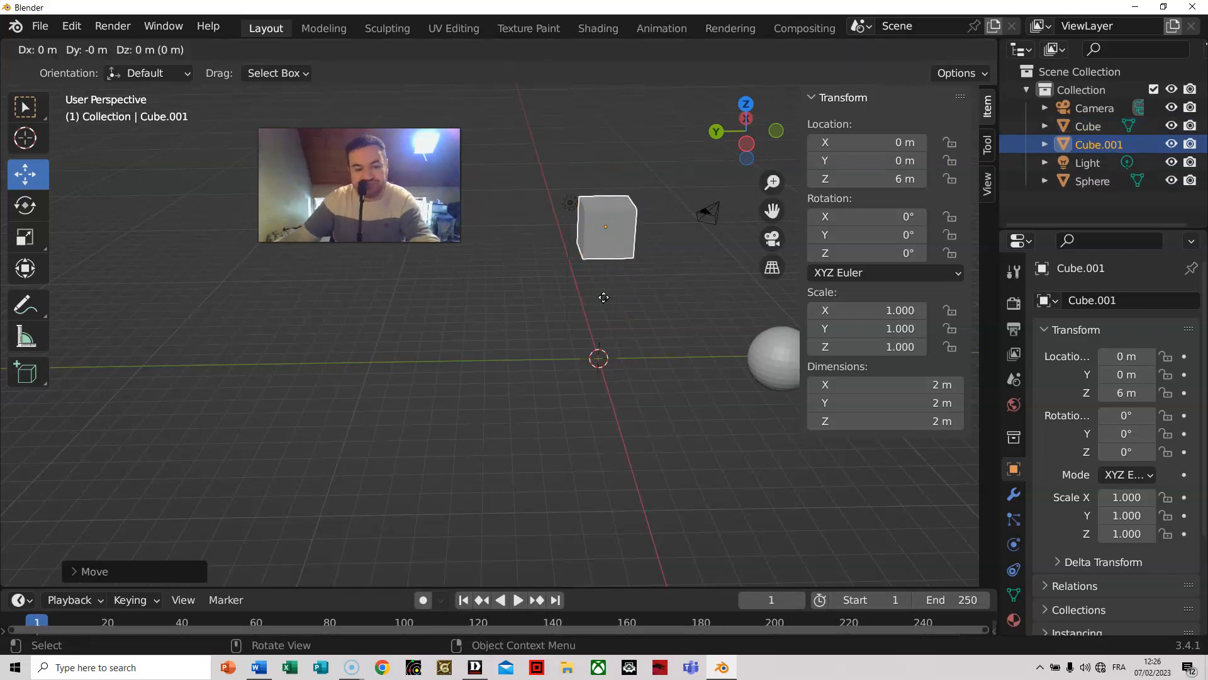
{"action": "right_click", "coordinate": [478, 310]}
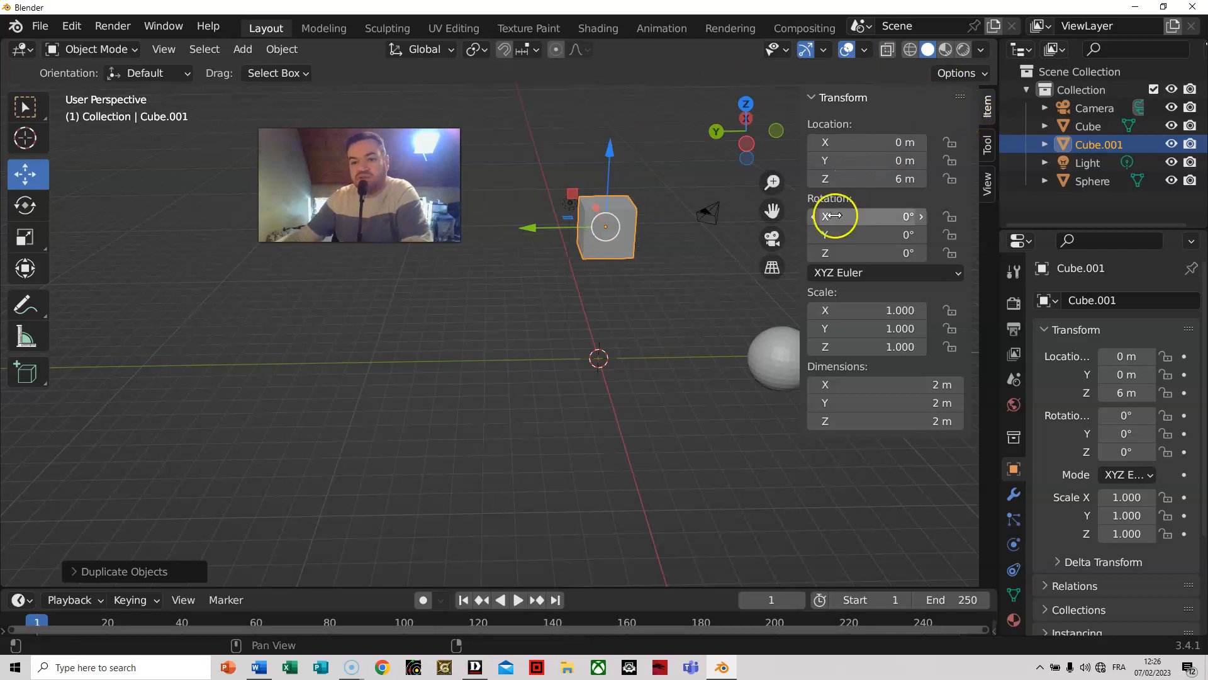
Set the duplicate cube's Y rotation to 4°, then increase it to about 50.9°
{"action": "left_click", "coordinate": [857, 252]}
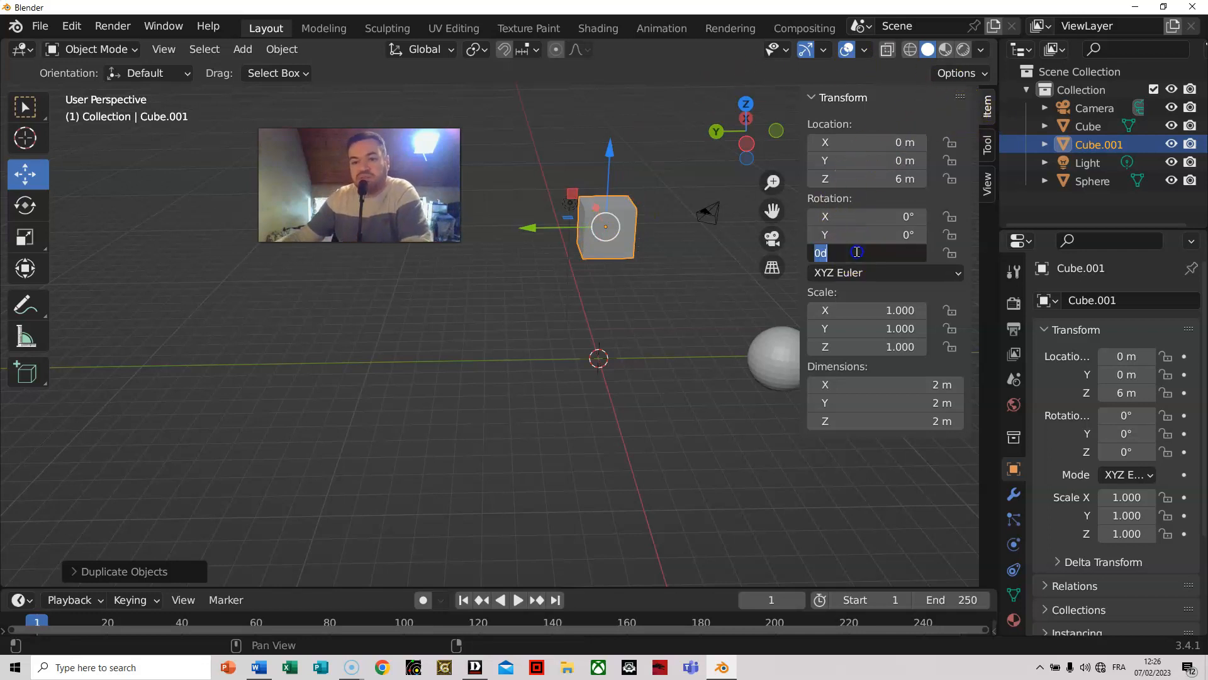
{"action": "left_click", "coordinate": [885, 209]}
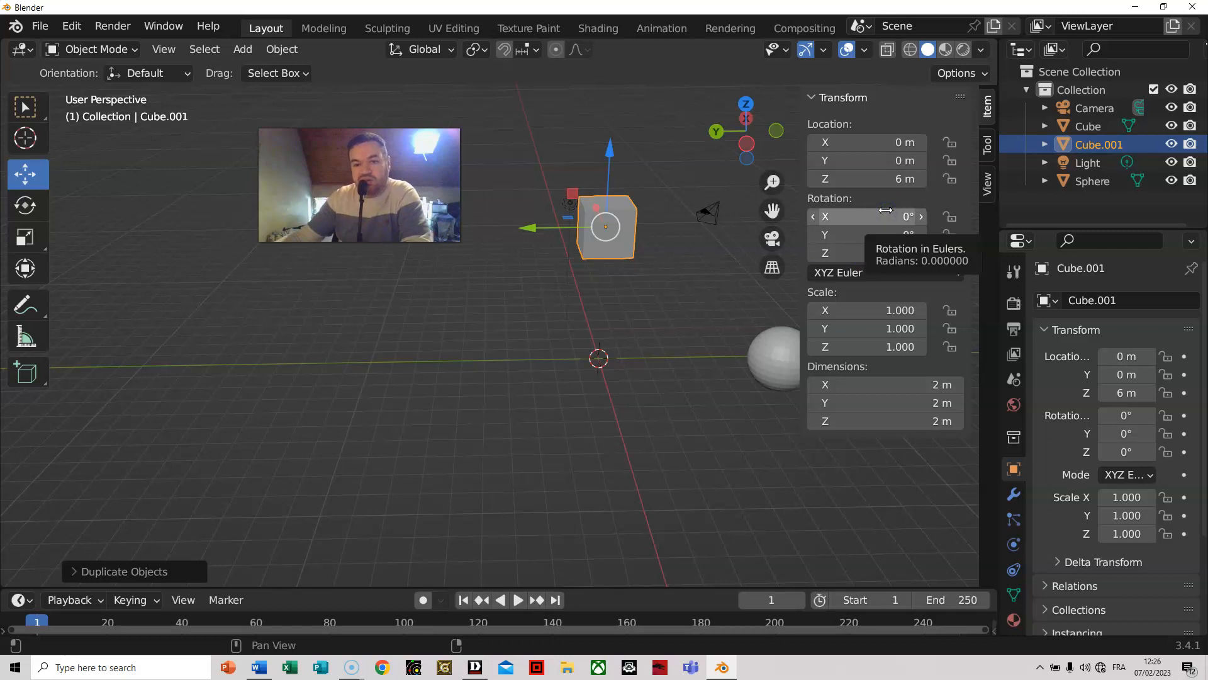
{"action": "left_click", "coordinate": [870, 237]}
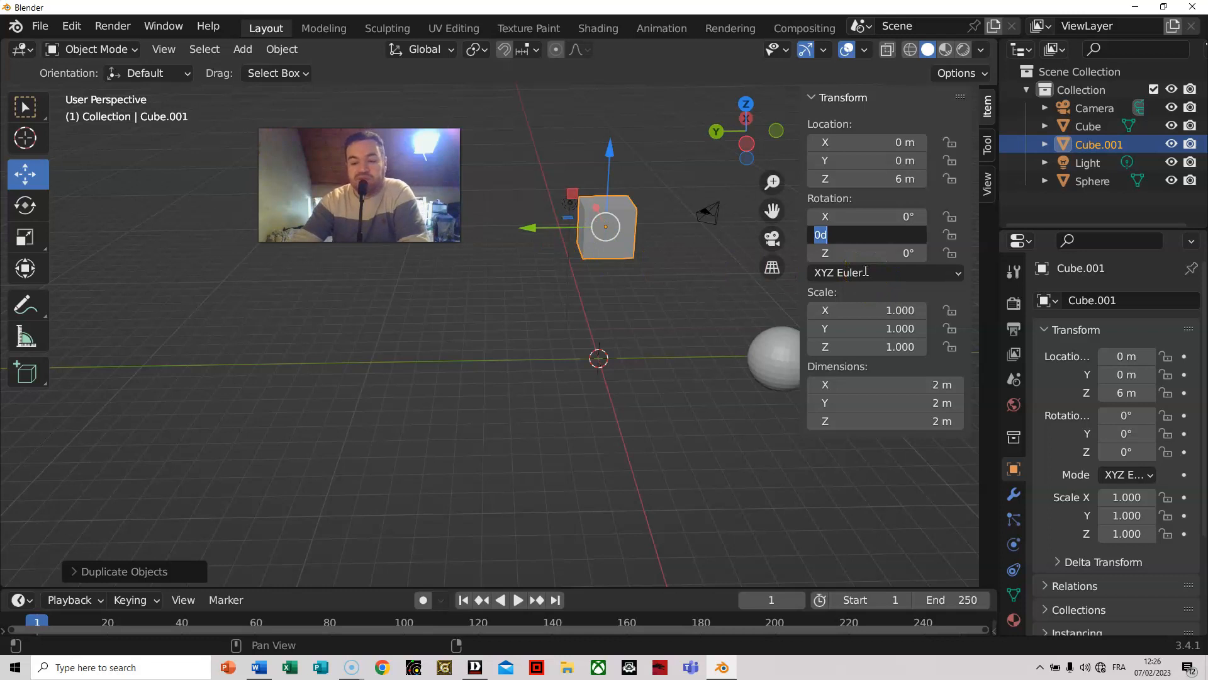
{"action": "key", "text": "Return"}
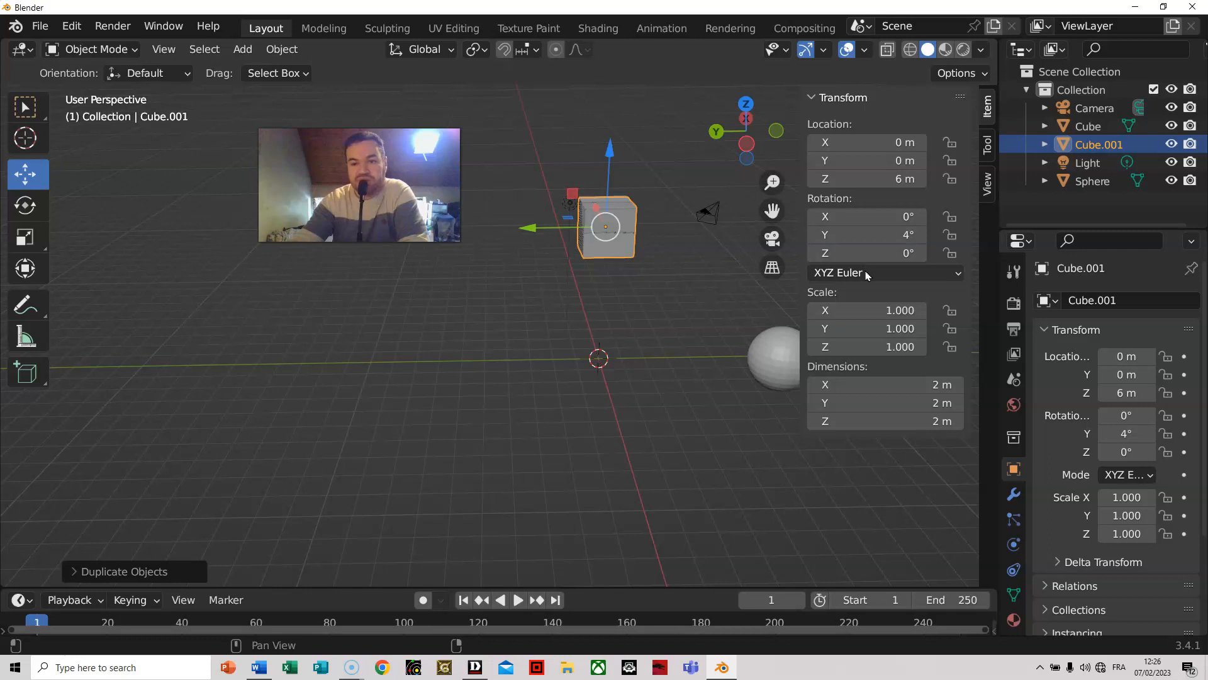
{"action": "left_click", "coordinate": [920, 236]}
{"action": "left_click", "coordinate": [919, 236]}
{"action": "left_click_drag", "start_coordinate": [860, 235], "coordinate": [1139, 213]}
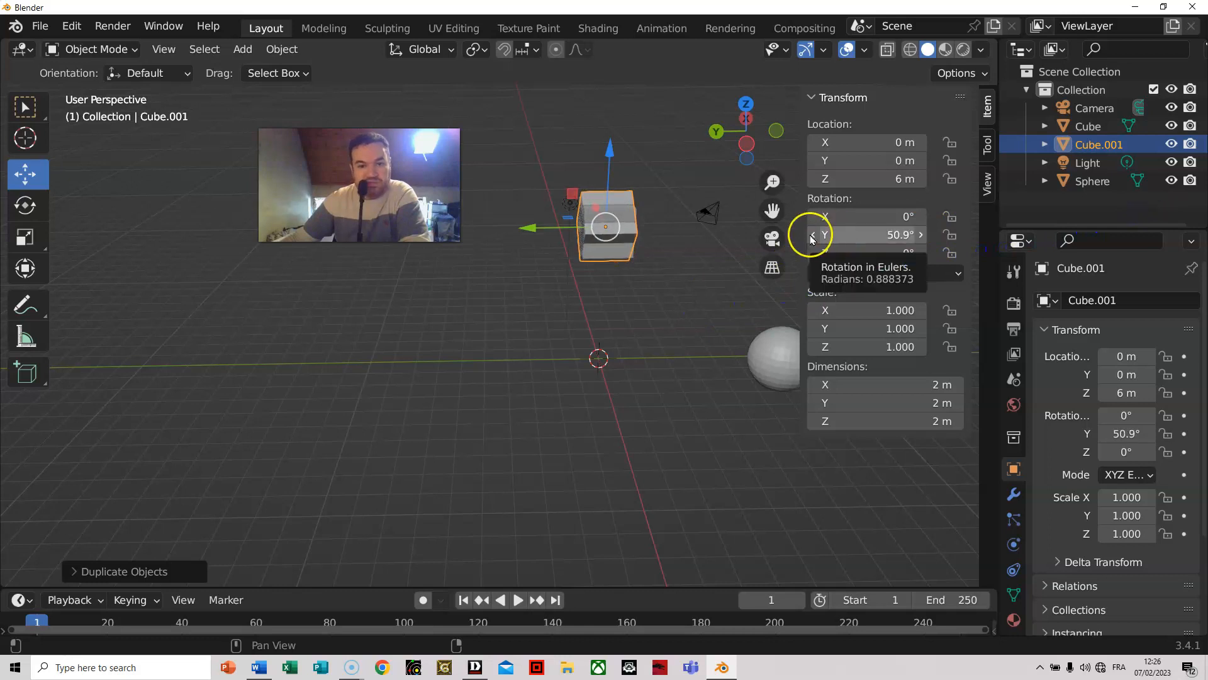
Move the duplicate cube along the Y axis to about 3.27 m and reset its Y rotation to 0°
{"action": "left_click_drag", "start_coordinate": [540, 229], "coordinate": [459, 231]}
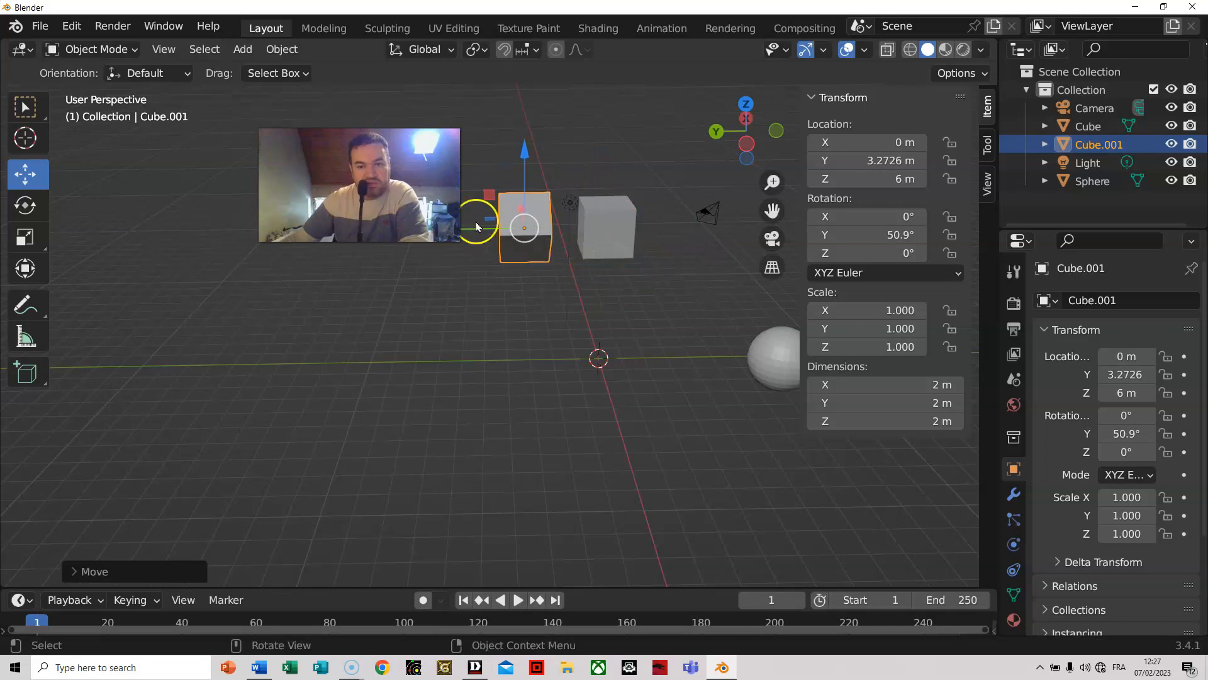
{"action": "left_click", "coordinate": [901, 234]}
{"action": "type", "text": "0"}
{"action": "key", "text": "Return"}
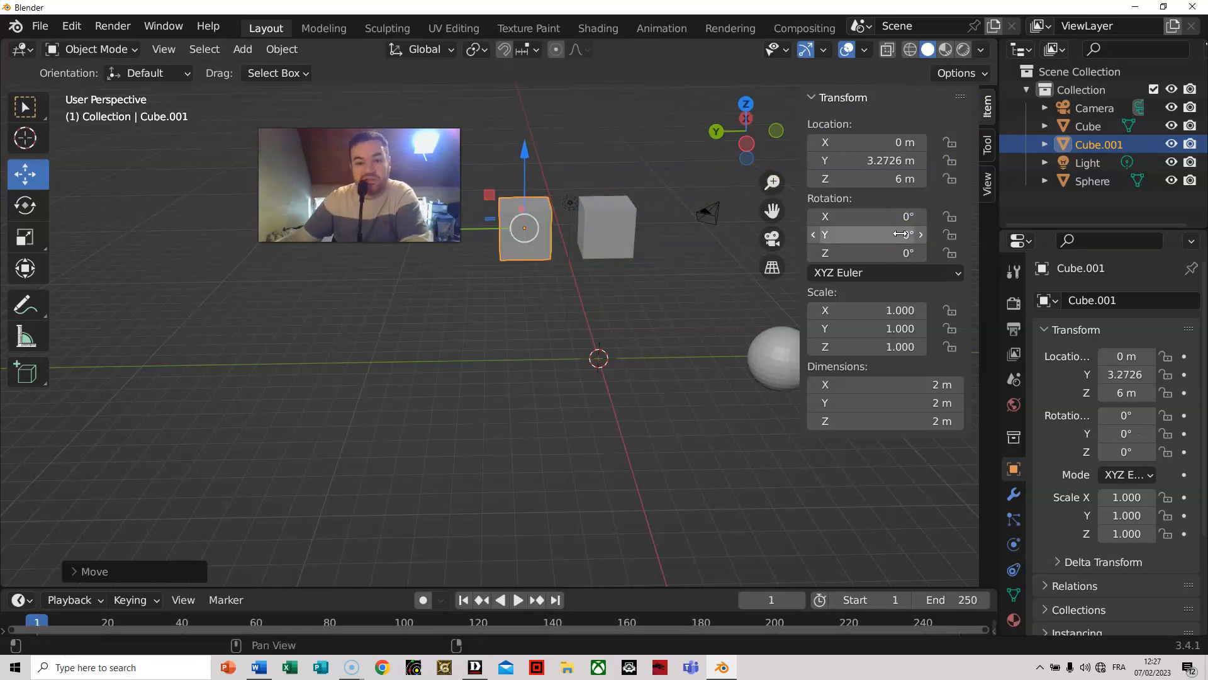
Move the duplicate cube back onto the original along Y, then set its Y location to 4 m
{"action": "left_click_drag", "start_coordinate": [483, 234], "coordinate": [566, 231]}
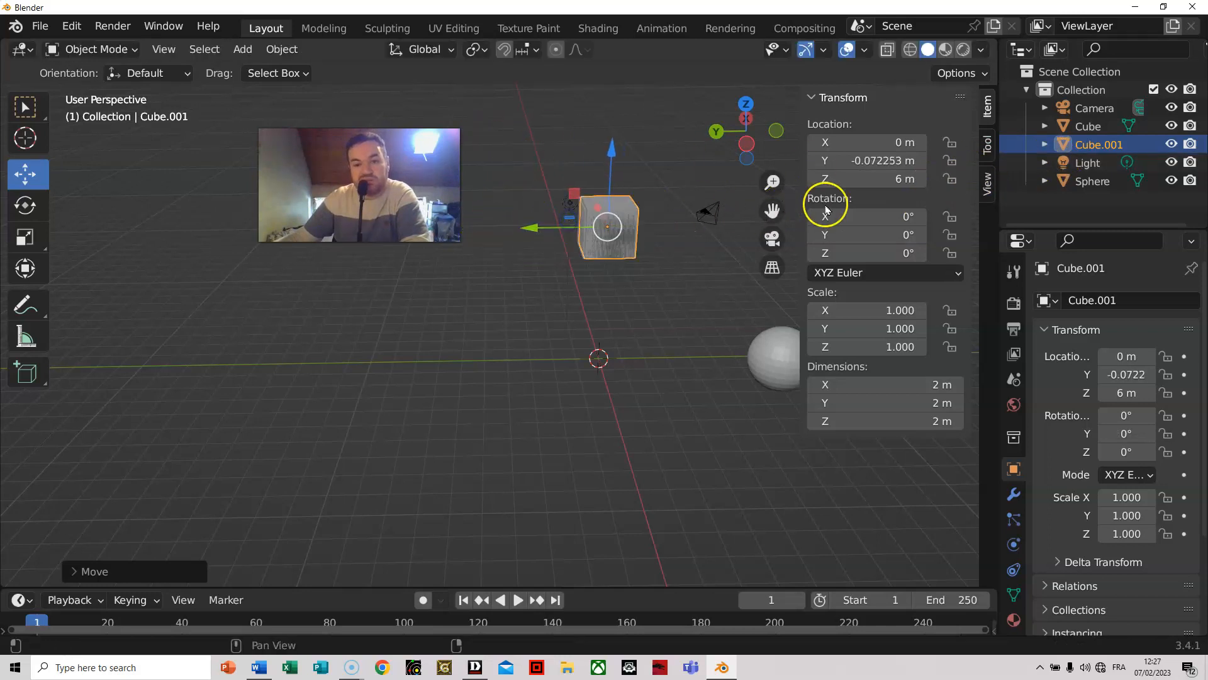
{"action": "left_click", "coordinate": [874, 160]}
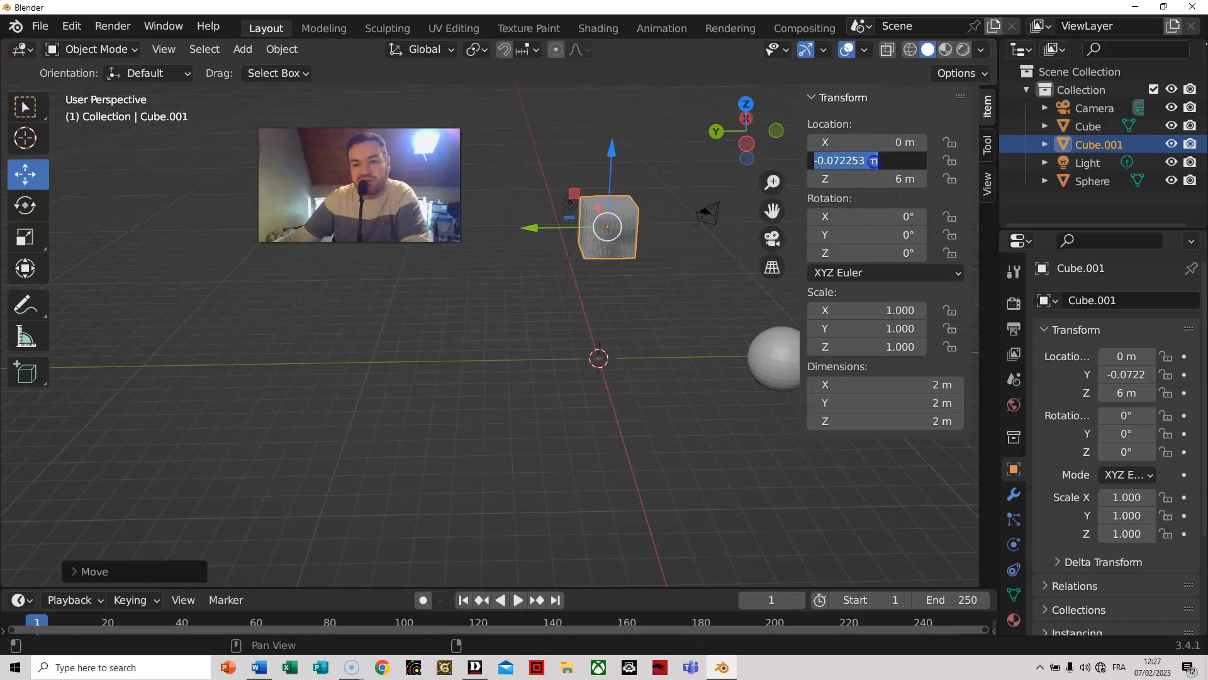
{"action": "type", "text": "4"}
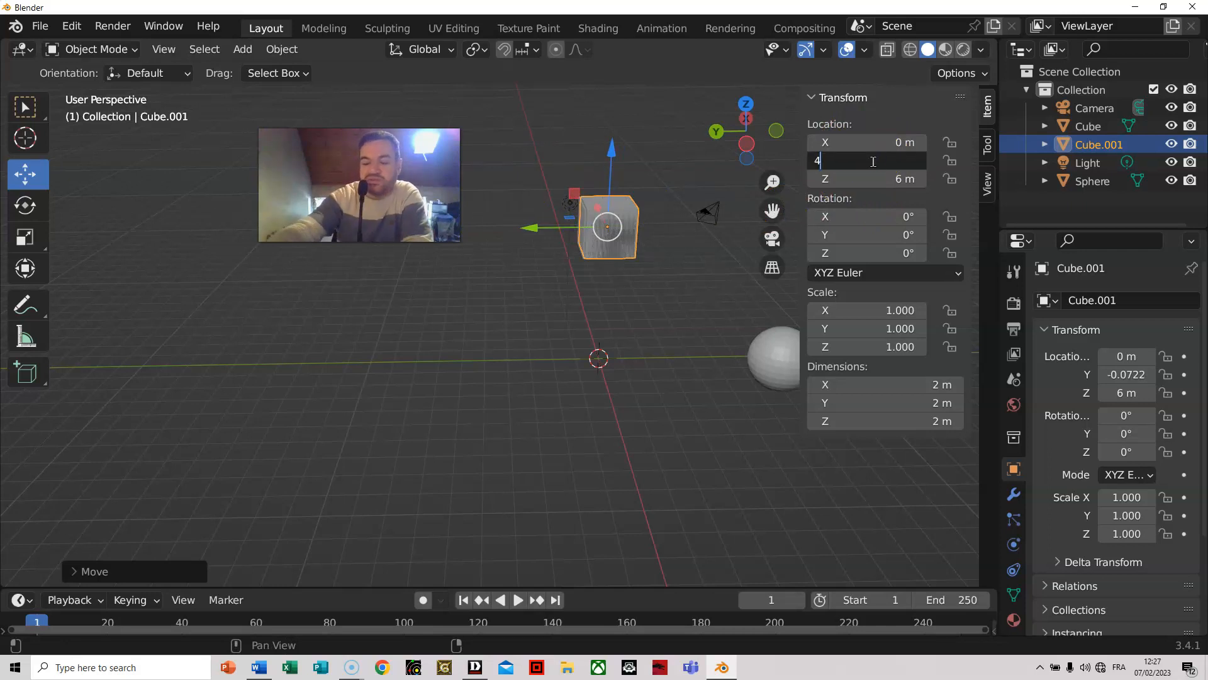
{"action": "key", "text": "Return"}
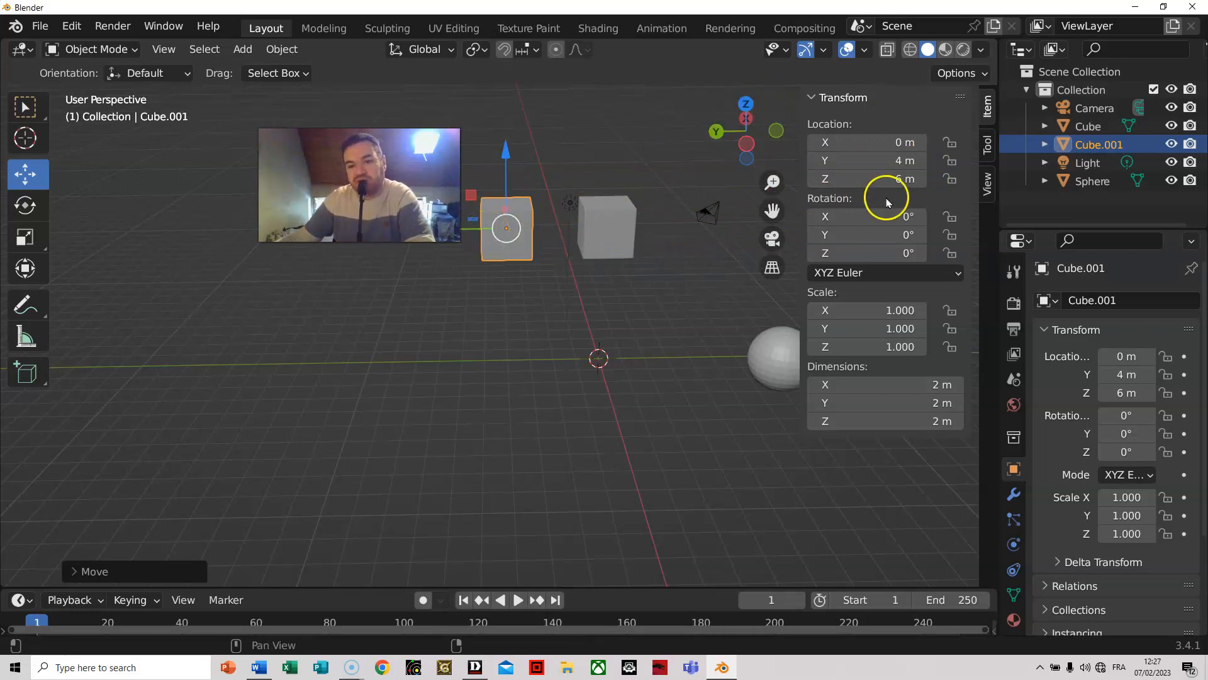
Set the duplicate cube's Y location to -4 m, then shift it along Y to about -4.73 m
{"action": "left_click", "coordinate": [903, 162]}
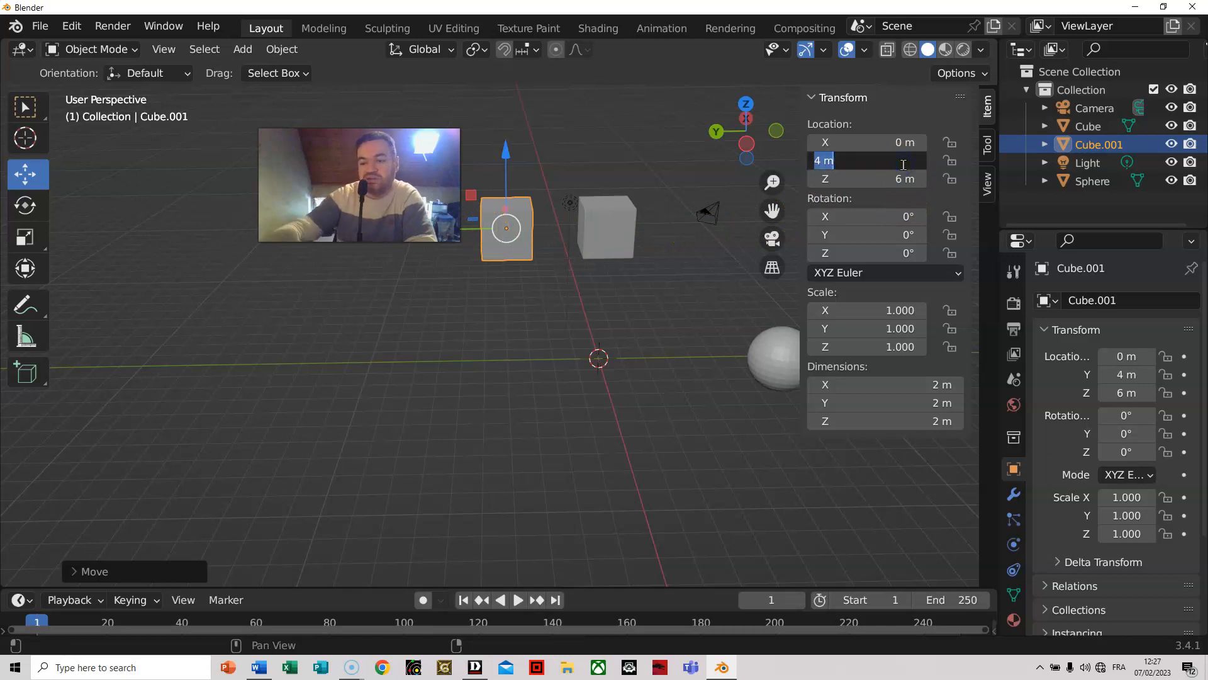
{"action": "type", "text": "-4"}
{"action": "key", "text": "Return"}
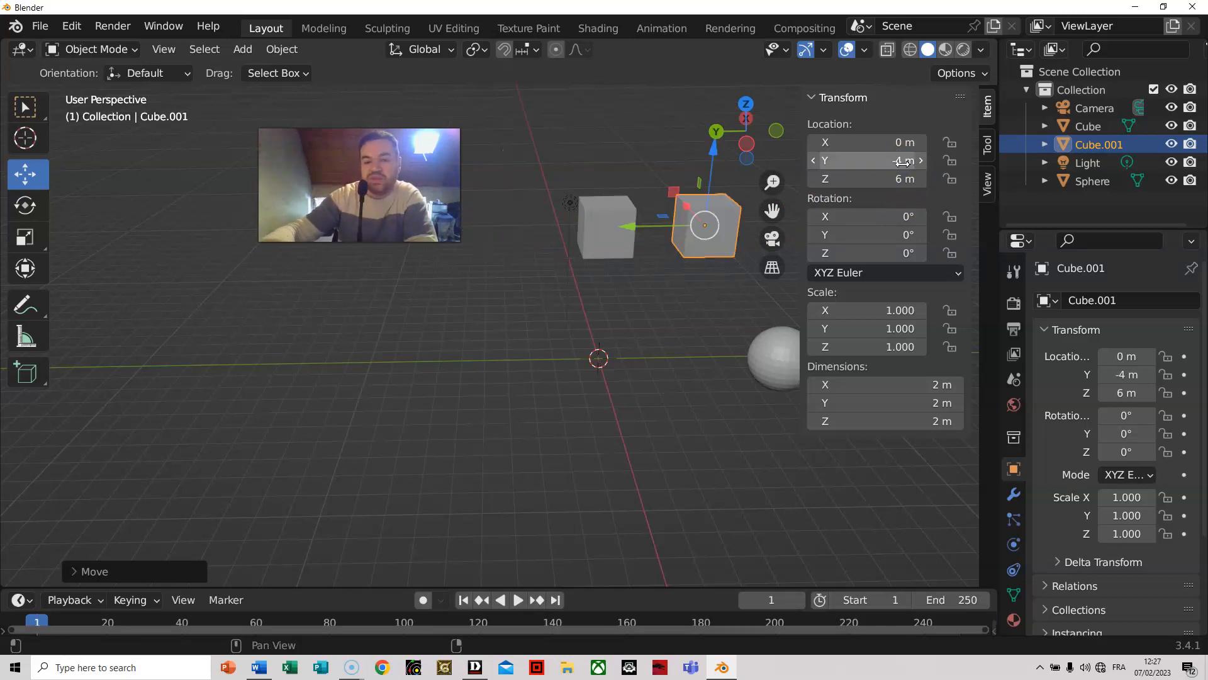
{"action": "left_click_drag", "start_coordinate": [773, 210], "coordinate": [617, 290]}
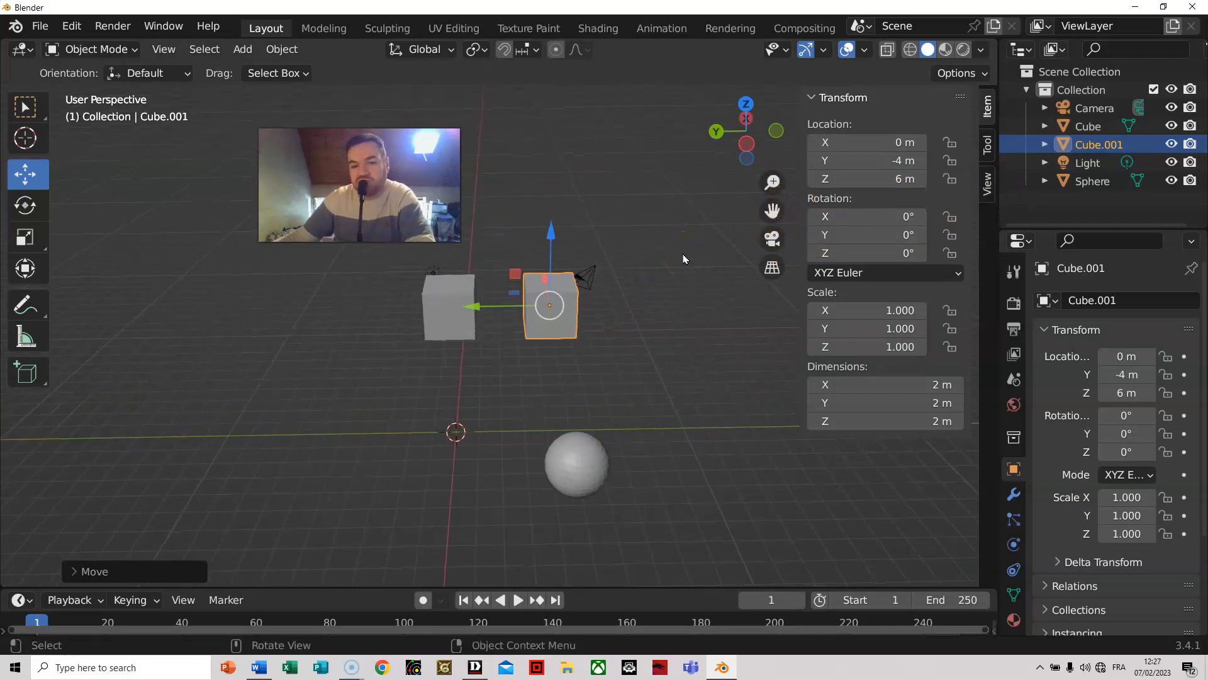
{"action": "mouse_move", "coordinate": [471, 306]}
{"action": "left_mouse_down"}
{"action": "mouse_move", "coordinate": [312, 307]}
{"action": "mouse_move", "coordinate": [516, 322]}
{"action": "mouse_move", "coordinate": [485, 326]}
{"action": "left_mouse_up"}
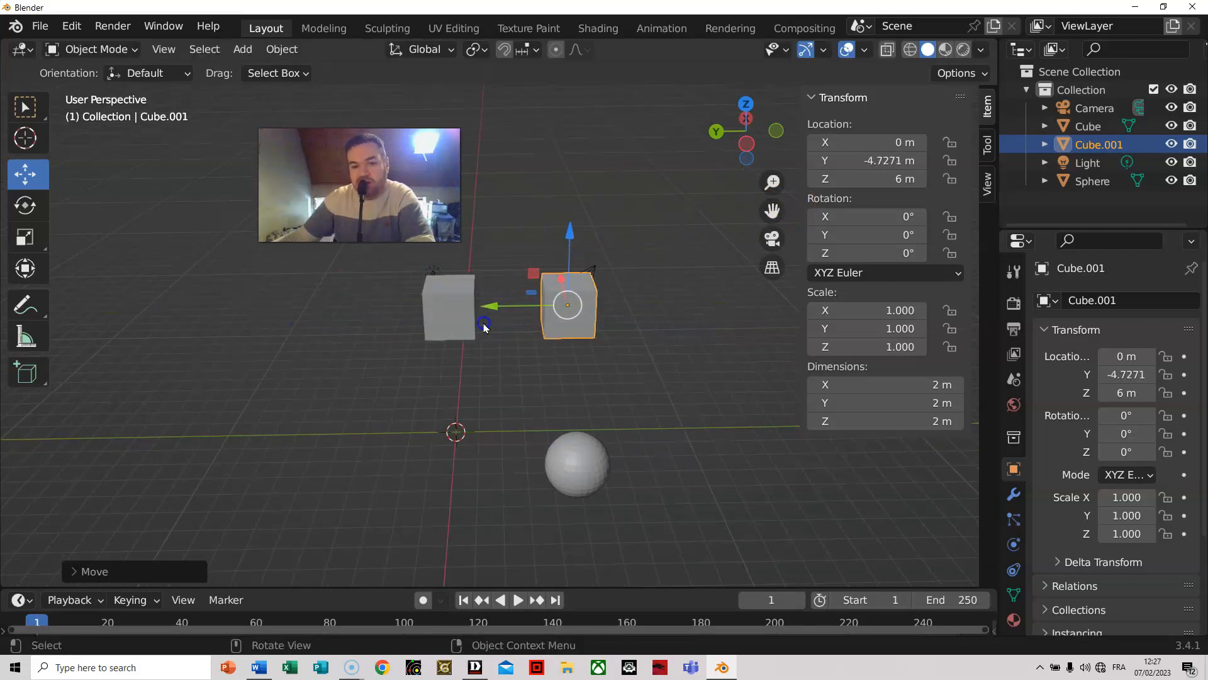
Stretch the original cube vertically by setting its Z scale to 10
{"action": "left_click", "coordinate": [694, 324]}
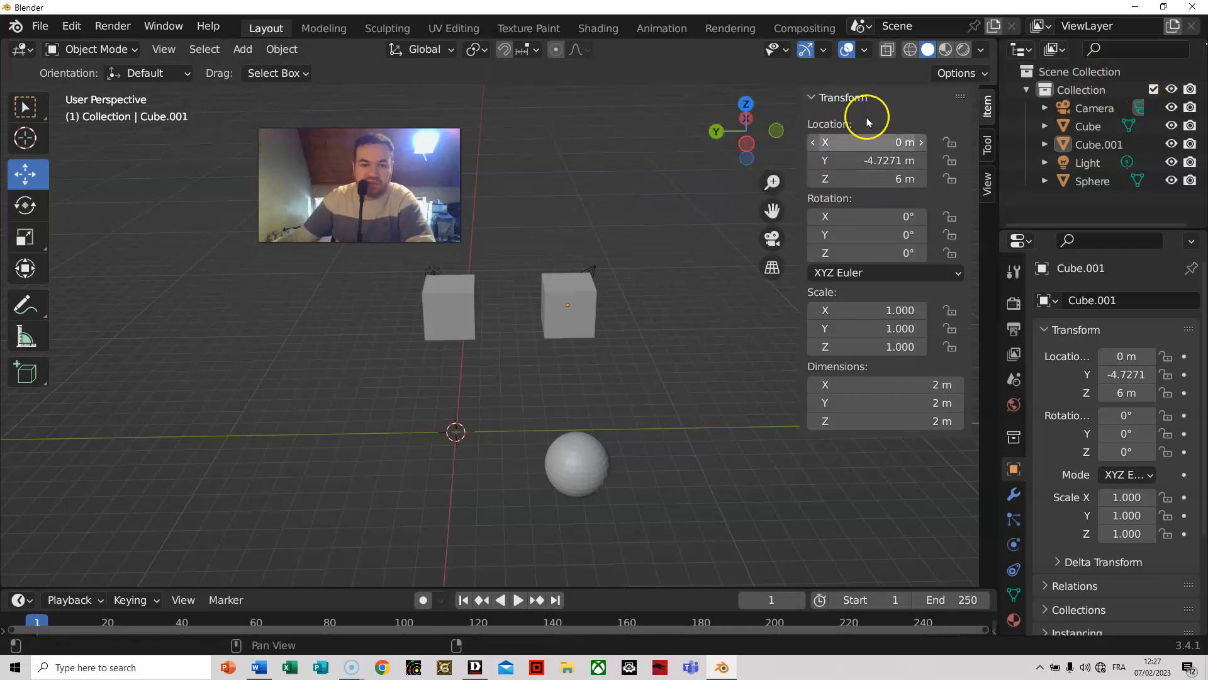
{"action": "left_click", "coordinate": [449, 302]}
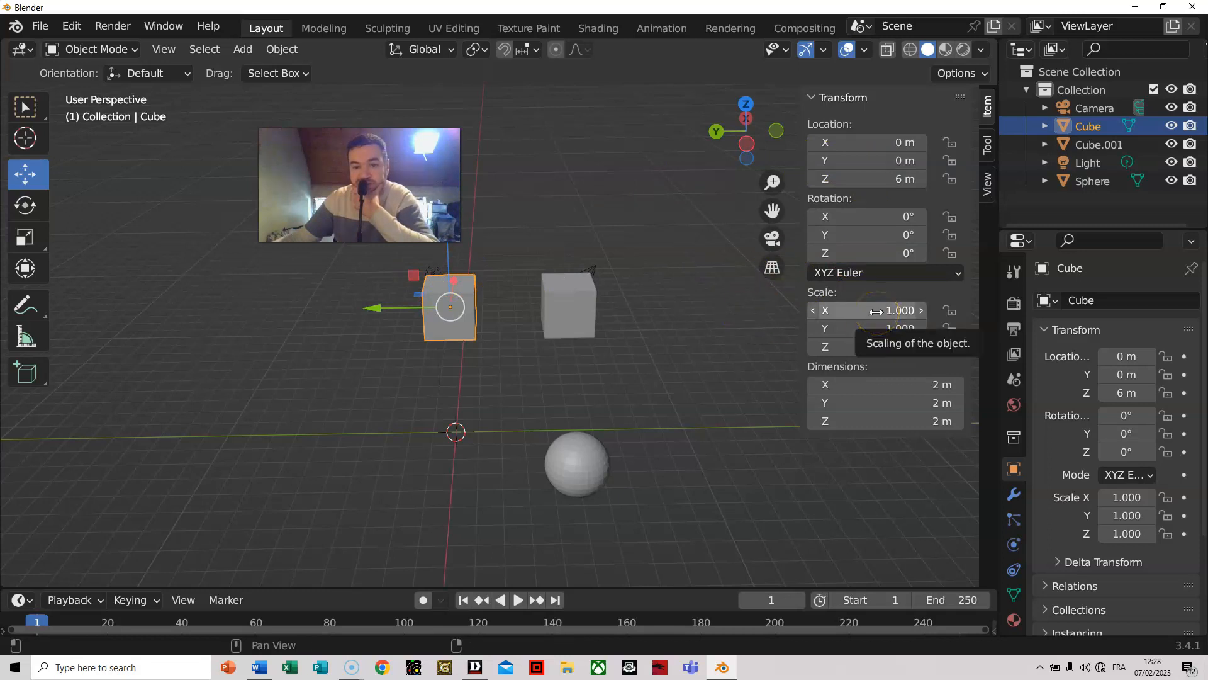
{"action": "left_click", "coordinate": [896, 346]}
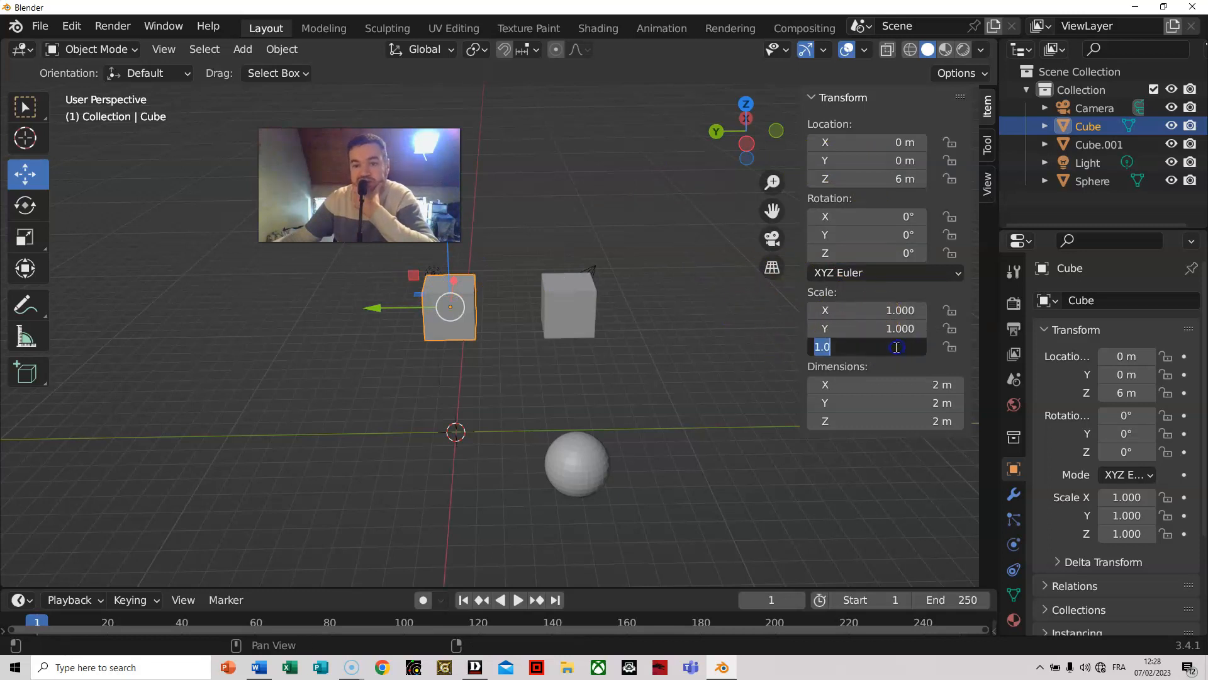
{"action": "type", "text": "10"}
{"action": "key", "text": "Return"}
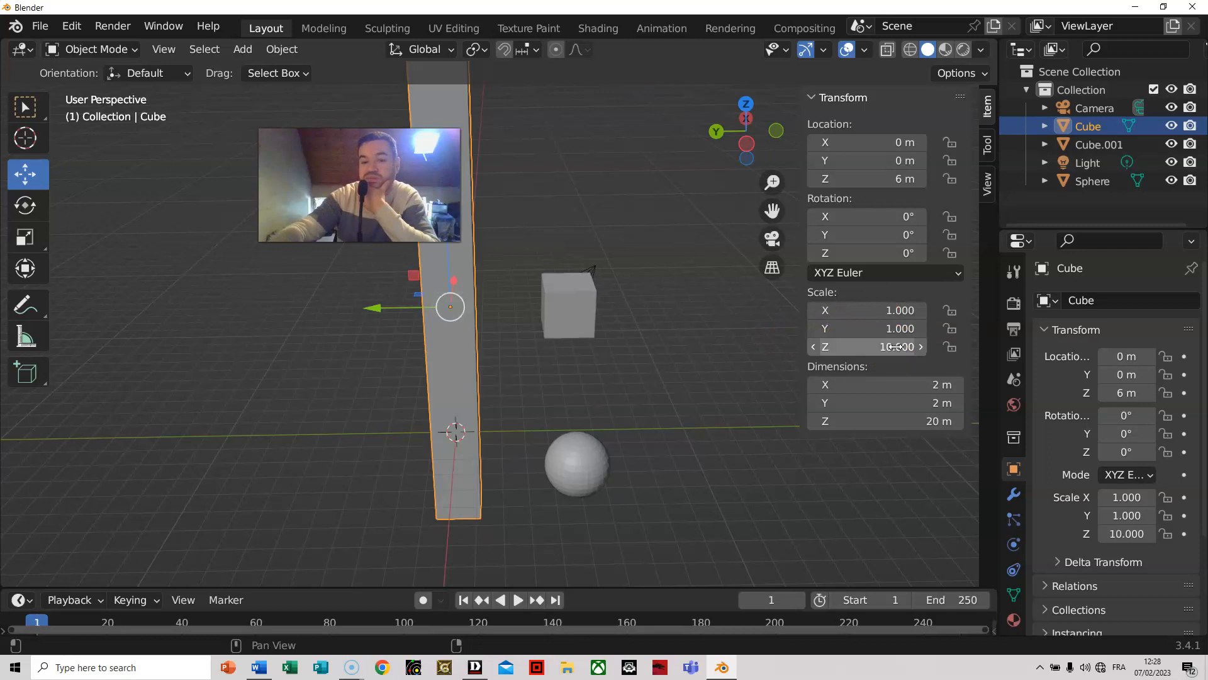
Set the stretched cube's location to 5 m on Y and 4 m on X, and deselect it
{"action": "middle_click_drag", "start_coordinate": [719, 337], "coordinate": [626, 305]}
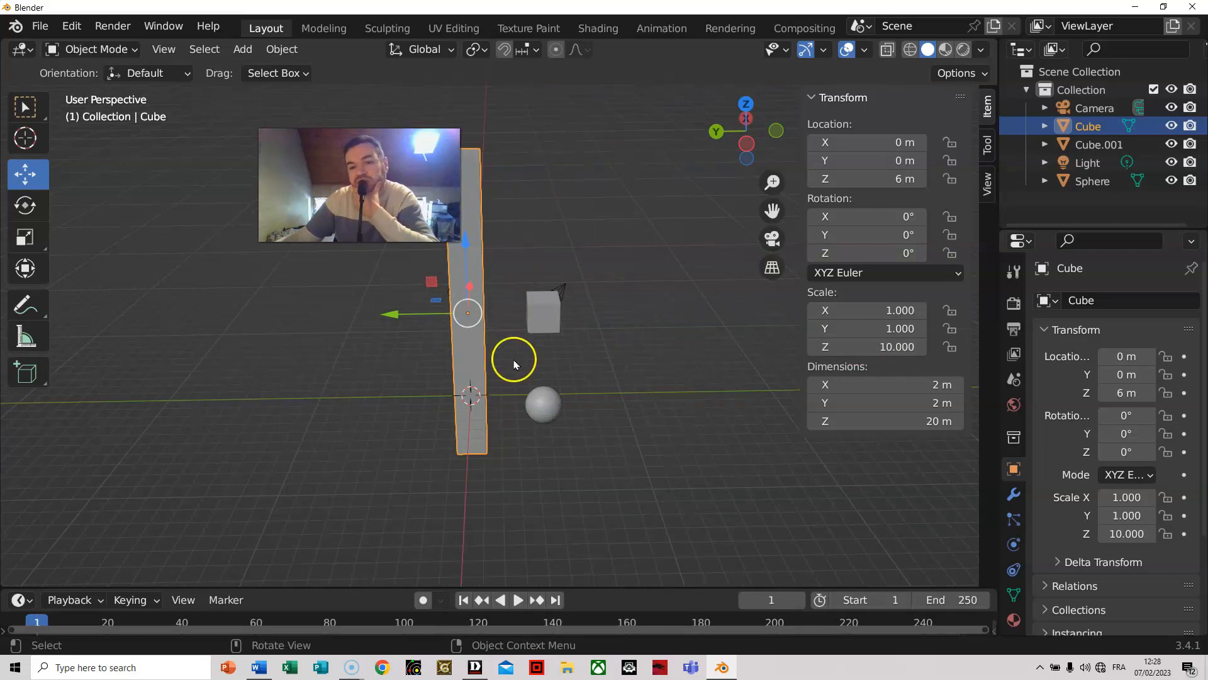
{"action": "left_click", "coordinate": [904, 160]}
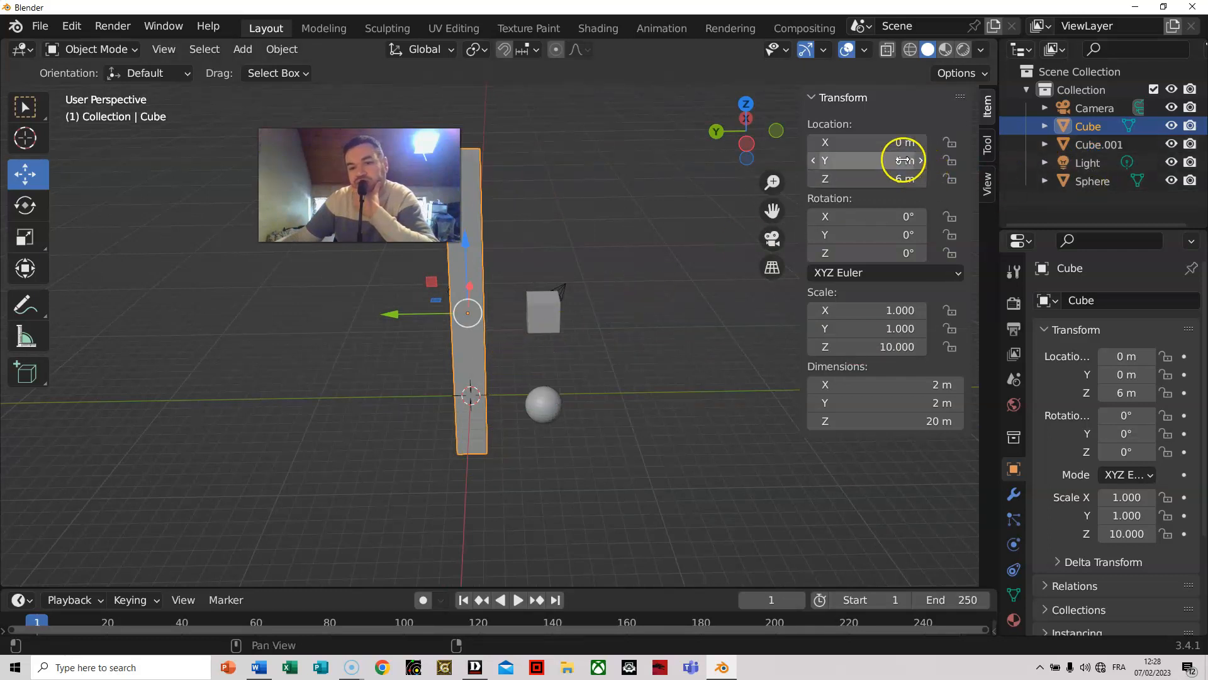
{"action": "type", "text": "5"}
{"action": "key", "text": "Return"}
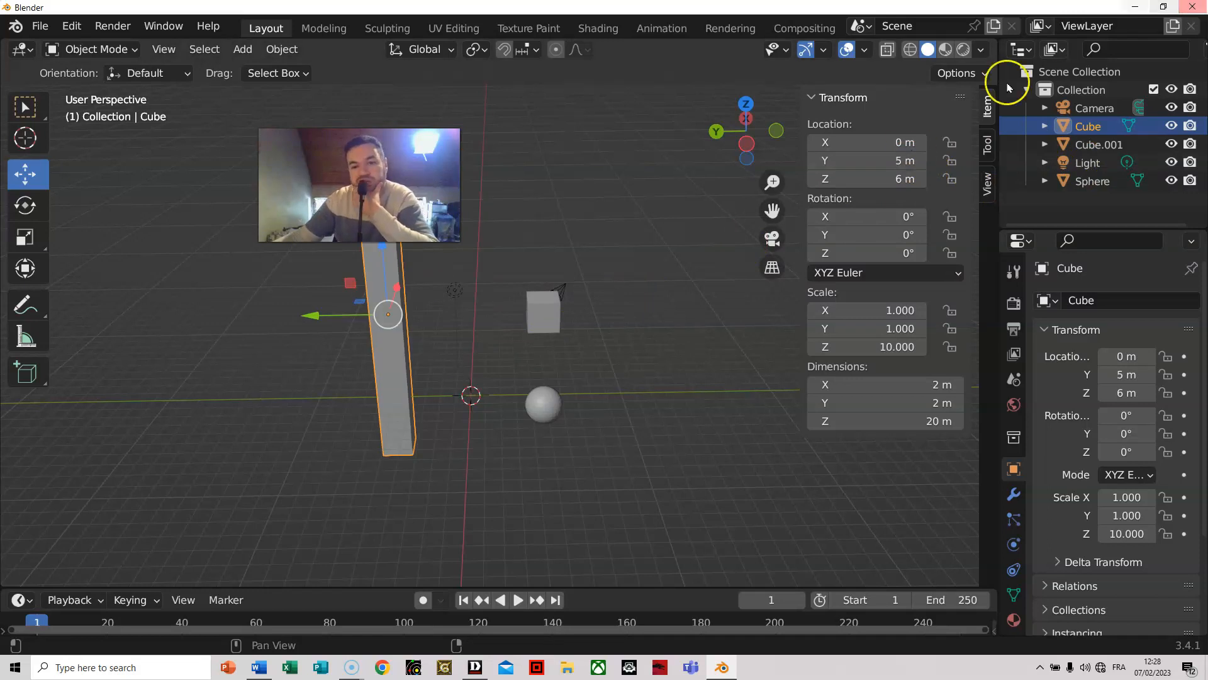
{"action": "left_click", "coordinate": [892, 143]}
{"action": "type", "text": "4"}
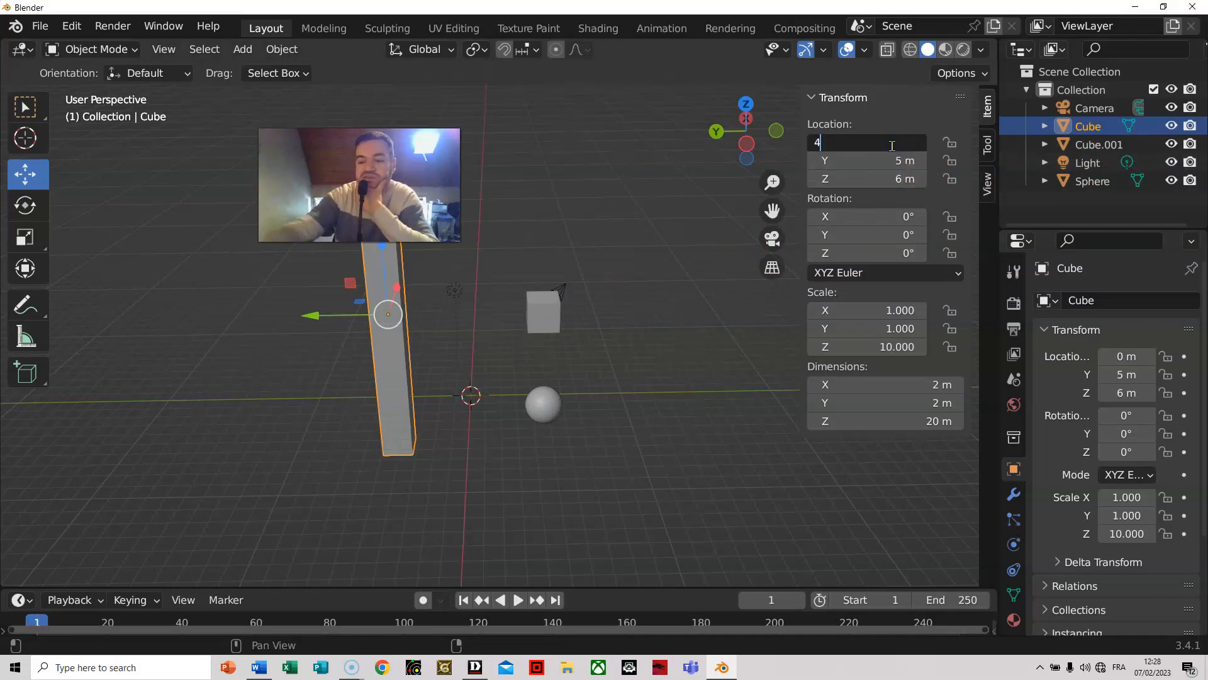
{"action": "key", "text": "Return"}
{"action": "left_click", "coordinate": [449, 516]}
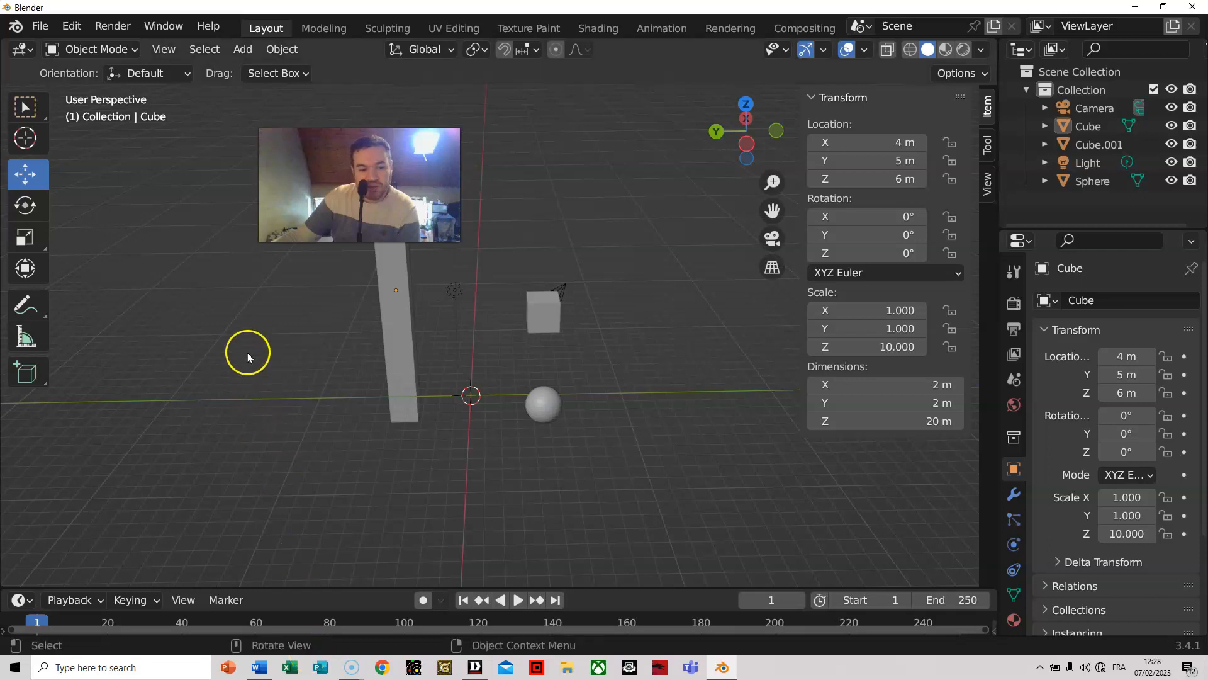
{"action": "scroll", "coordinate": [604, 291], "scroll_direction": "down", "scroll_amount": 5}
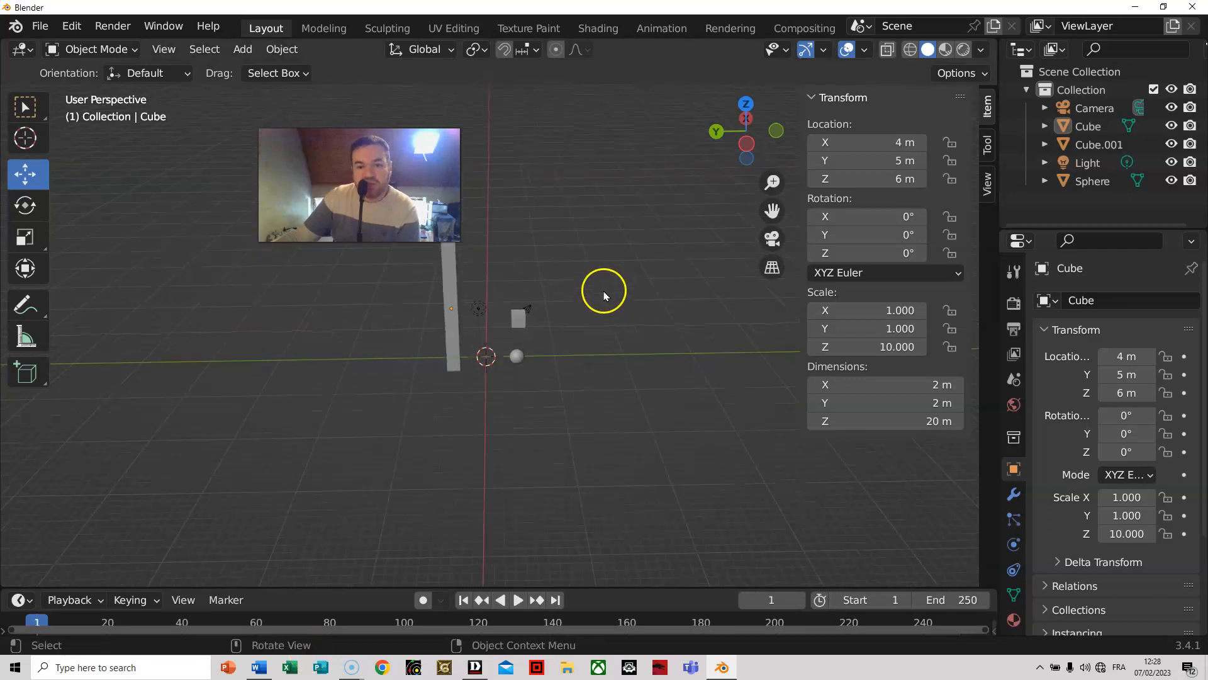
{"action": "scroll", "coordinate": [603, 295], "scroll_direction": "up", "scroll_amount": 4}
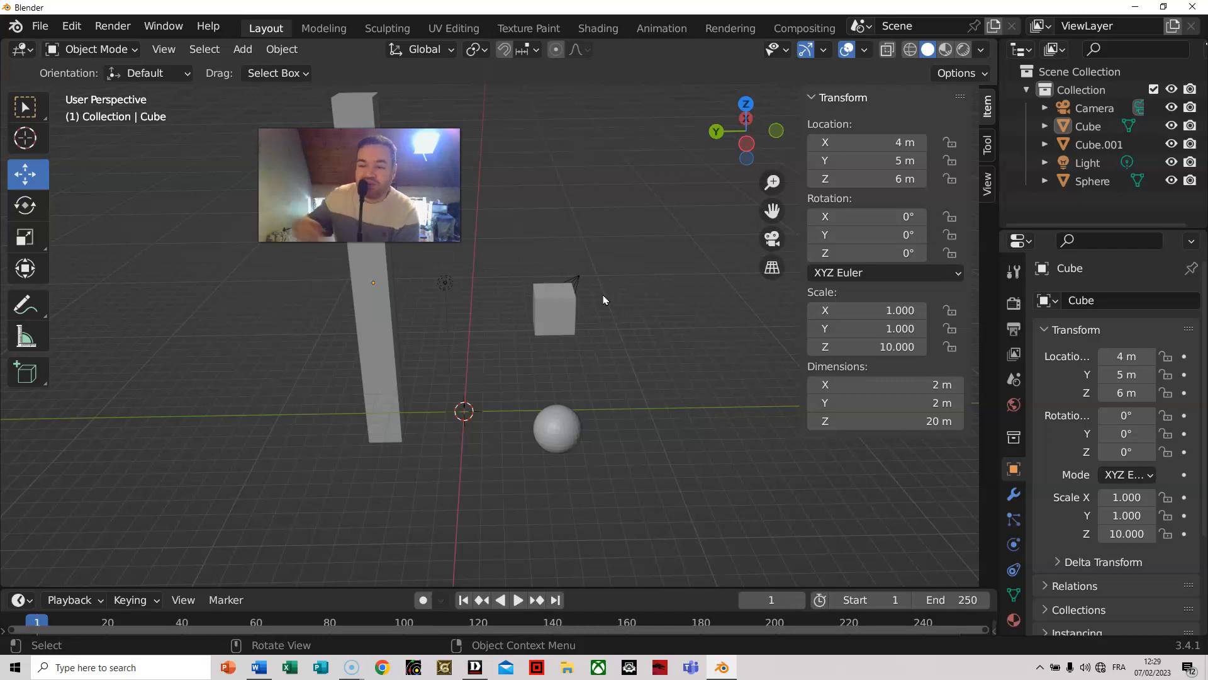
{"action": "left_click", "coordinate": [632, 288]}
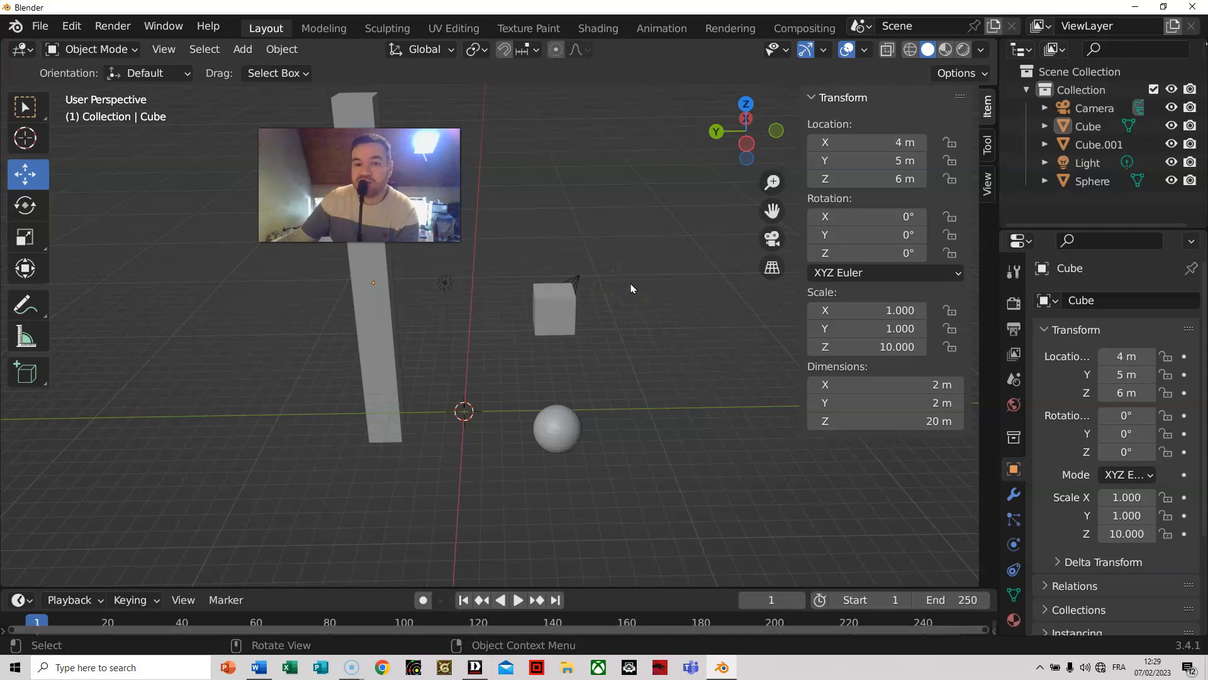
{"action": "left_click", "coordinate": [633, 270]}
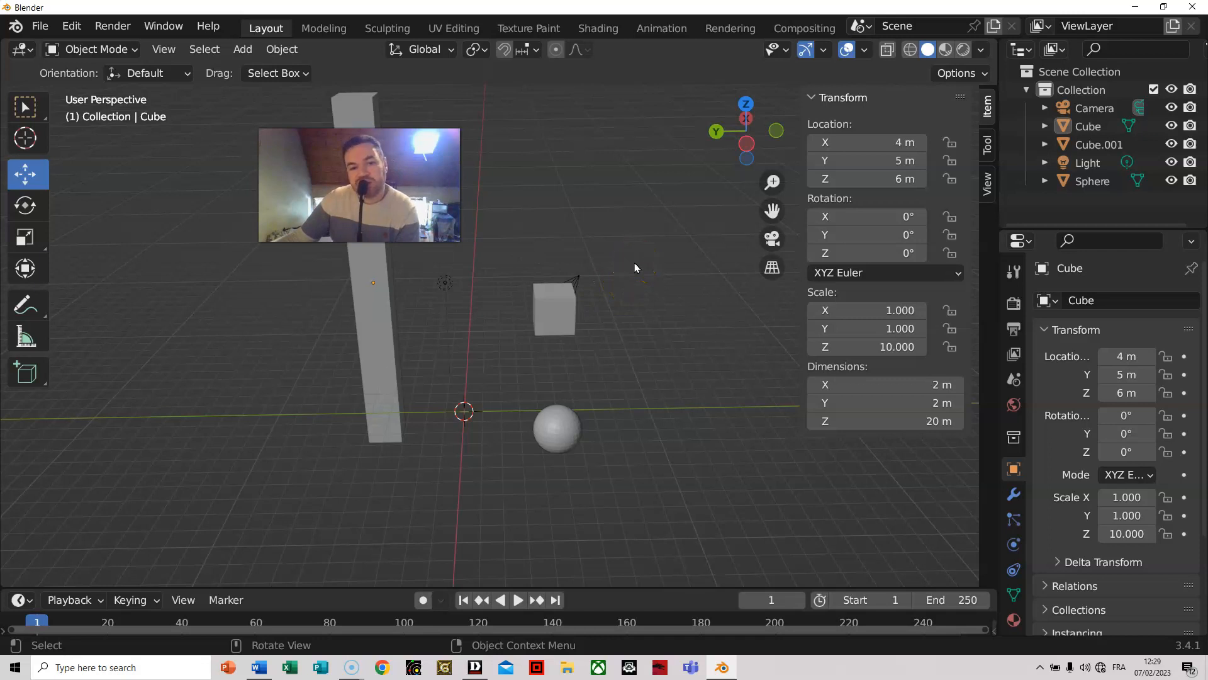